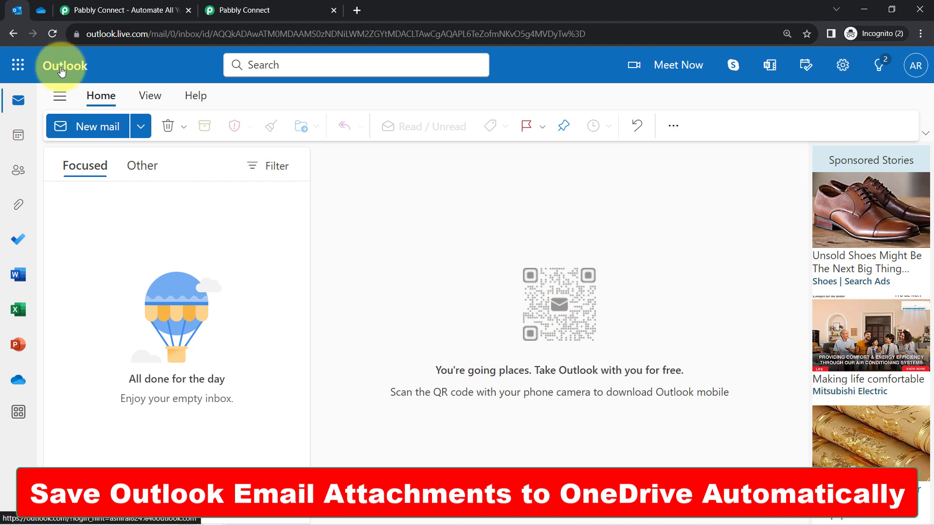
Compare the empty Outlook inbox with OneDrive's My files, then show the Pabbly Connect product page.
click(41, 9)
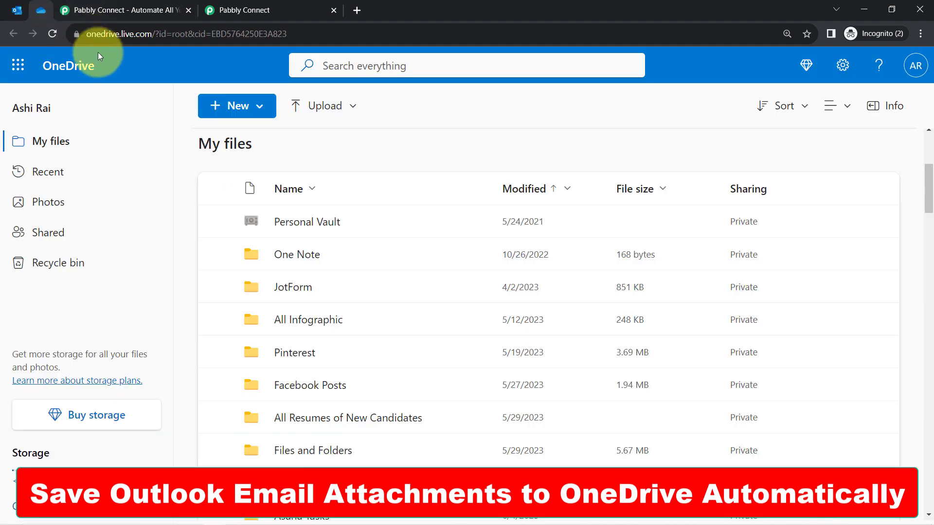
click(16, 10)
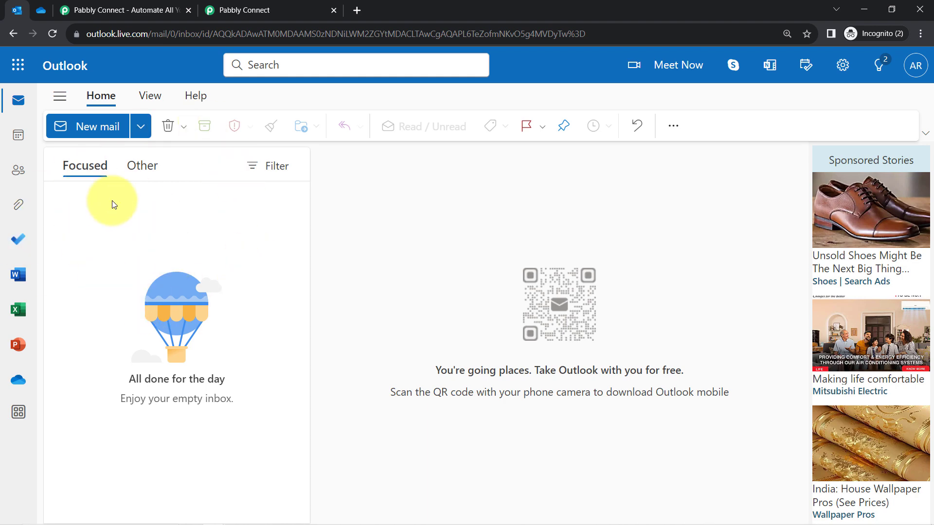
click(41, 10)
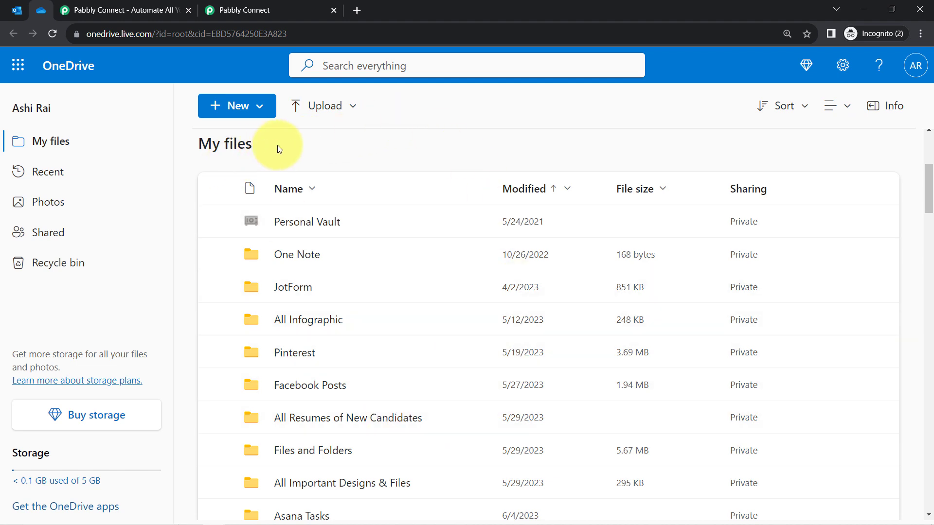
click(18, 10)
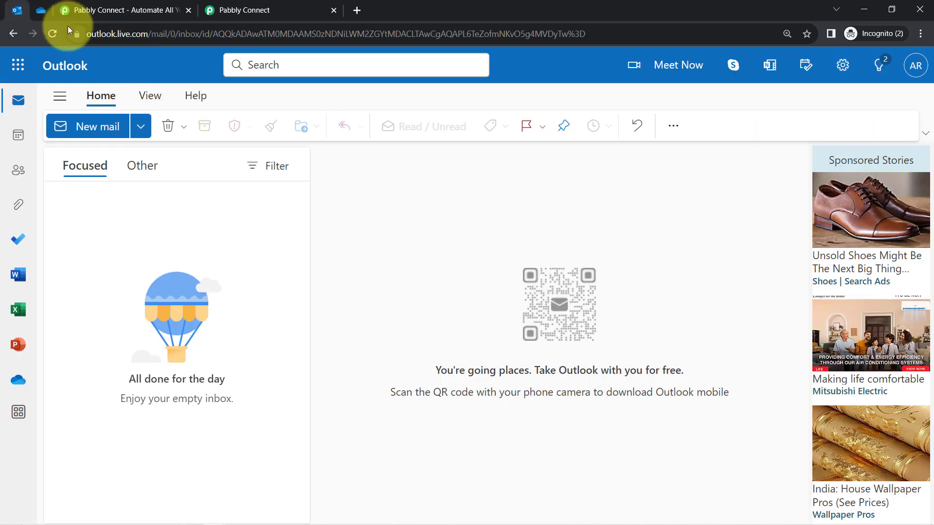
click(40, 10)
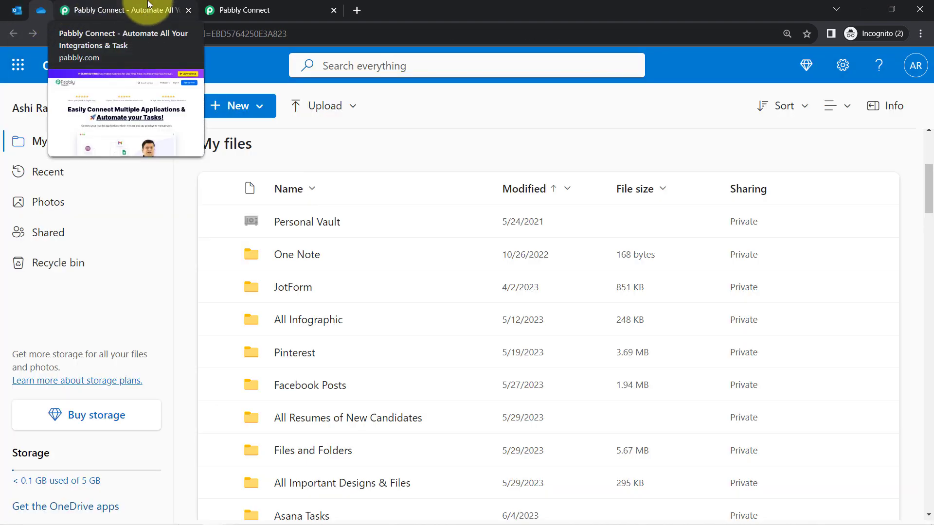
click(124, 10)
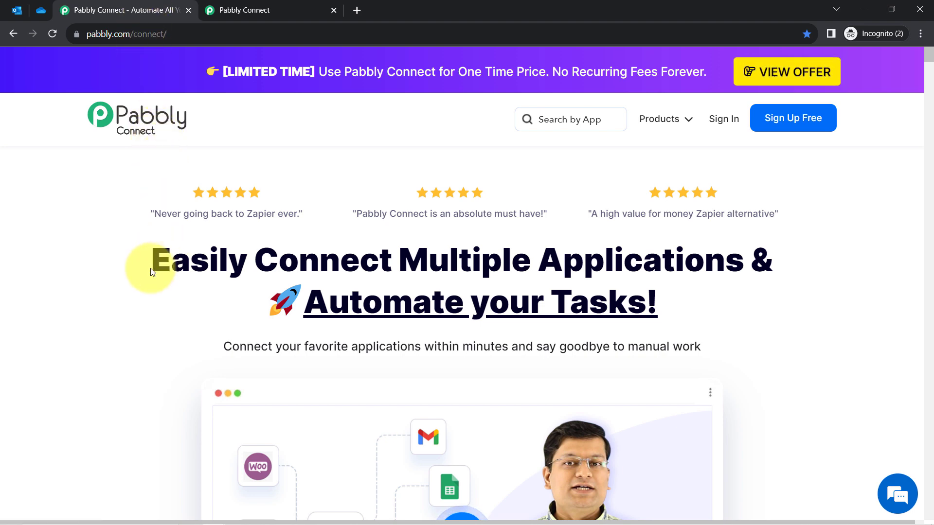
Show the Pabbly Connect dashboard with 129702 tasks remaining and an empty Home folder.
drag(150, 268, 465, 311)
click(240, 9)
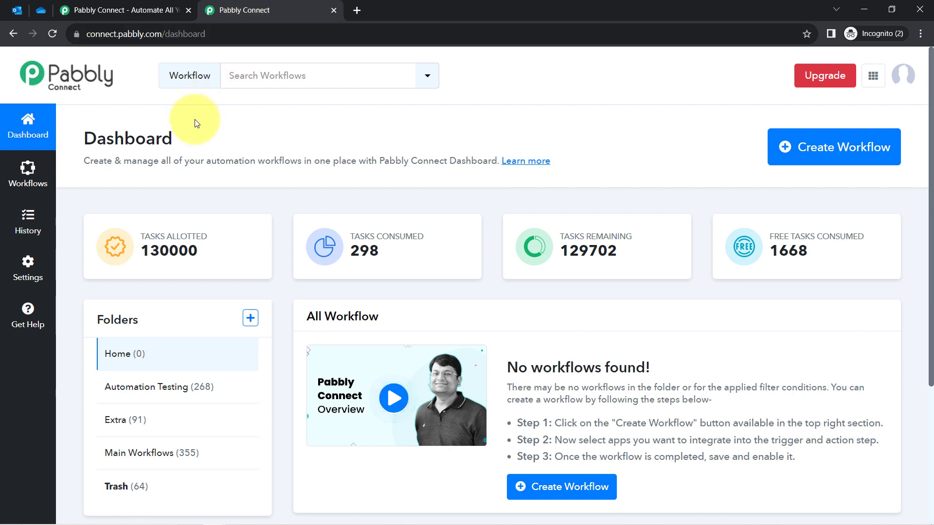
click(120, 10)
click(282, 246)
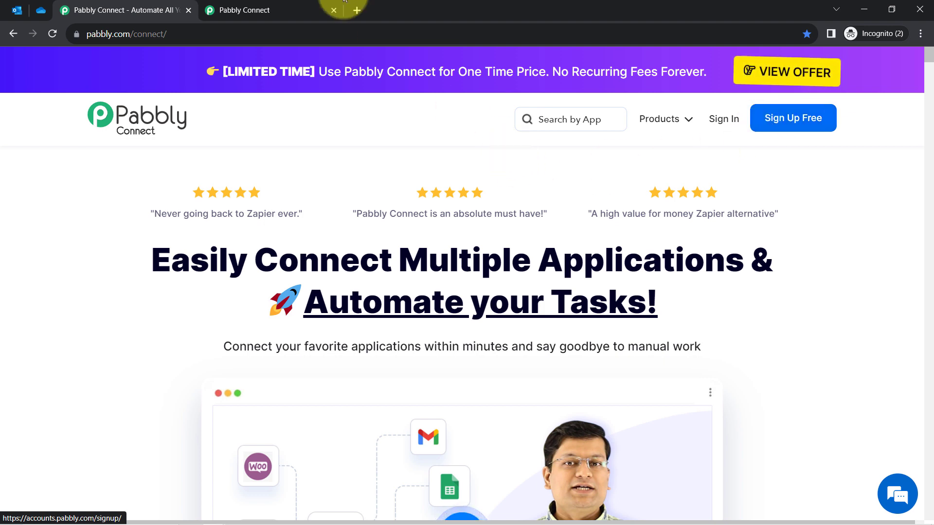
click(282, 9)
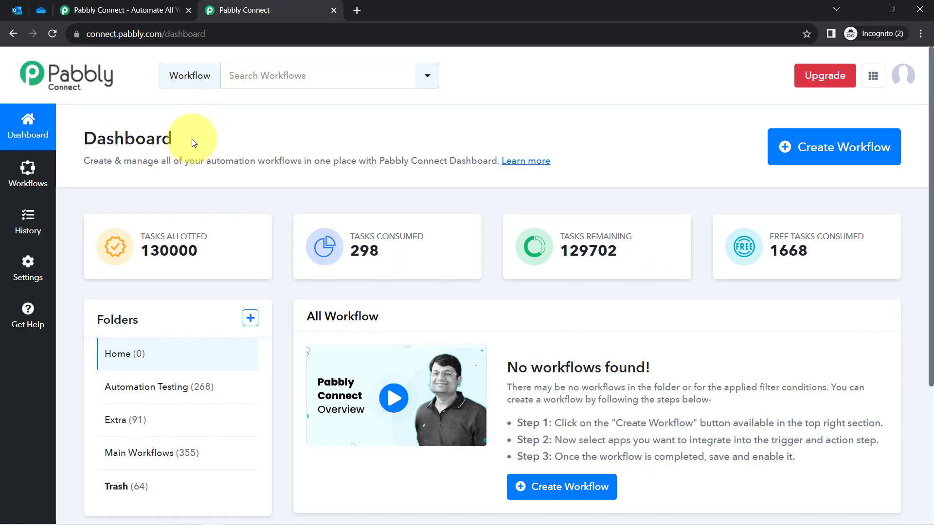
drag(95, 138, 170, 139)
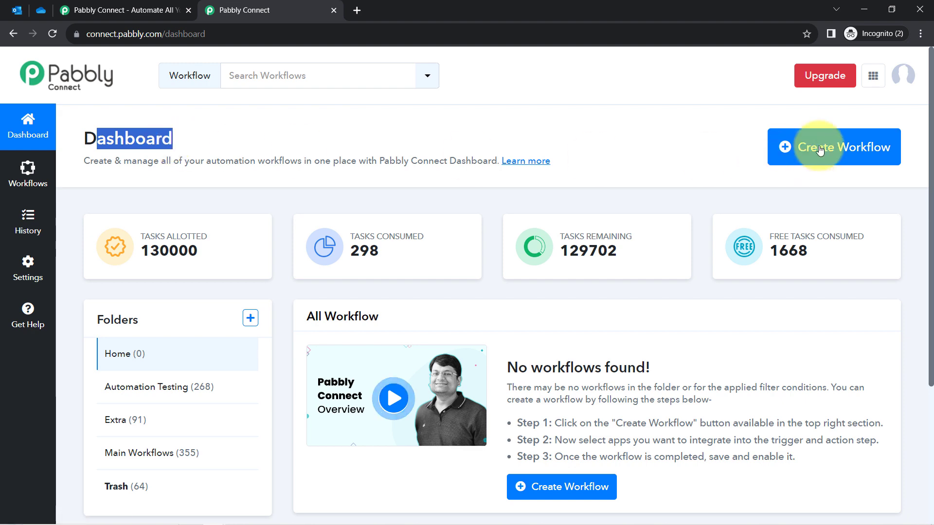
Create a workflow named 'Upload Outlook Email Attachments to OneDrive Automatically'.
click(838, 147)
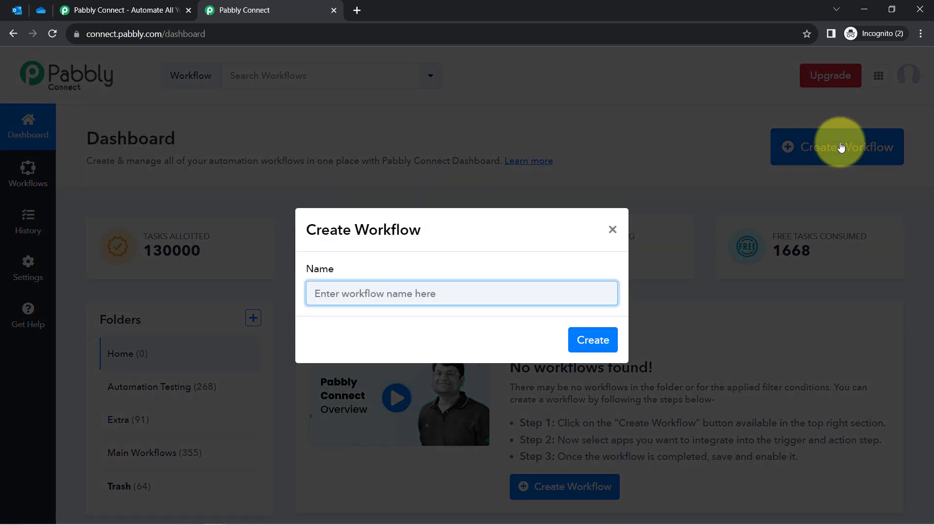
text(Upload Outlook Email Attachments to OneDrive Automatically)
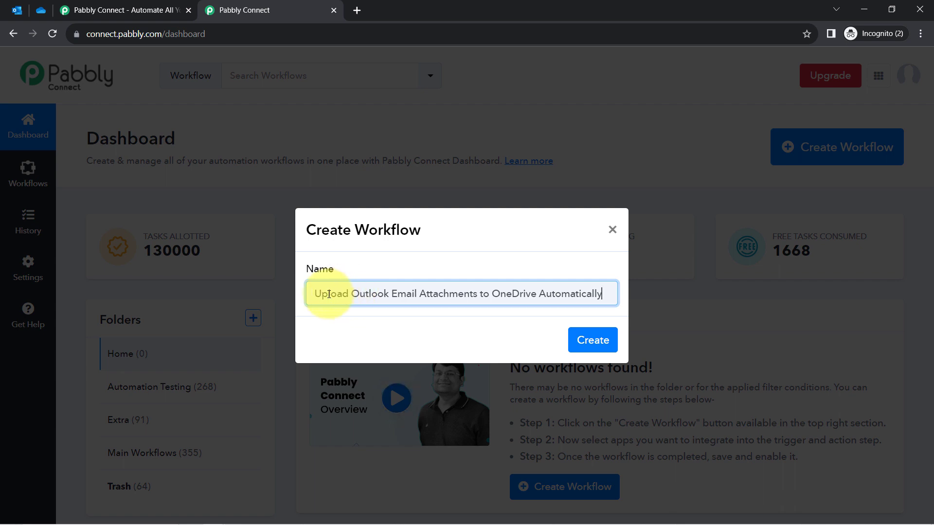
drag(329, 295, 543, 289)
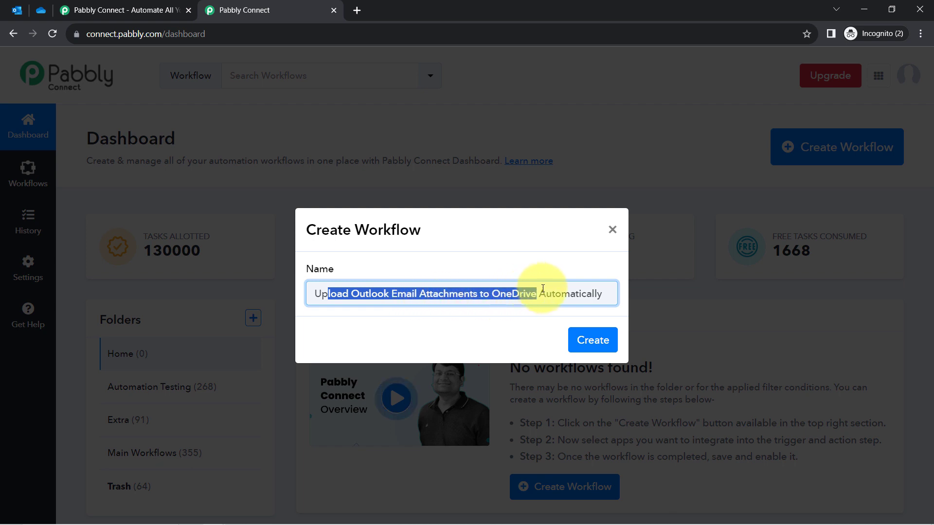
click(565, 289)
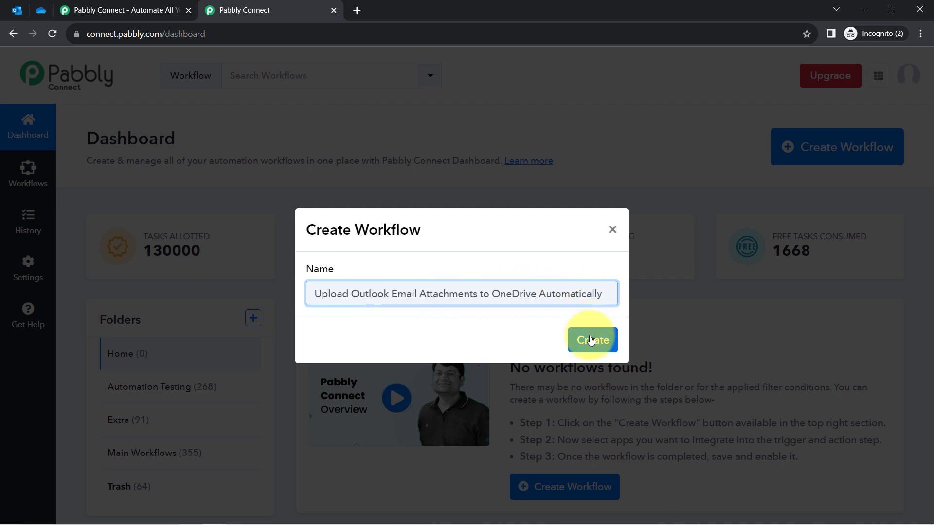
click(591, 340)
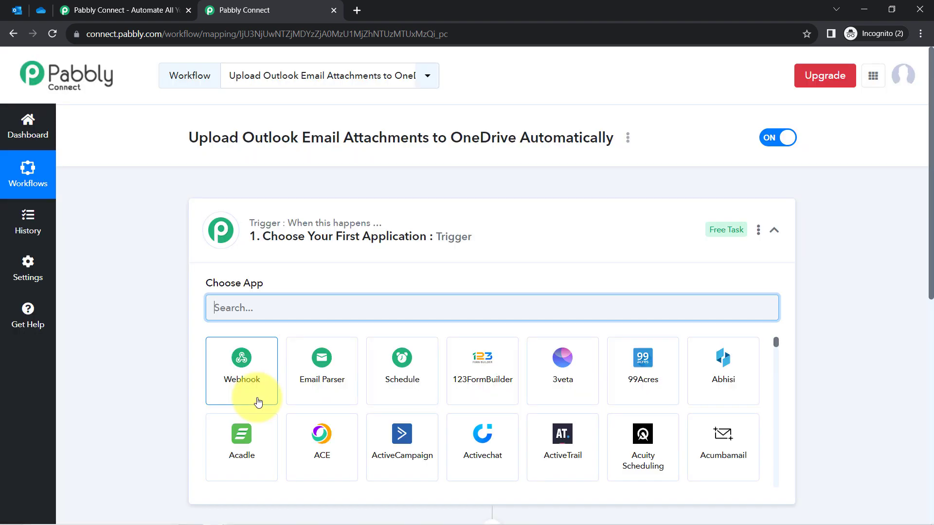
click(273, 216)
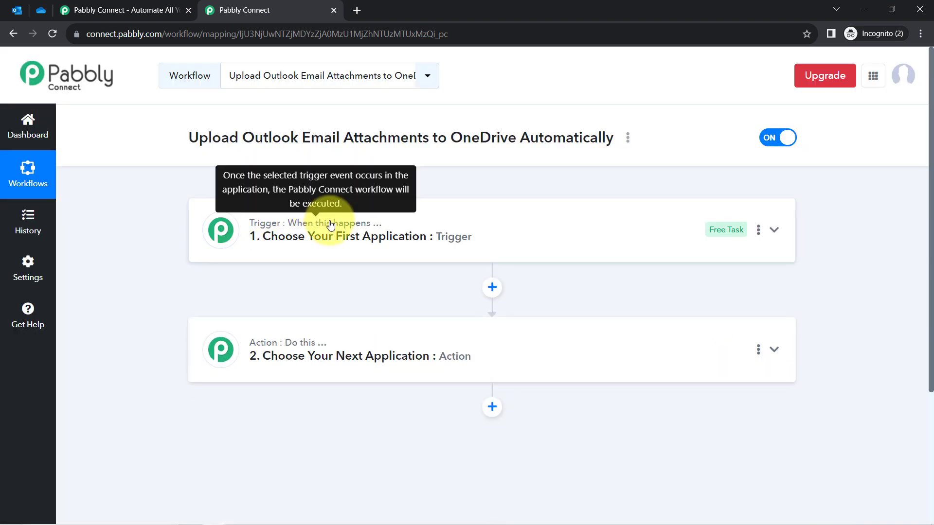
mouse_move(315, 348)
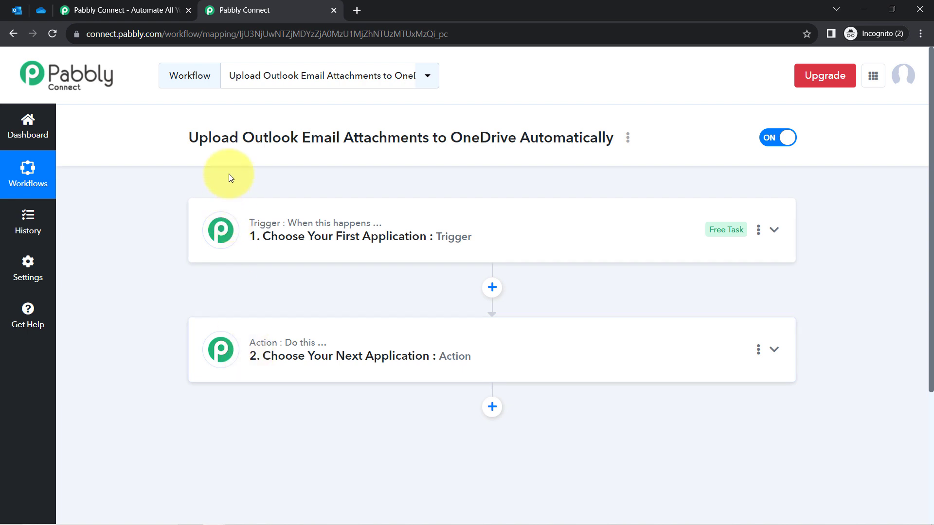
drag(212, 138, 591, 131)
click(397, 236)
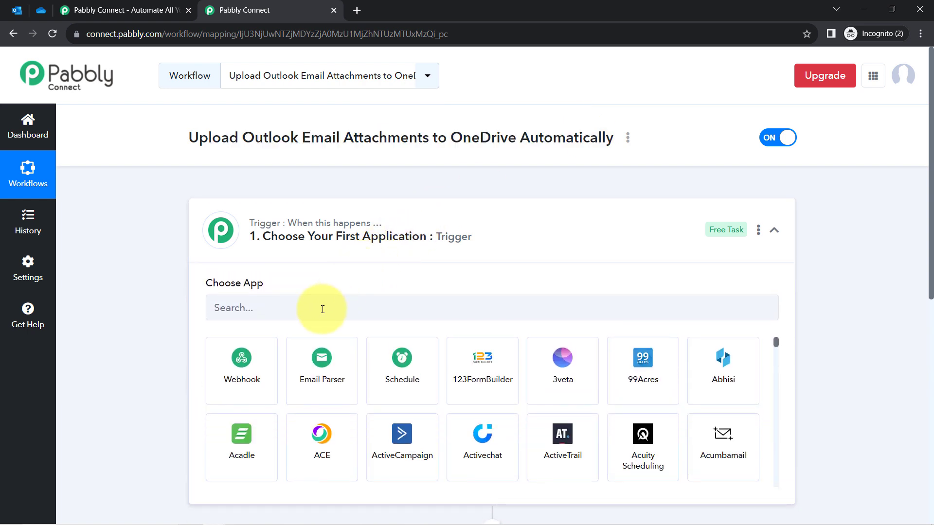
click(313, 310)
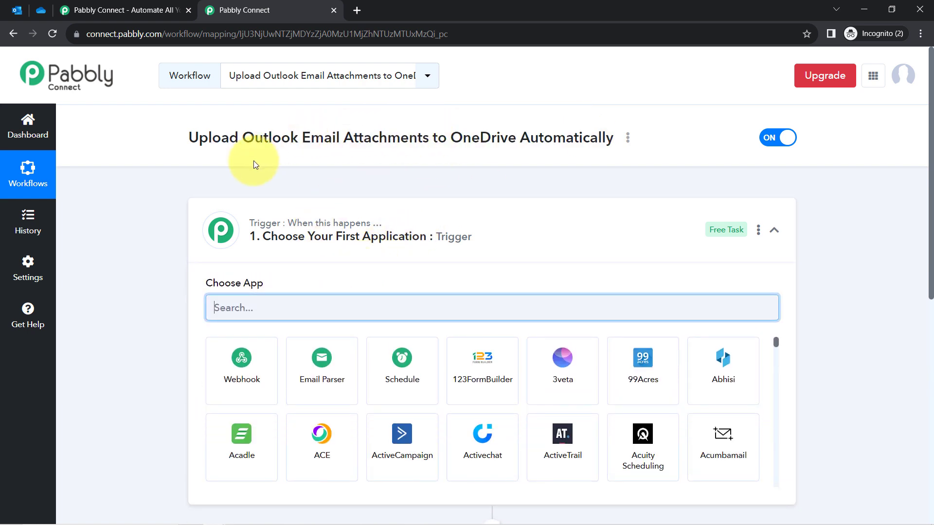
click(276, 145)
double_click(276, 145)
click(252, 312)
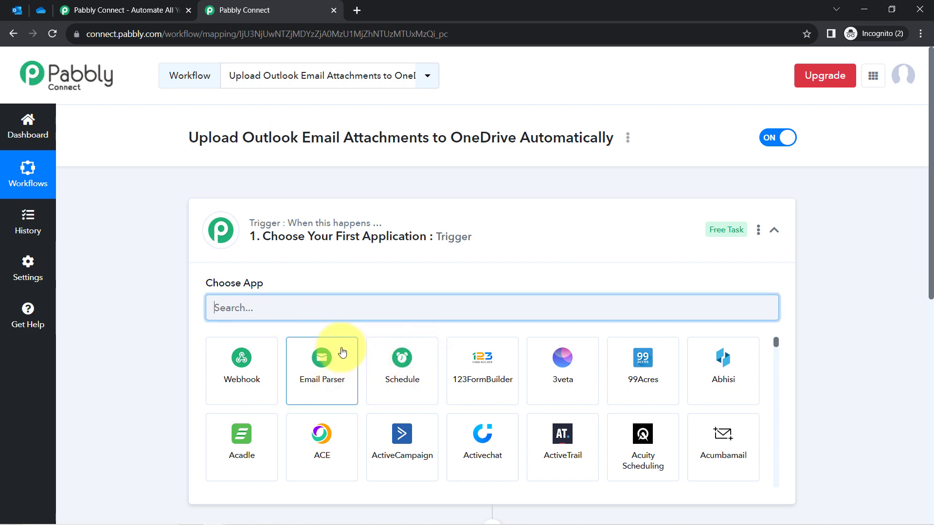
double_click(481, 139)
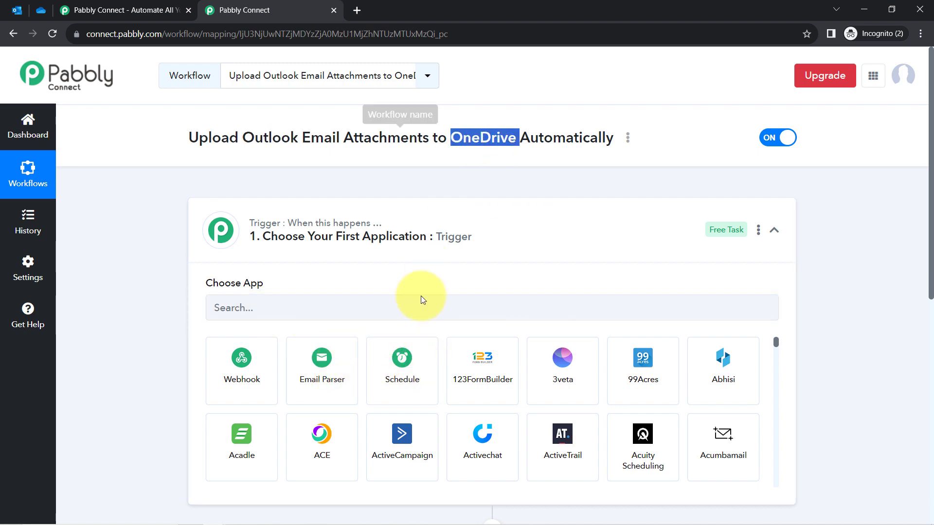
scroll(423, 299, down, 2)
scroll(366, 344, down, 3)
scroll(171, 421, down, 5)
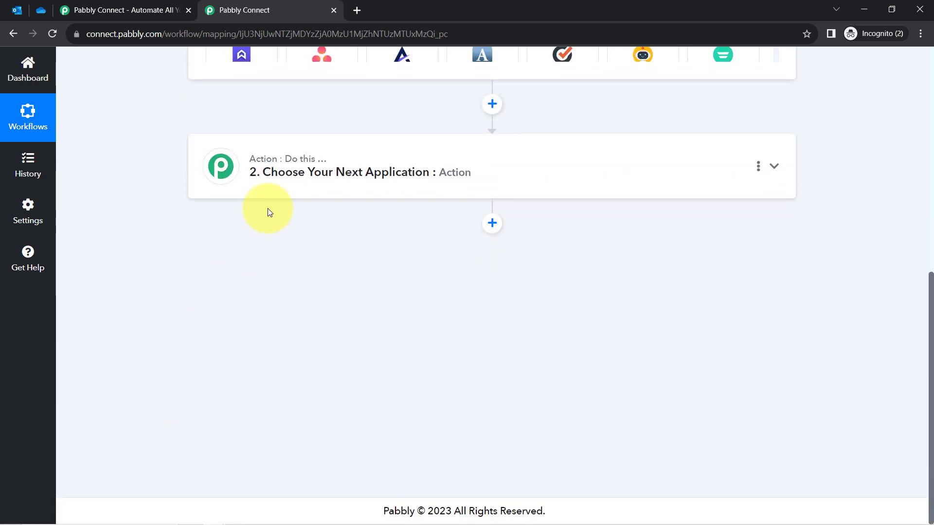
Set Microsoft OneDrive as the action step's app.
click(276, 217)
text(d)
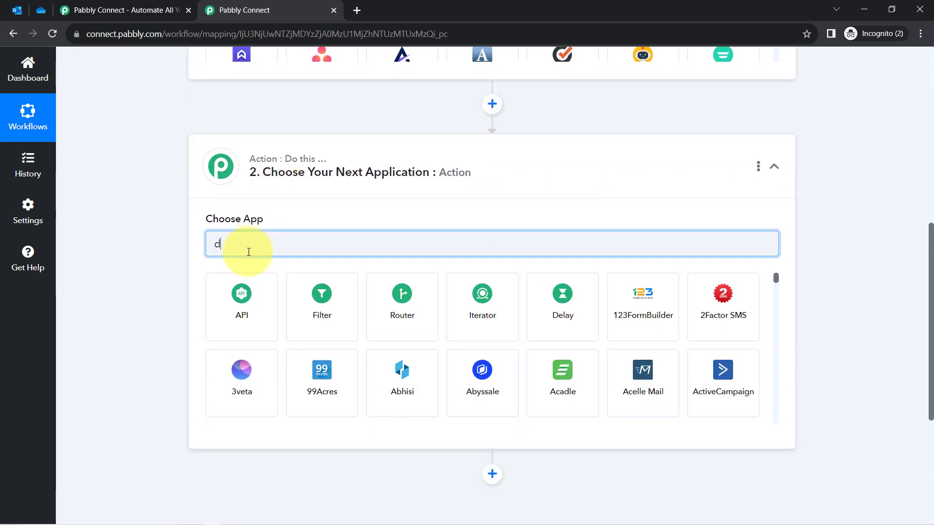
text(rive)
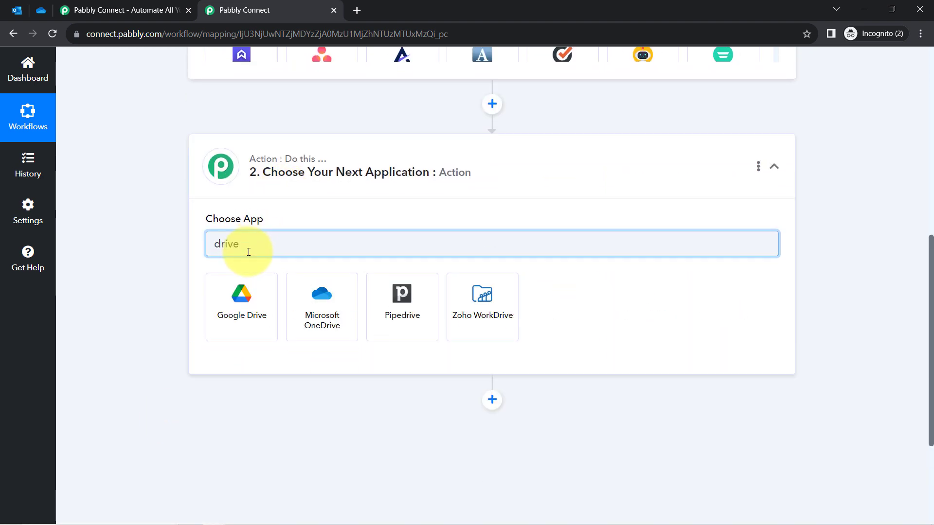
click(323, 293)
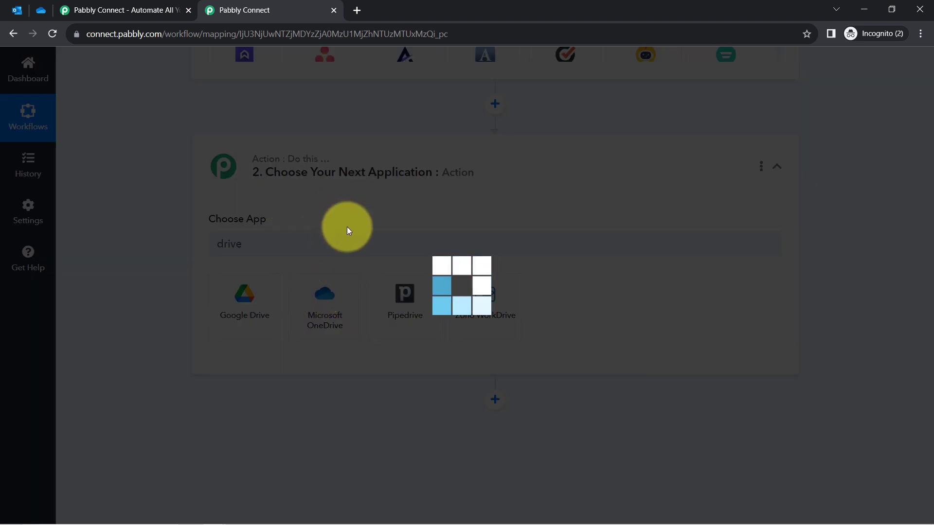
Scroll back up to the trigger step's app search box.
scroll(346, 238, up, 5)
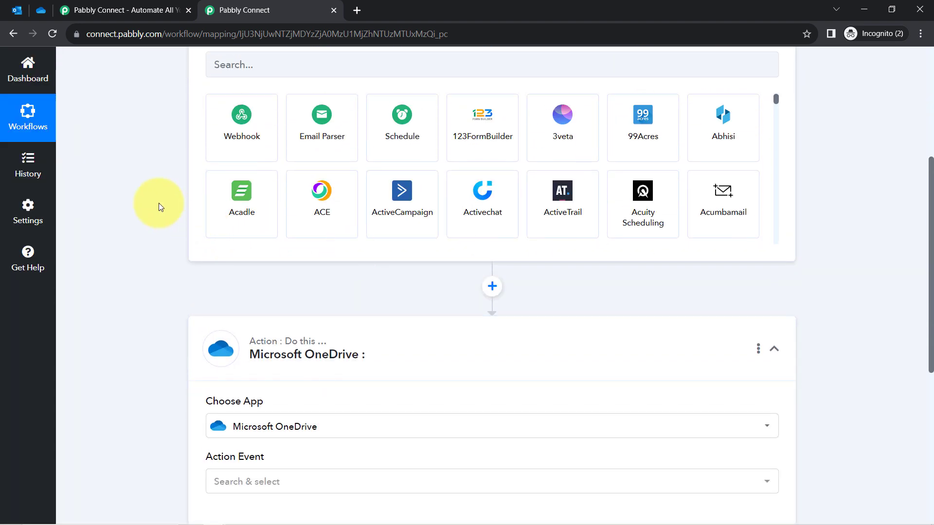
scroll(158, 203, up, 5)
click(230, 291)
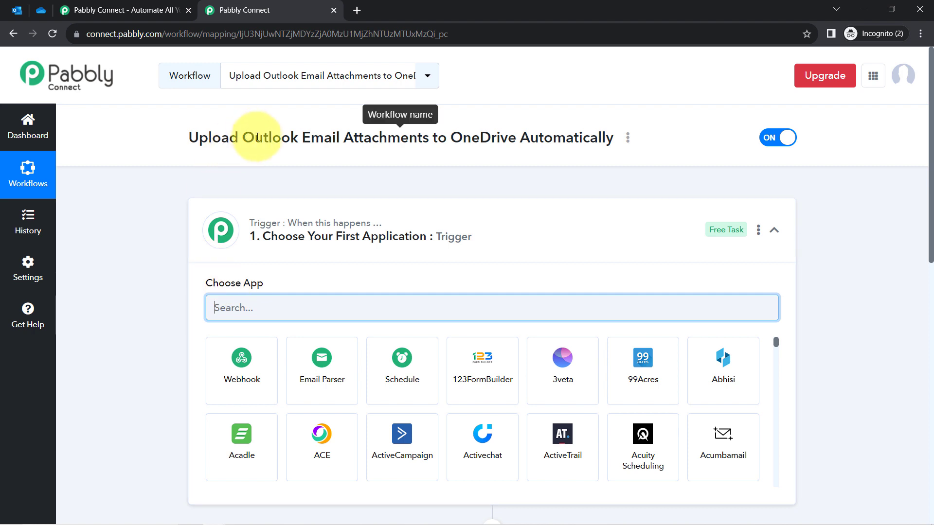
double_click(261, 140)
click(230, 313)
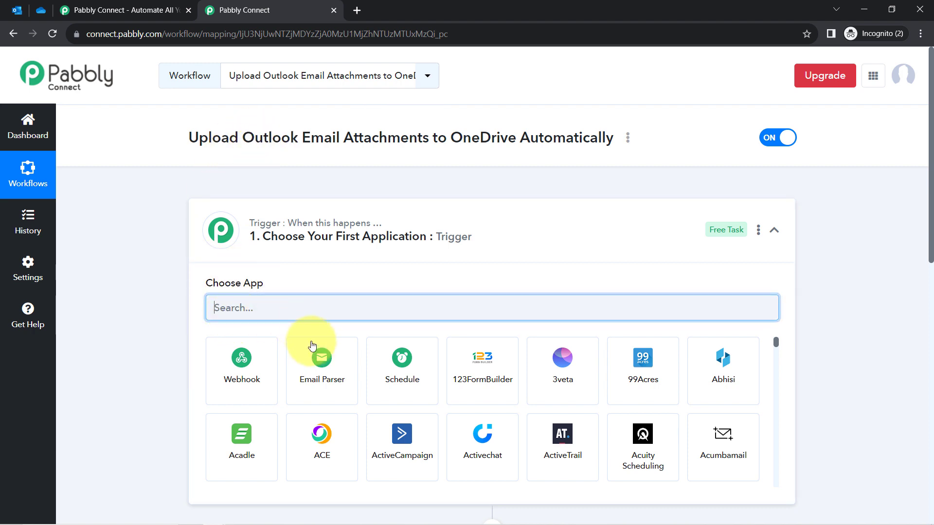
Choose Email Parser by Pabbly as the trigger app, glancing at the Outlook and OneDrive tabs.
click(312, 361)
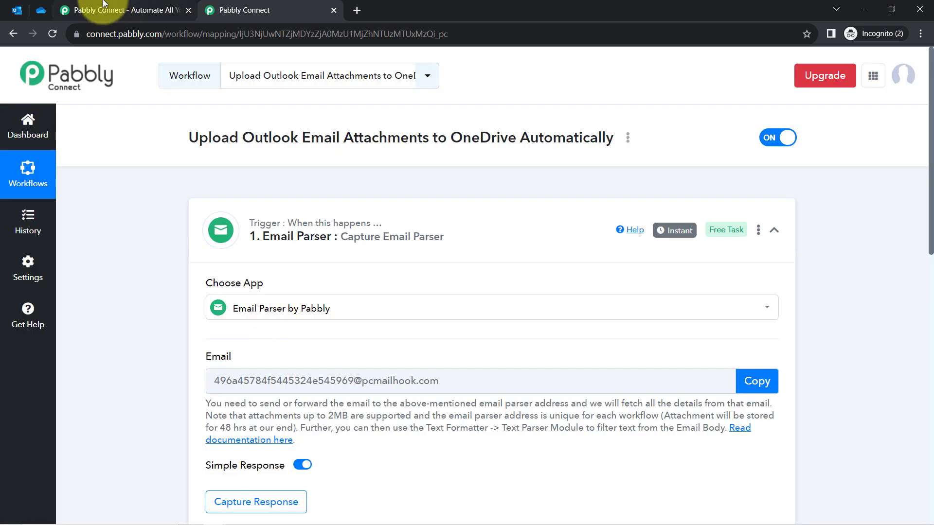
click(17, 9)
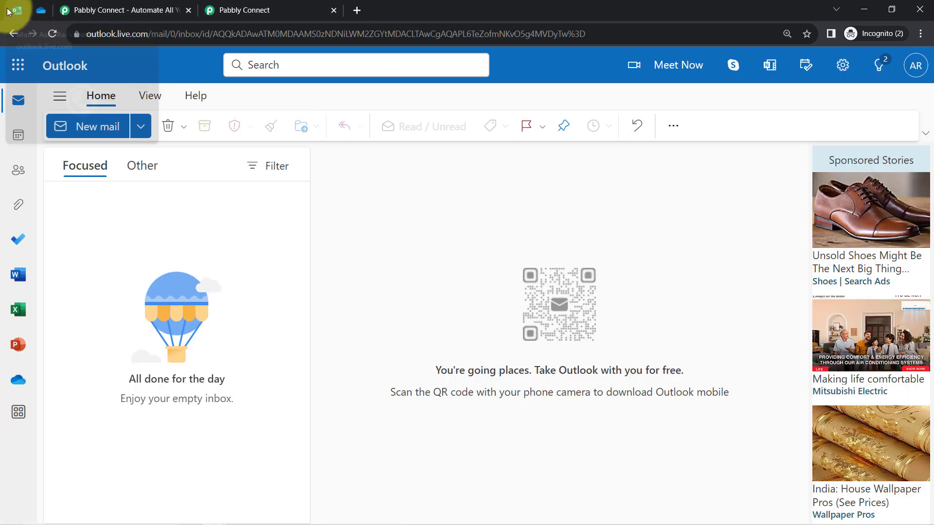
click(42, 9)
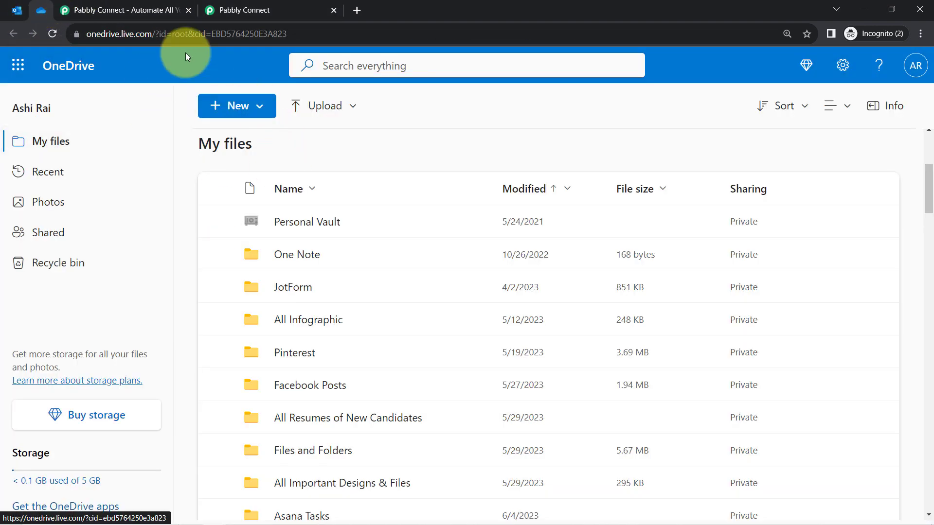
click(251, 4)
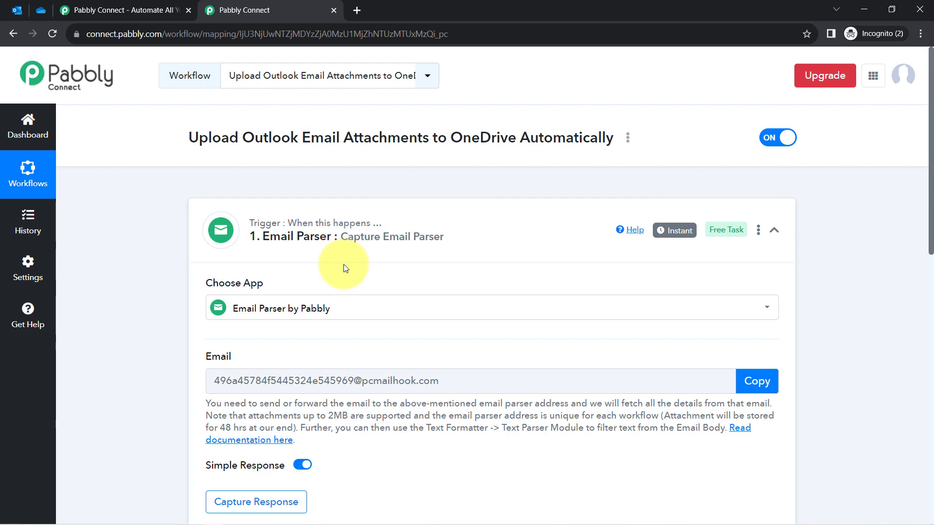
mouse_move(360, 245)
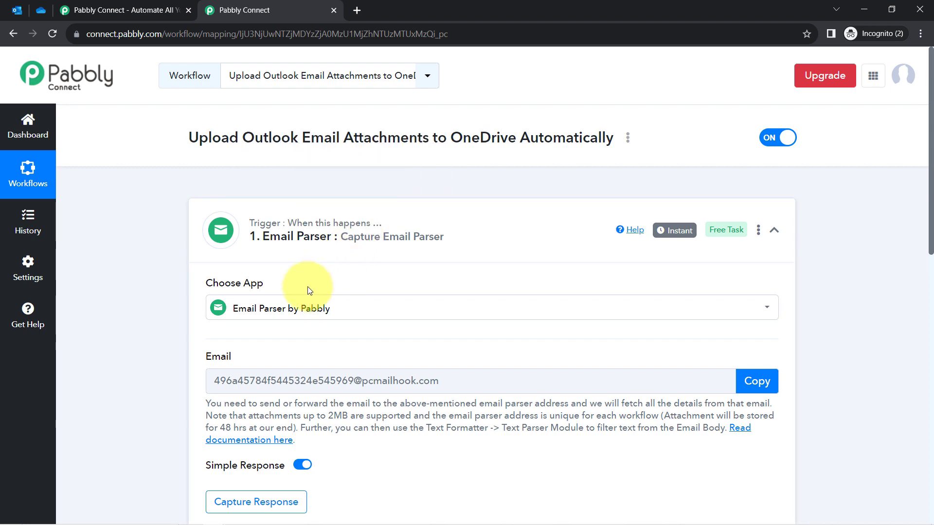
scroll(301, 307, down, 4)
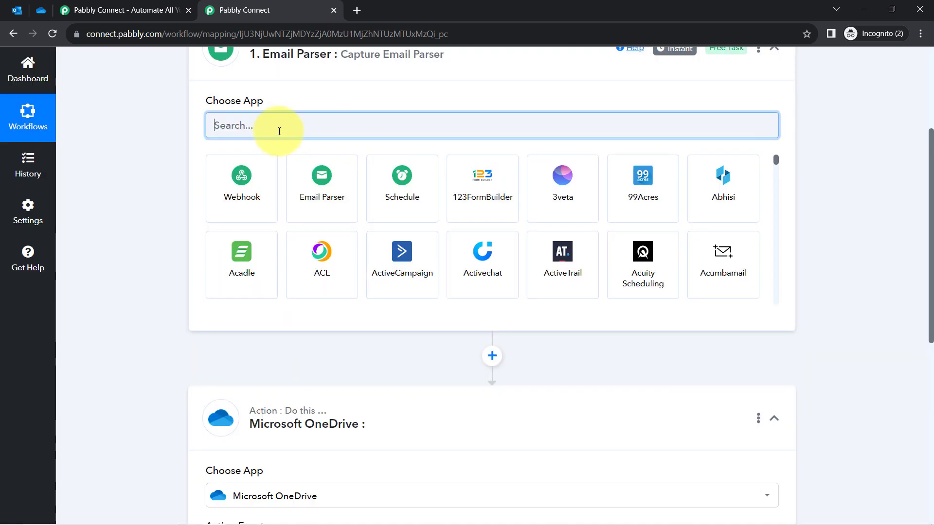
Search the trigger apps for 'parse' and pick Email Parser.
text(365)
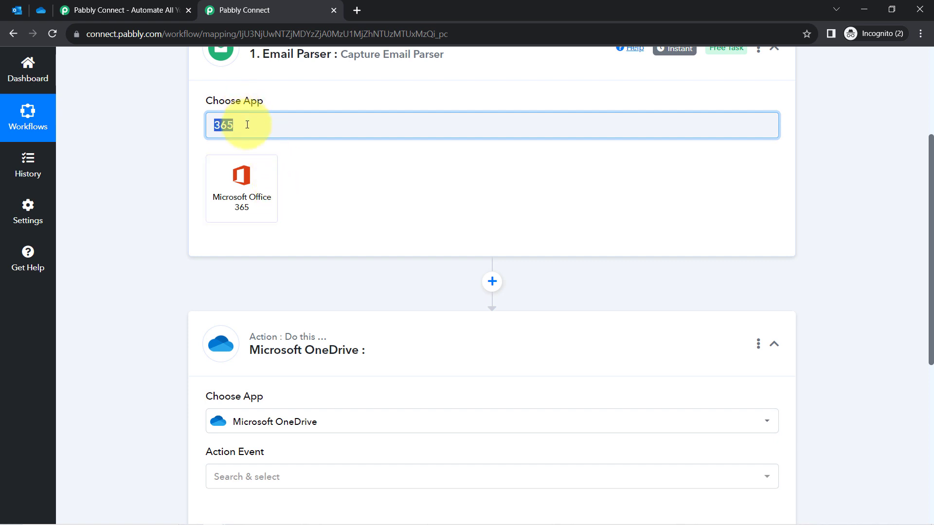
text(parse)
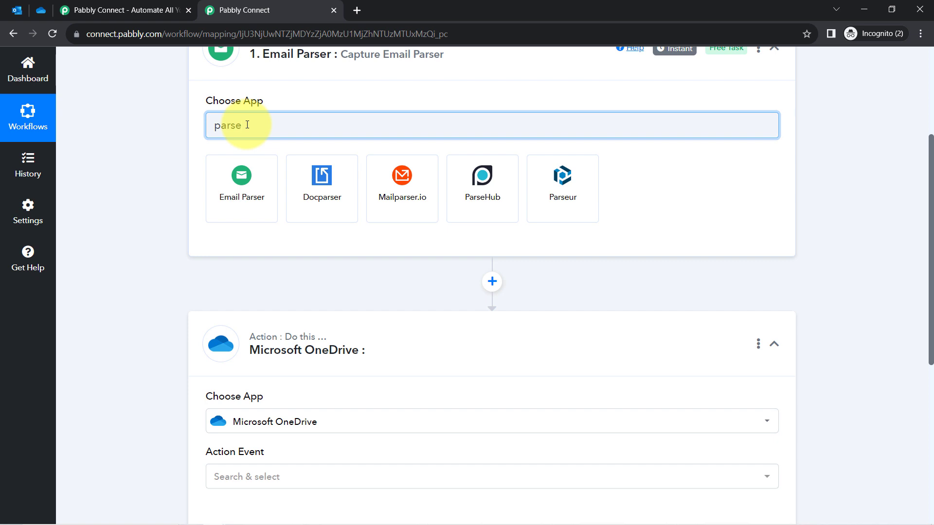
click(245, 194)
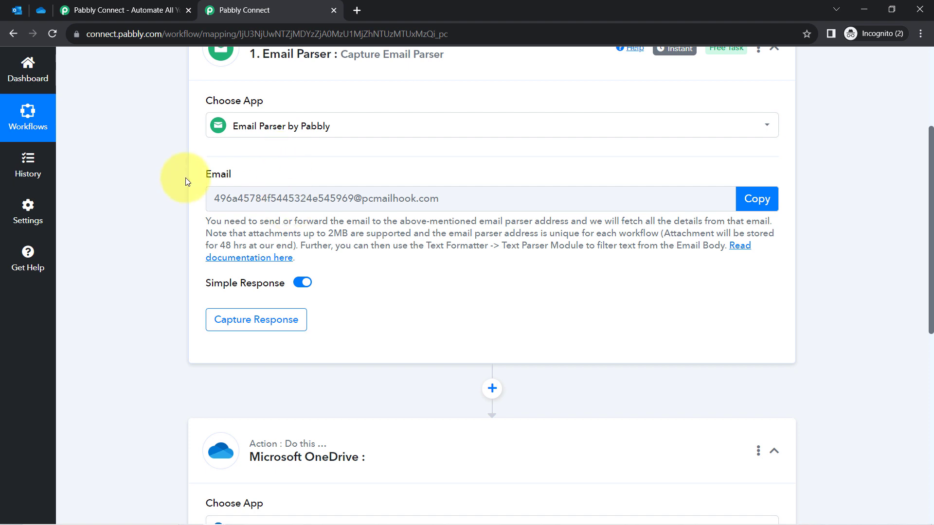
Copy the unique parser email address and switch to the Outlook inbox.
drag(200, 180, 227, 180)
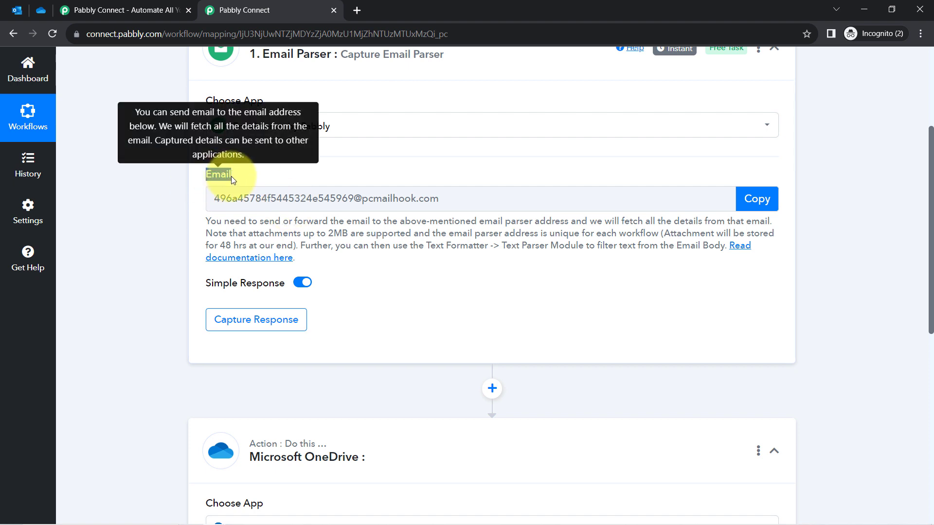
click(759, 200)
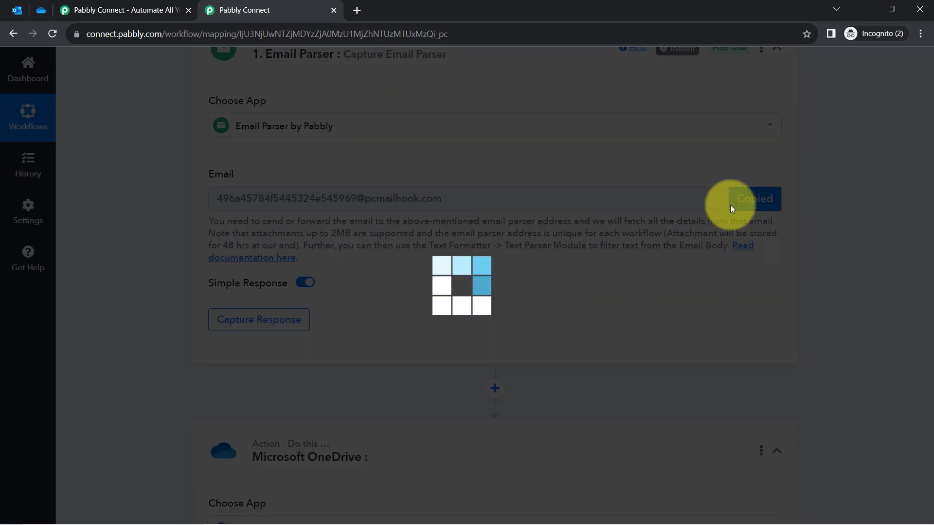
click(16, 11)
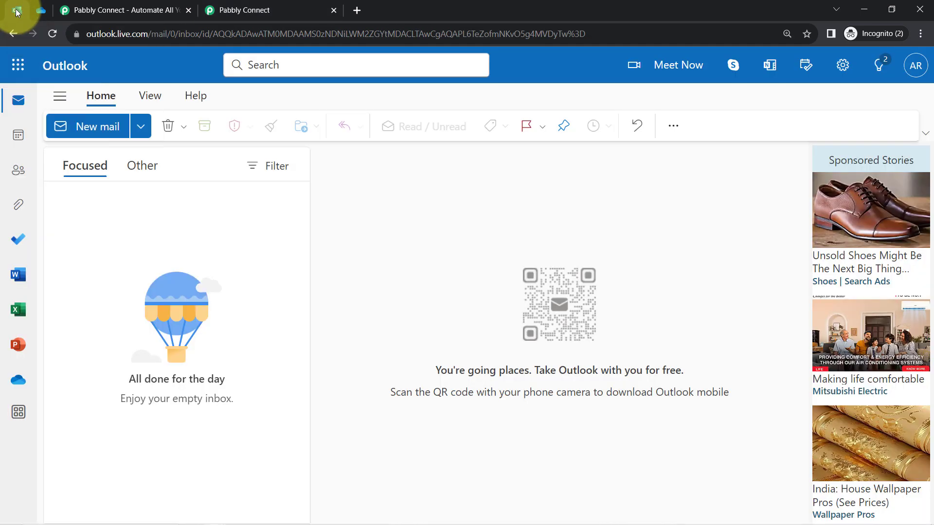
Enable forwarding under Outlook Settings > Mail > Forwarding.
click(831, 76)
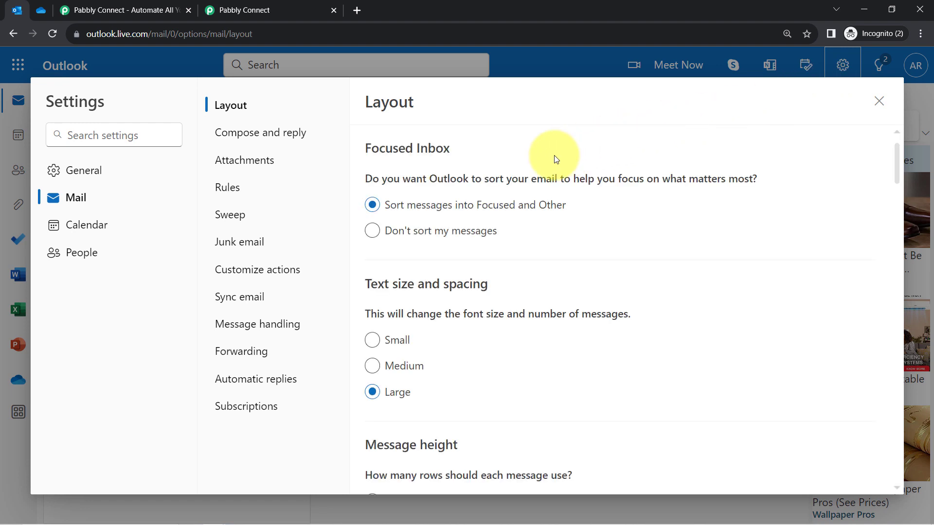
click(258, 351)
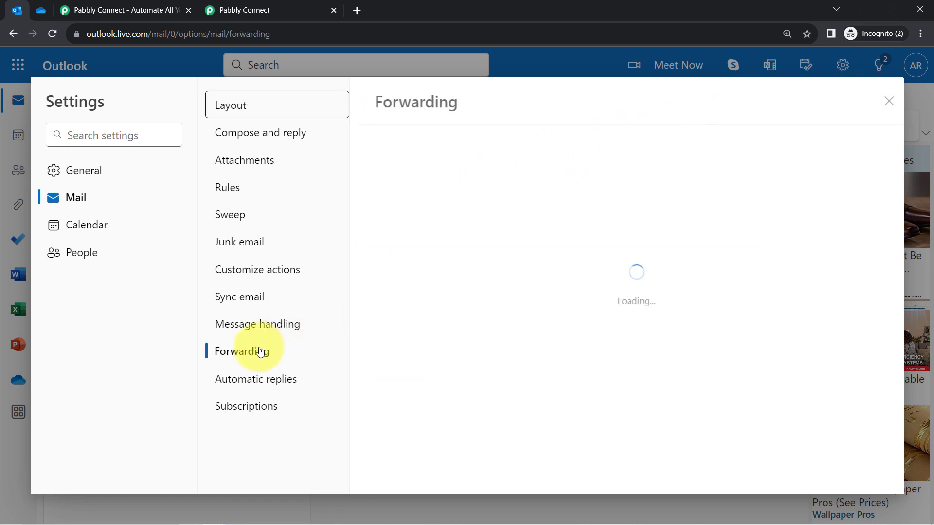
click(373, 168)
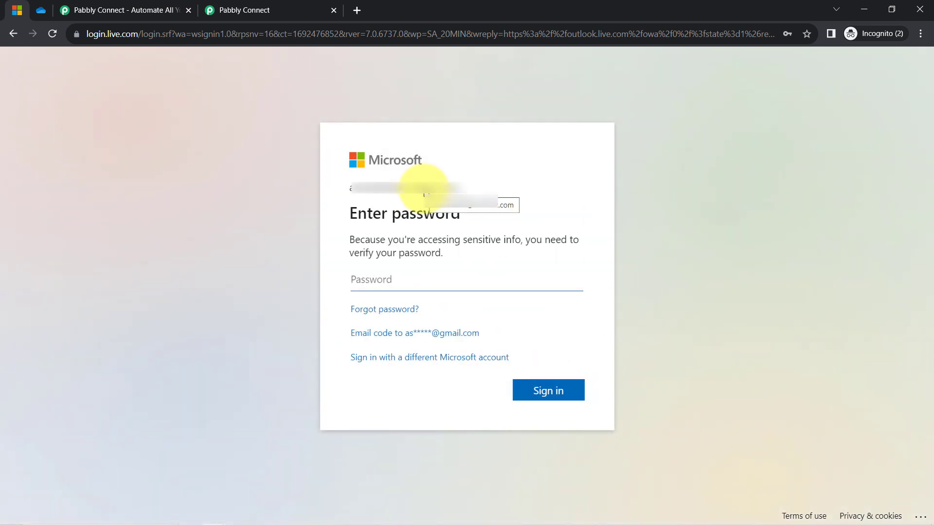
Verify the Microsoft account using the saved password to get back to forwarding settings.
click(388, 279)
click(488, 308)
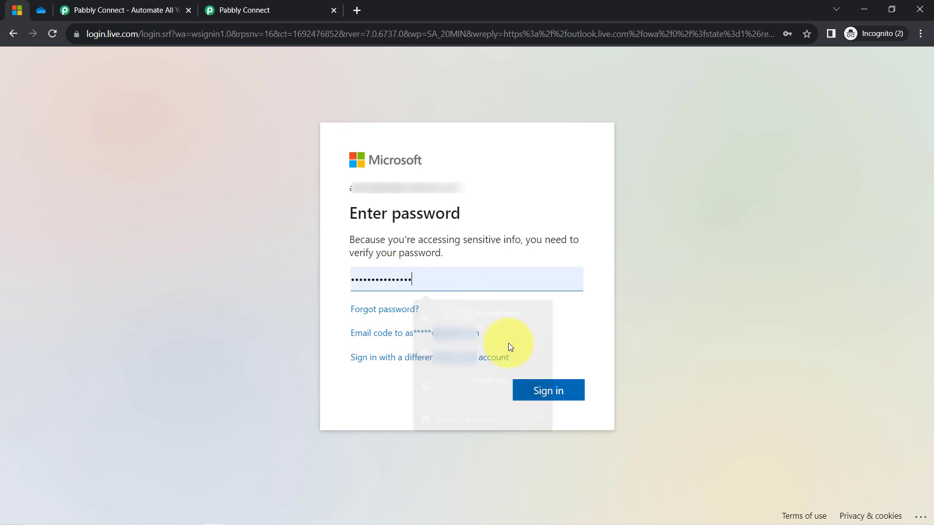
click(550, 392)
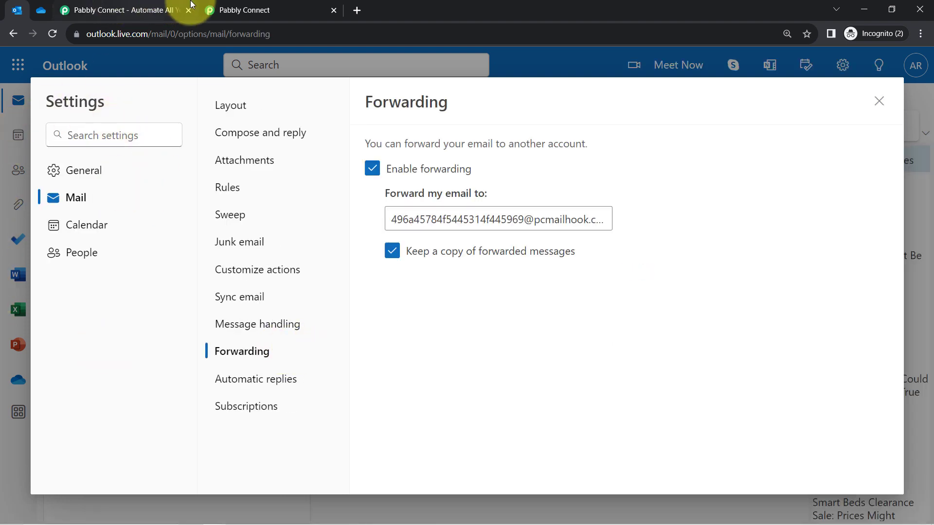
Replace Outlook's forwarding address with the pasted Pabbly parser address and save it.
click(262, 13)
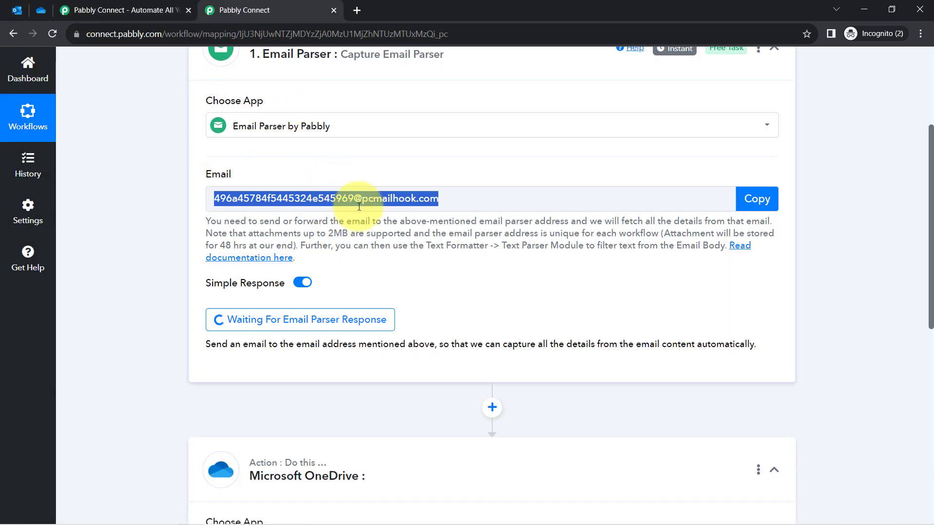
click(7, 11)
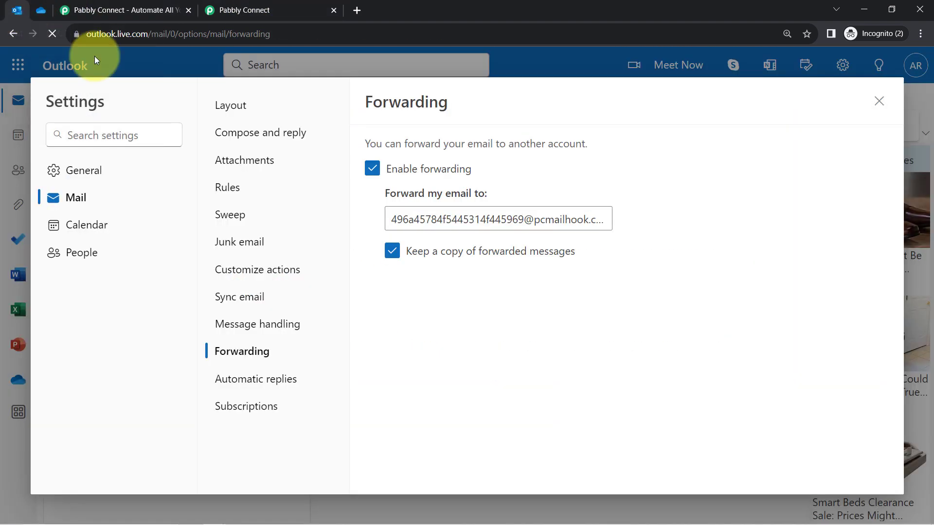
triple_click(455, 220)
key(ctrl+v)
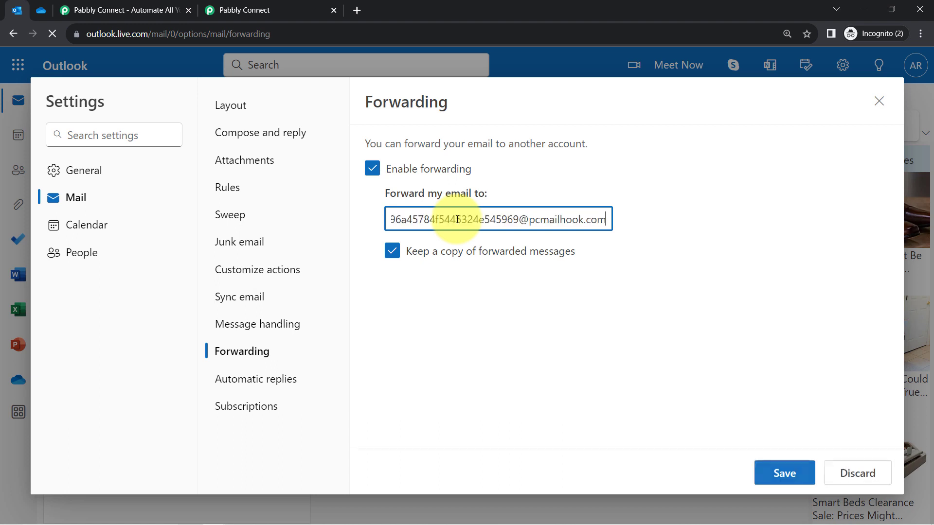
click(781, 474)
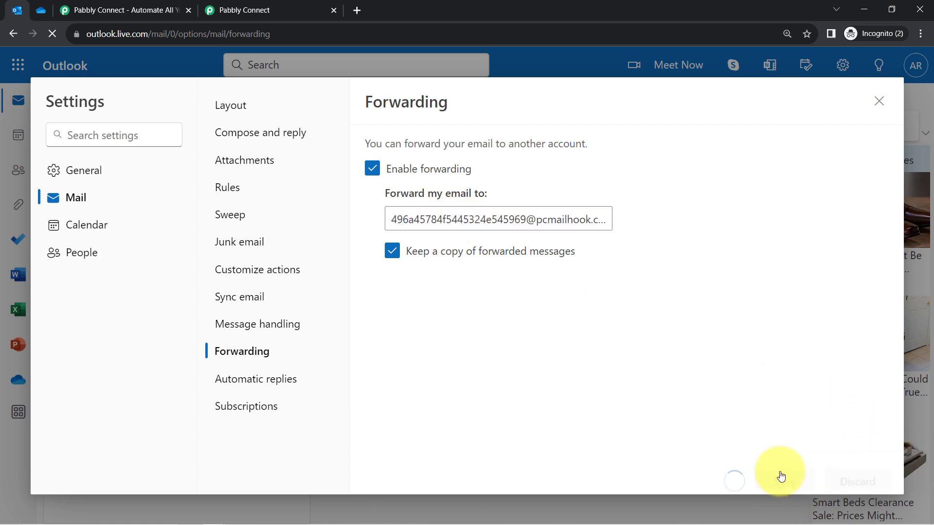
click(255, 11)
click(17, 10)
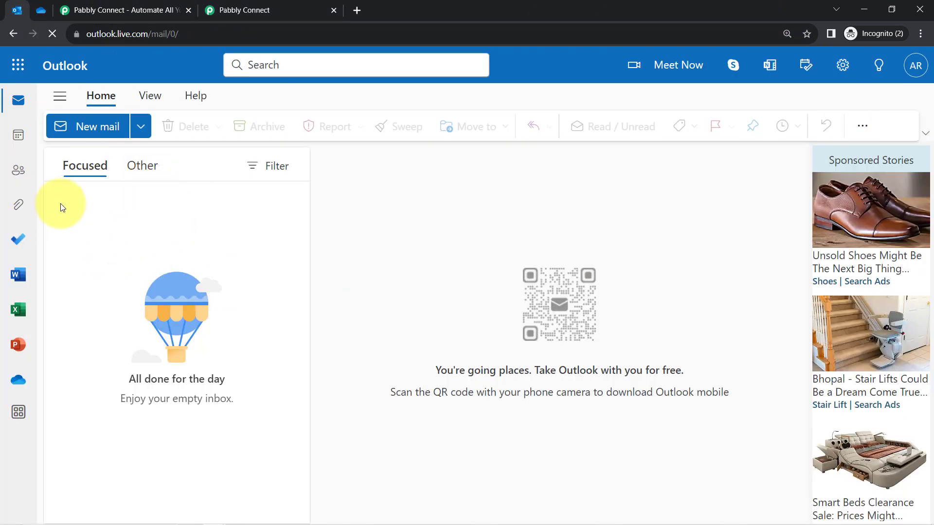
Open the Gmail draft 'Invoice attached for work submitted' and review its subject and body.
click(218, 516)
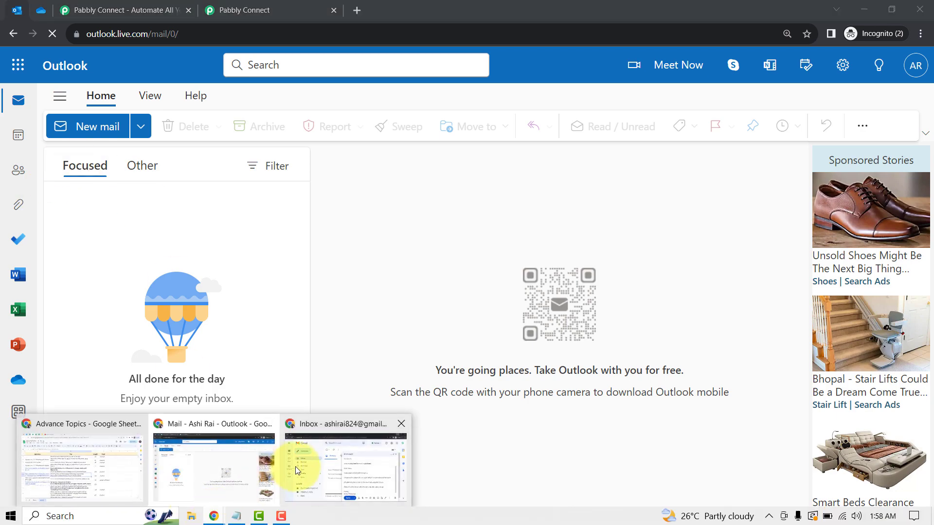
click(316, 463)
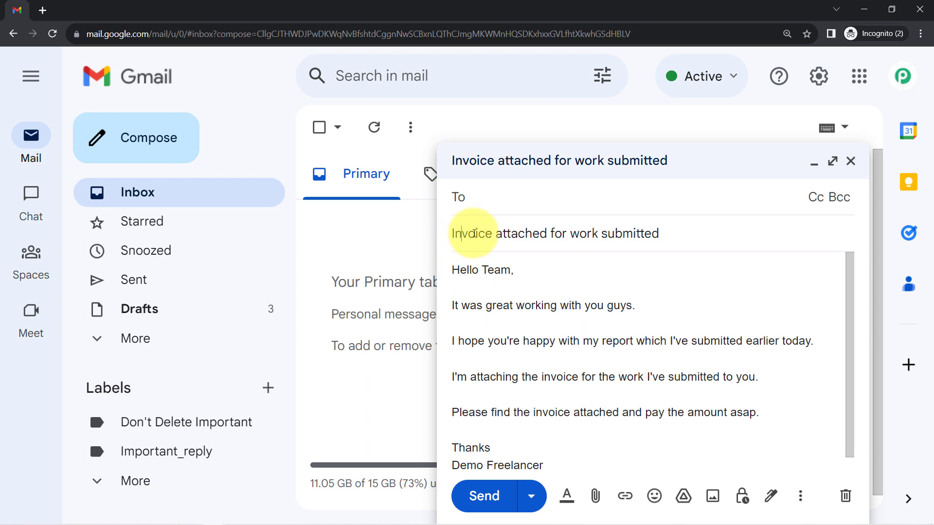
drag(474, 234, 595, 232)
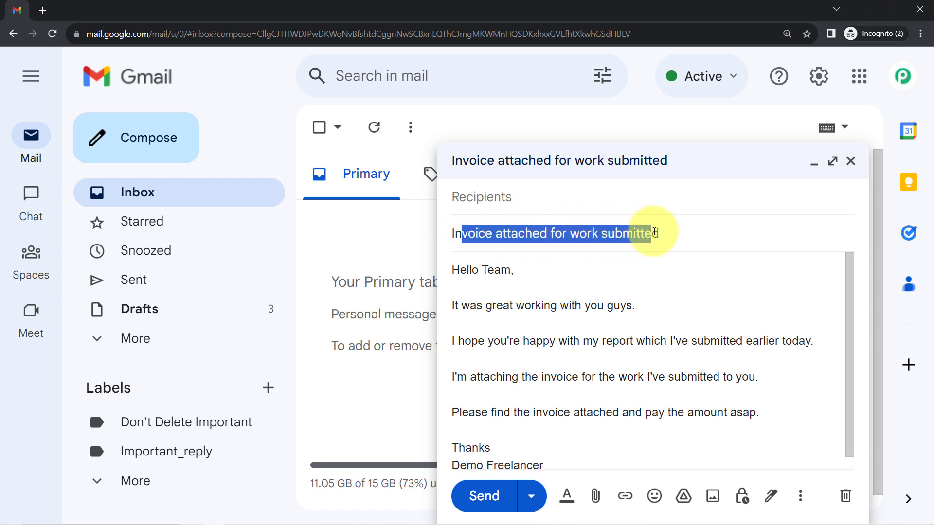
drag(470, 305, 610, 306)
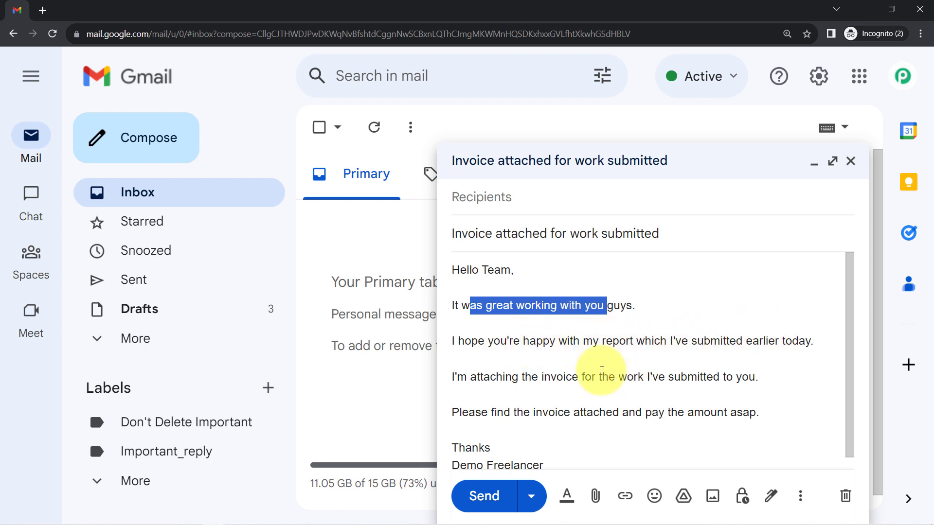
drag(495, 378, 715, 377)
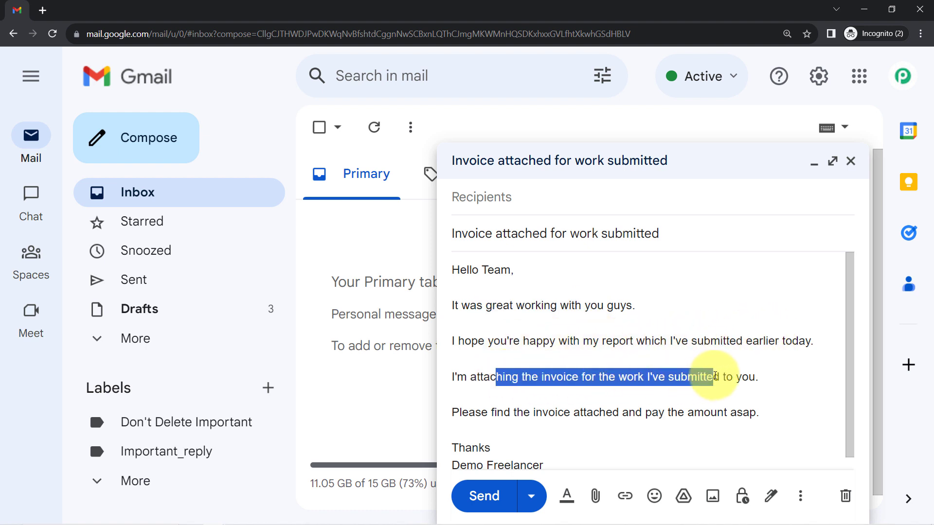
drag(579, 413, 534, 413)
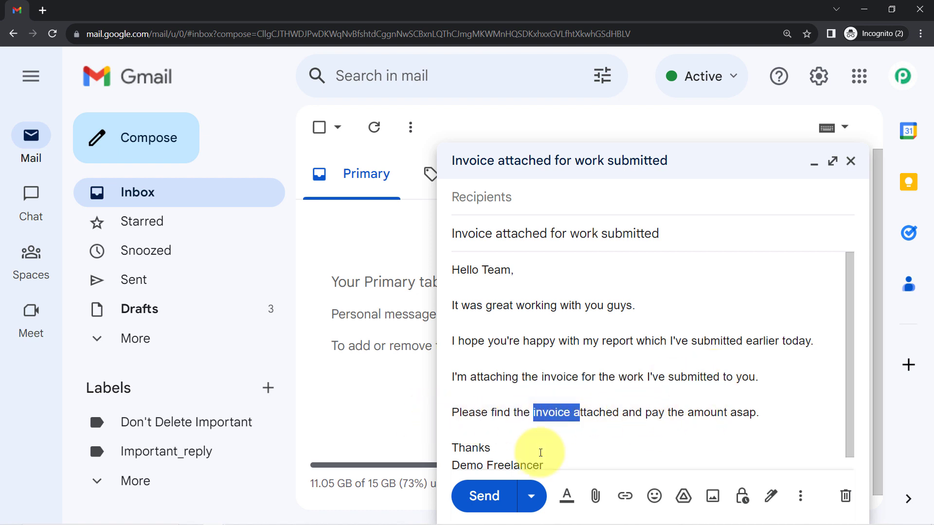
scroll(535, 448, down, 1)
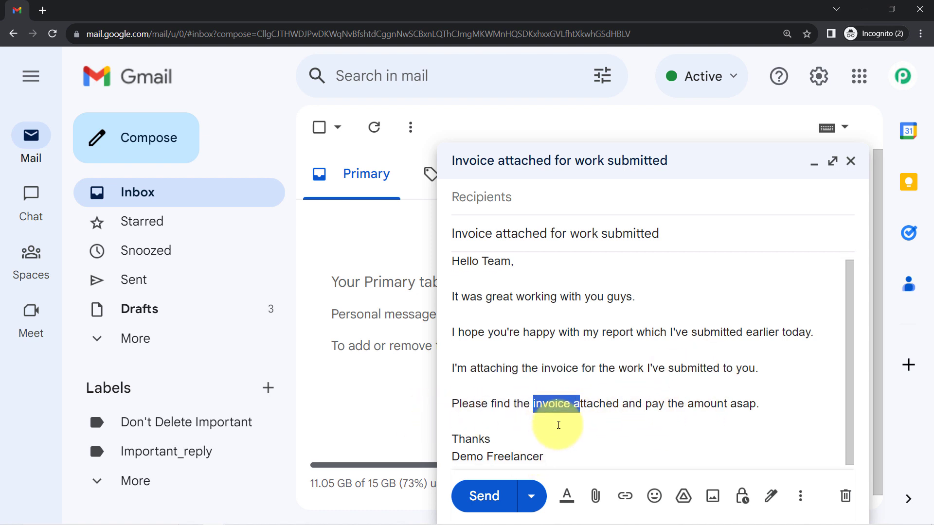
Attach the Receipt PDF invoice (29K) from the Sample PDF Files folder to the Gmail draft.
click(597, 497)
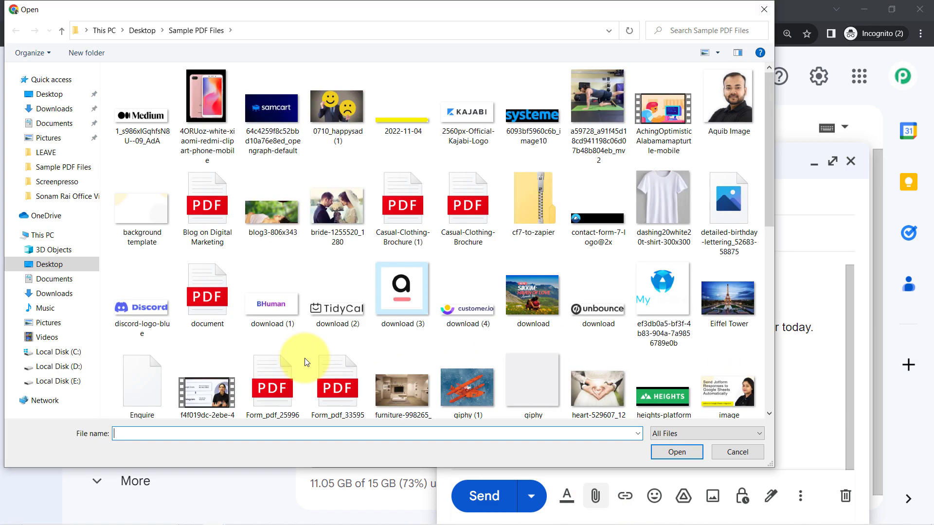
click(327, 308)
scroll(327, 306, down, 5)
click(327, 306)
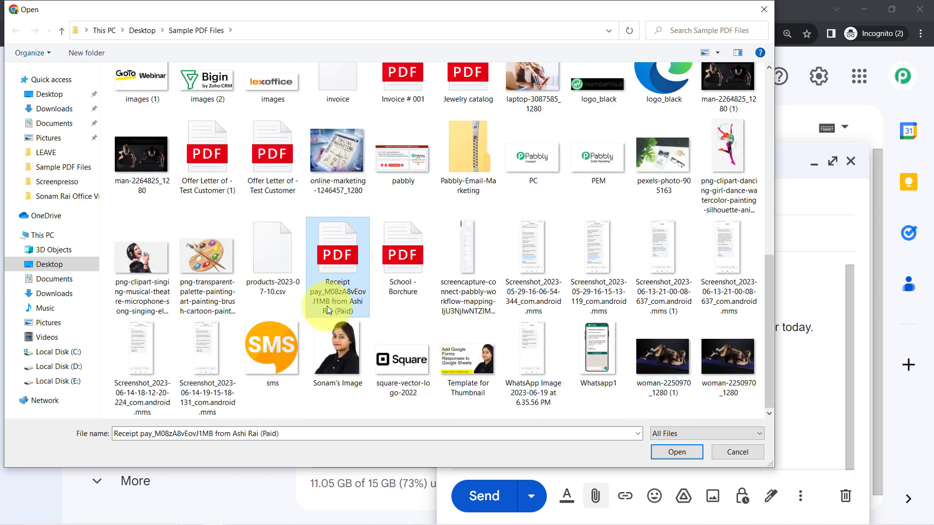
double_click(338, 265)
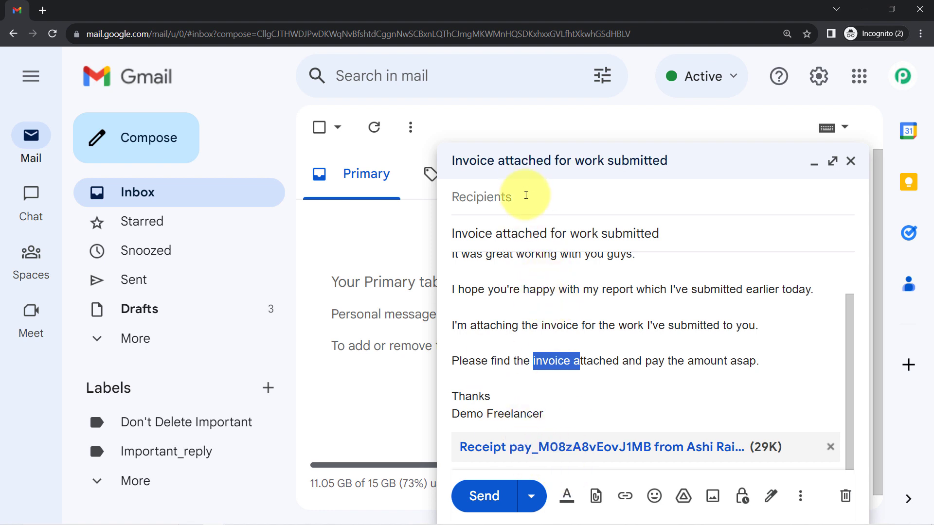
Address the invoice email to the suggested contact and send it.
text(ash)
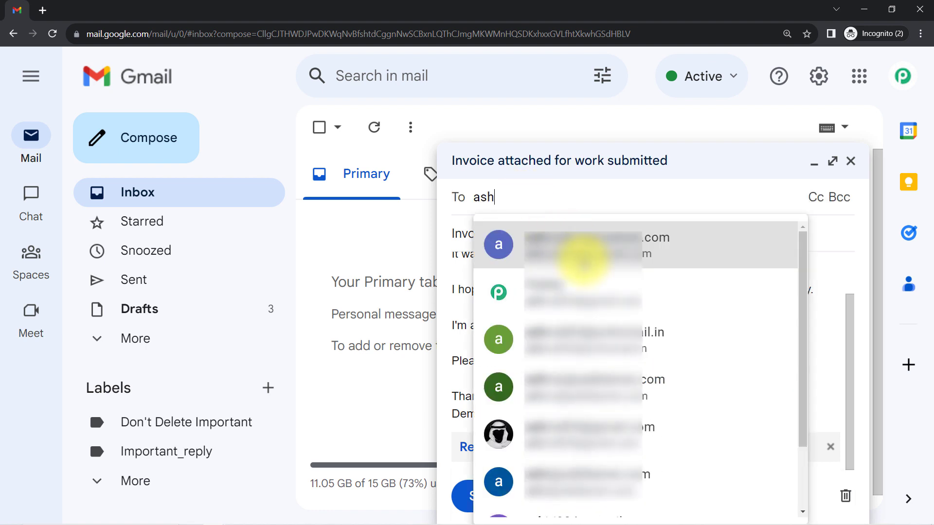
click(563, 252)
click(484, 495)
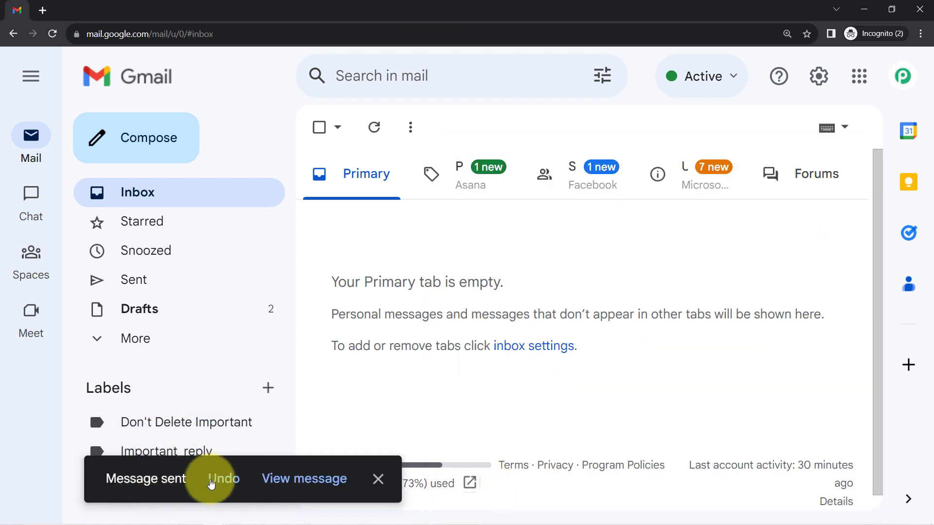
Reload the Outlook mailbox, then return to the Pabbly Connect workflow awaiting the parsed email.
mouse_move(277, 523)
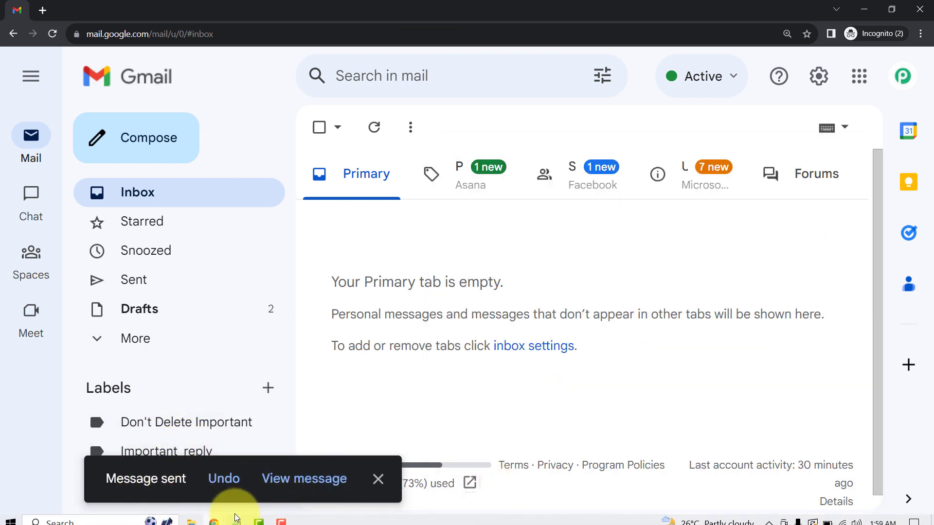
mouse_move(213, 515)
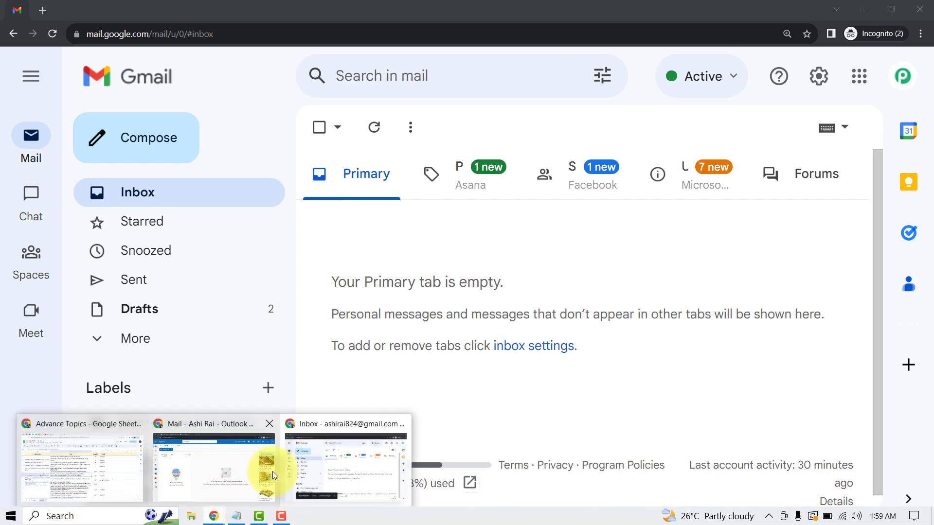
click(224, 482)
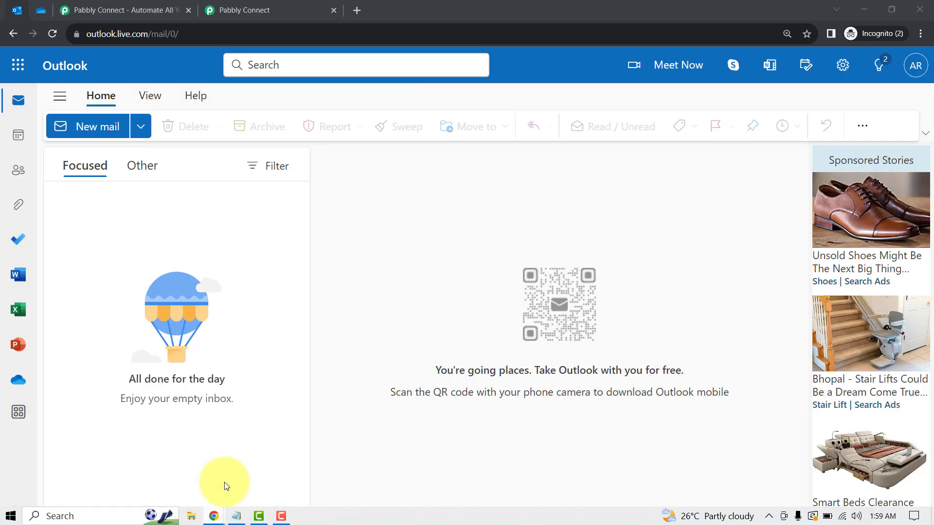
click(54, 33)
click(236, 10)
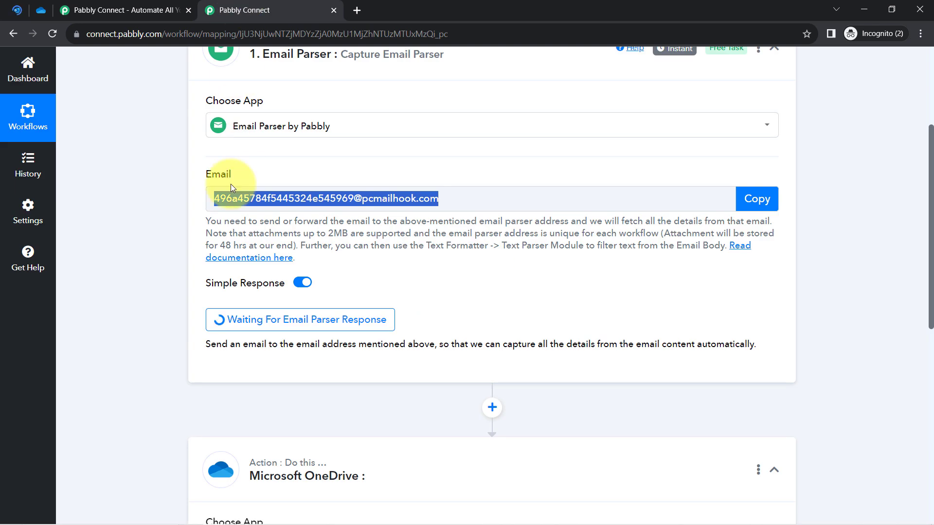
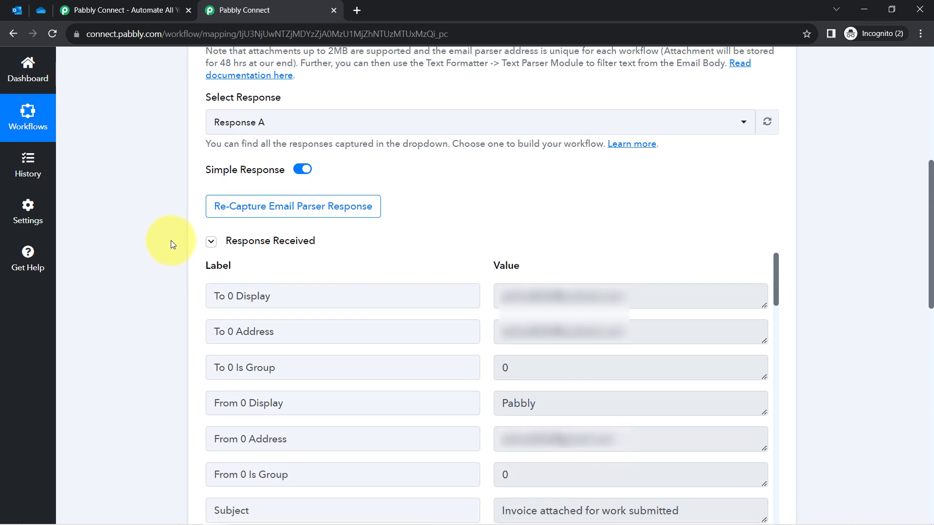
Review the captured email's recipient, sender name Pabbly, sender address and subject fields.
click(265, 244)
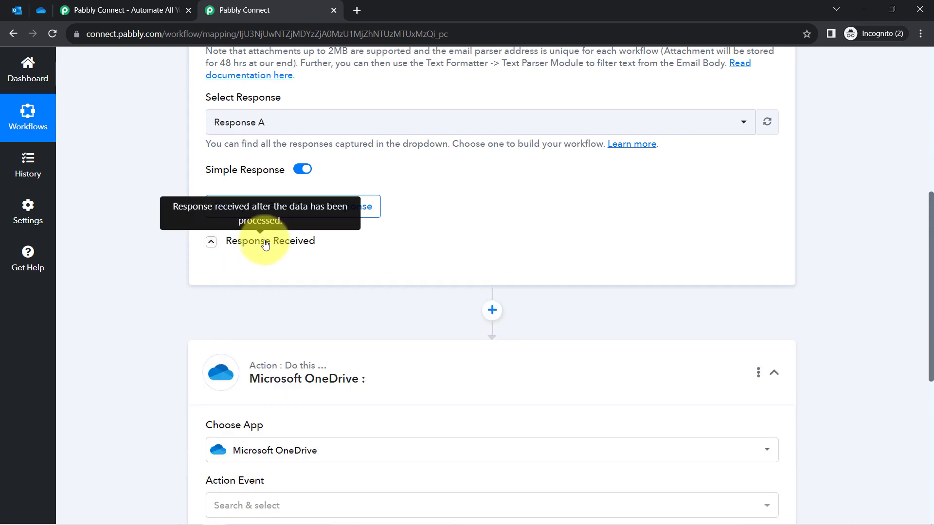
click(265, 243)
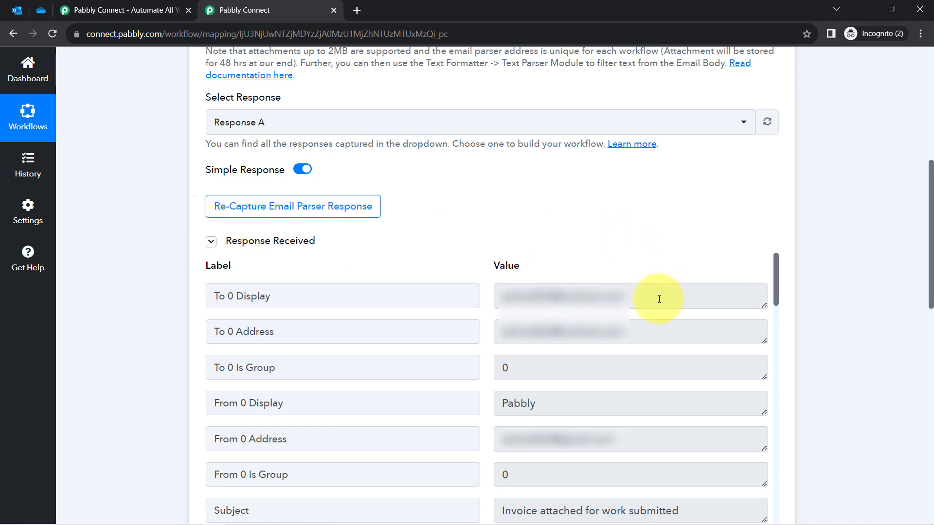
drag(654, 298, 534, 298)
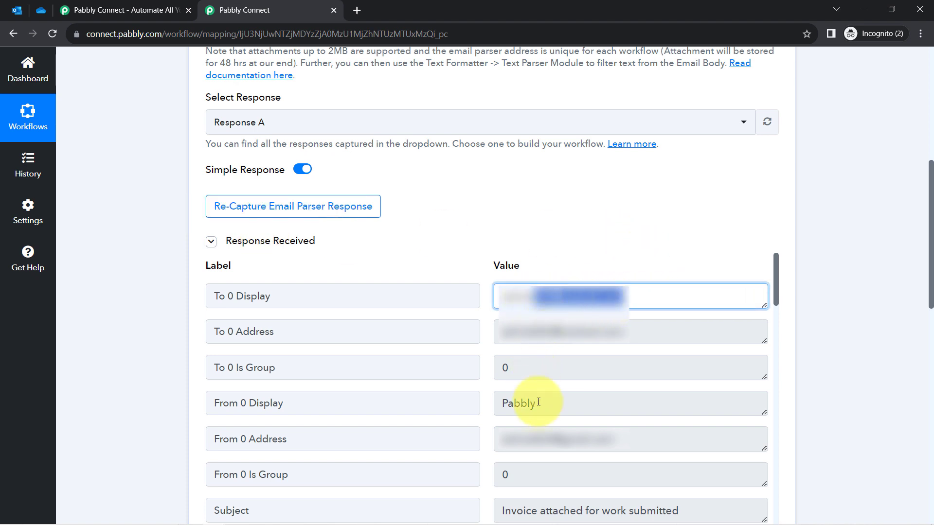
drag(538, 404, 490, 413)
drag(598, 440, 532, 441)
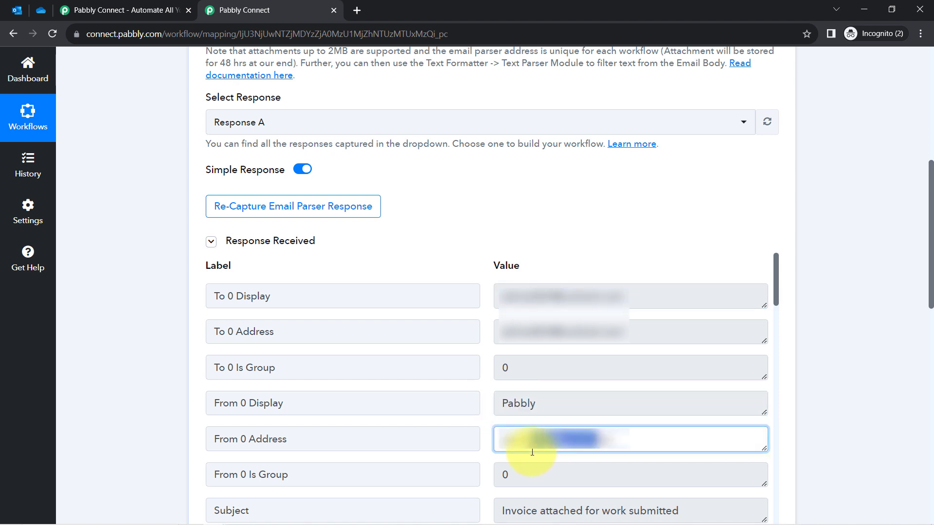
drag(596, 511, 531, 511)
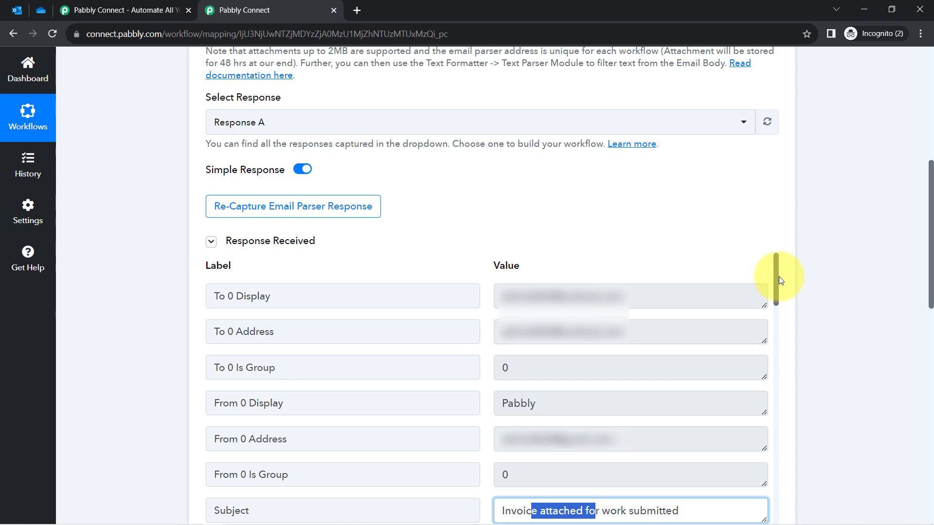
drag(775, 276, 776, 520)
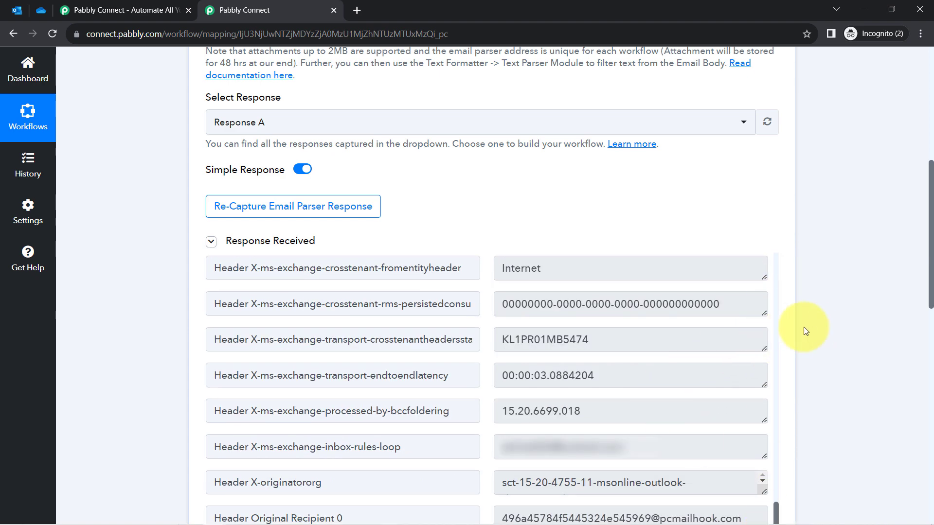
scroll(804, 331, down, 5)
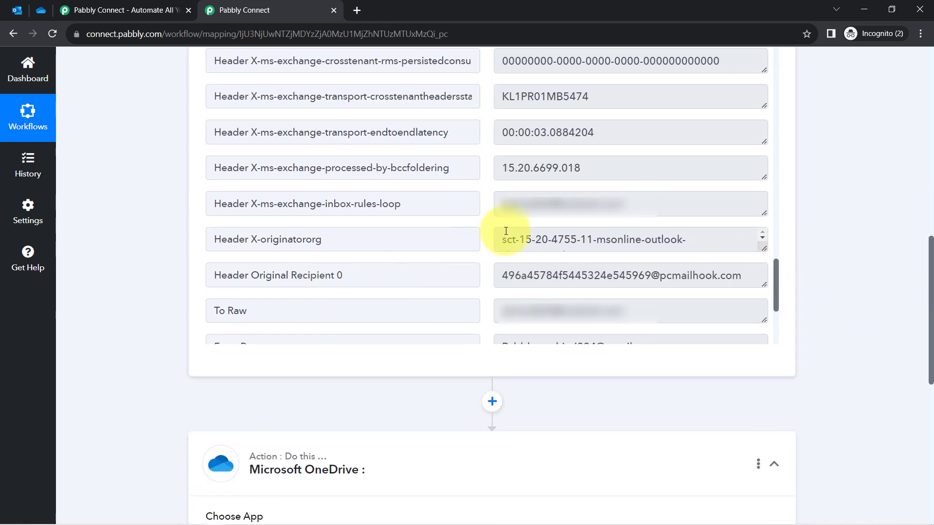
scroll(579, 240, down, 5)
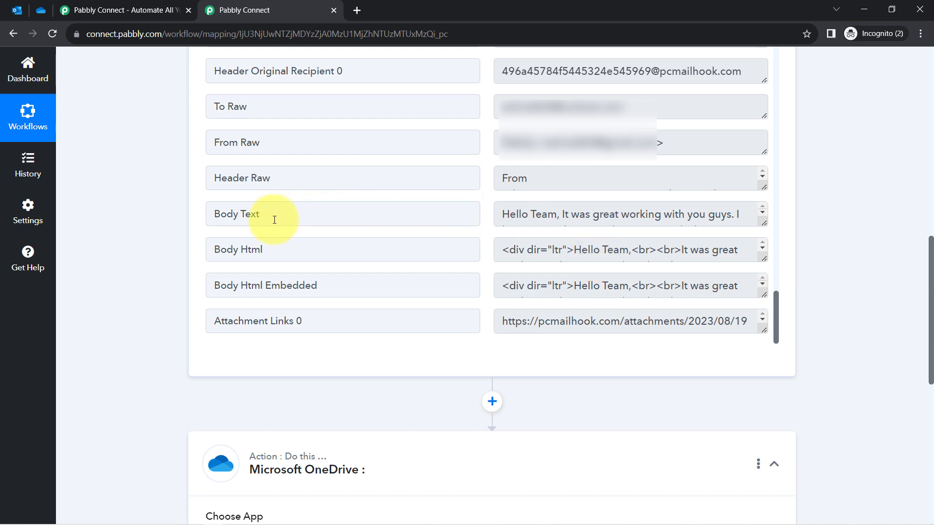
Enlarge the Body Text field to show the whole email text.
drag(274, 220, 184, 219)
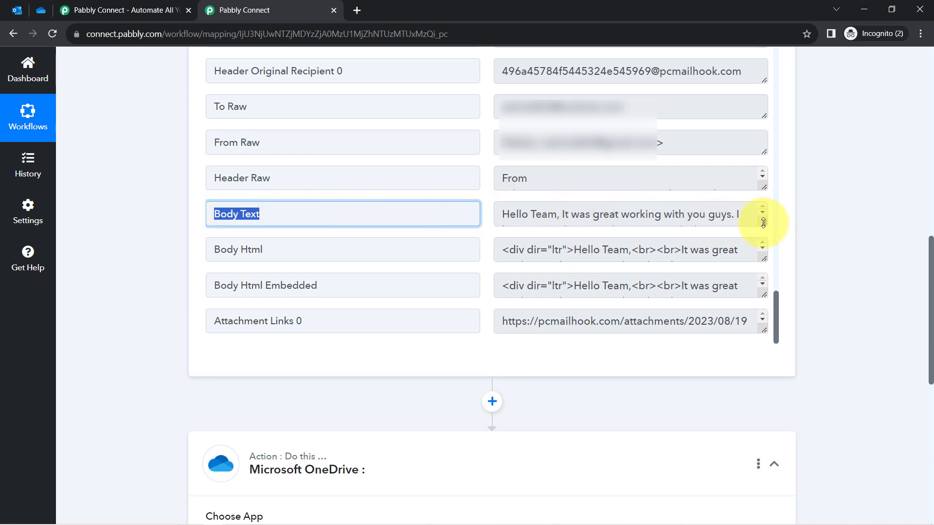
drag(764, 223, 765, 312)
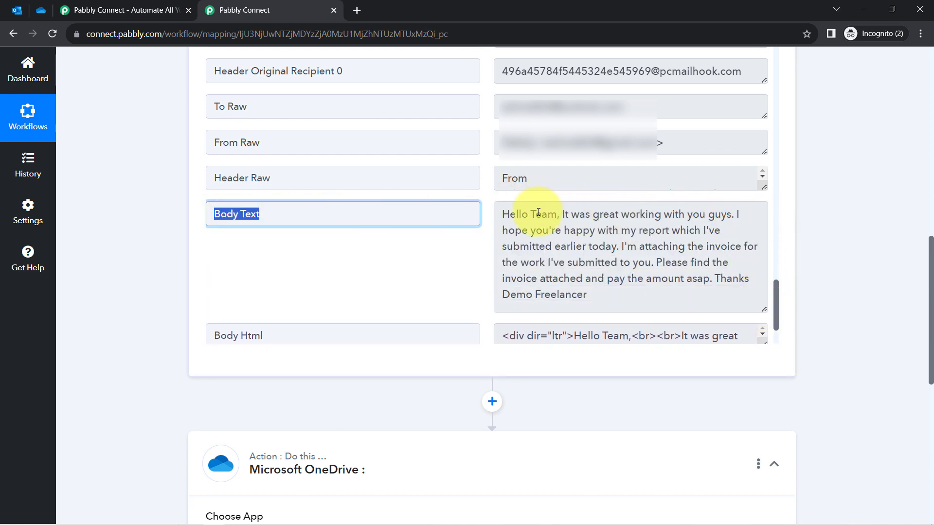
drag(538, 212, 569, 278)
scroll(605, 208, down, 2)
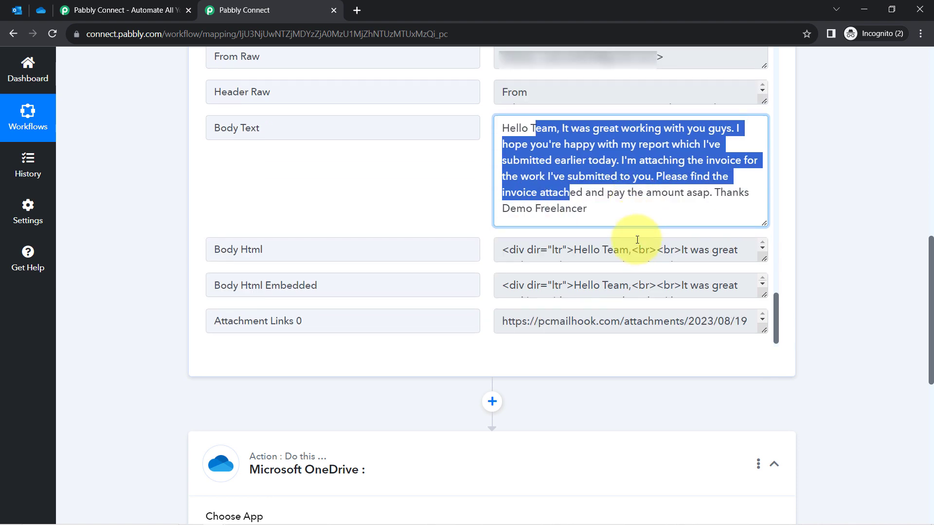
scroll(637, 240, down, 5)
scroll(932, 271, down, 1)
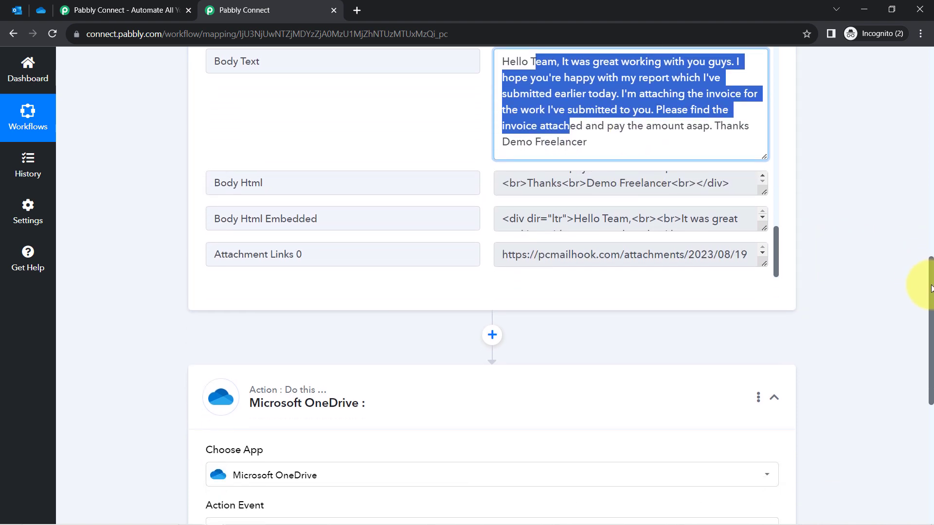
Copy the Attachment Links 0 URL and paste it into a new browser tab.
triple_click(250, 247)
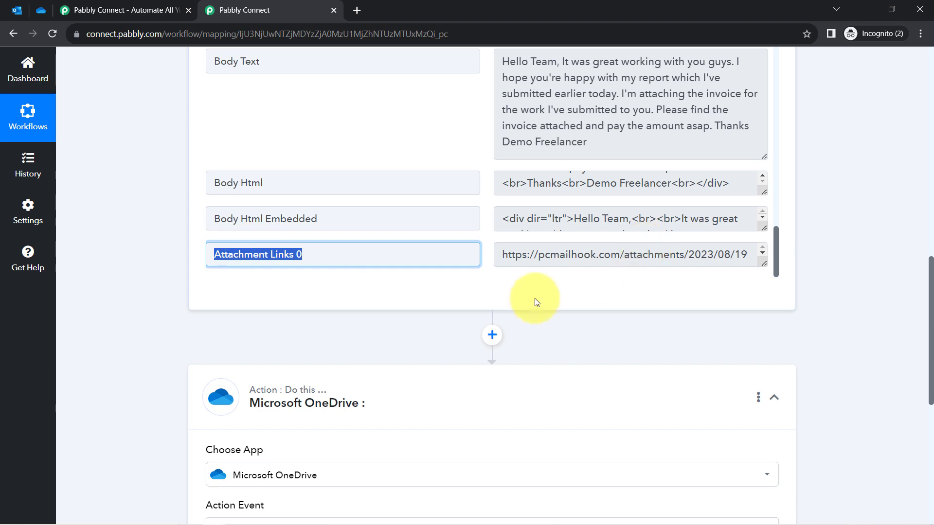
double_click(543, 253)
triple_click(544, 253)
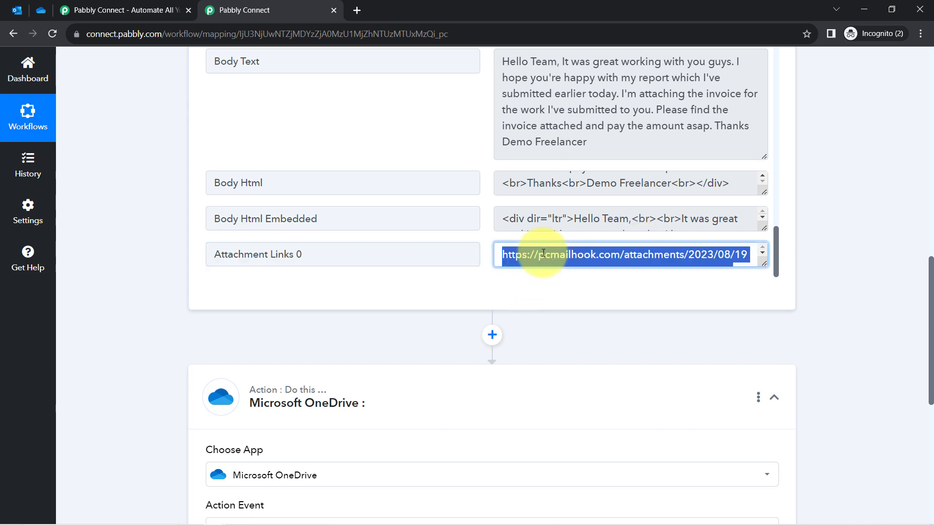
key(ctrl+c)
key(ctrl+t)
key(ctrl+v)
Load the attachment PDF receipt, then close its tab to return to the workflow.
key(Return)
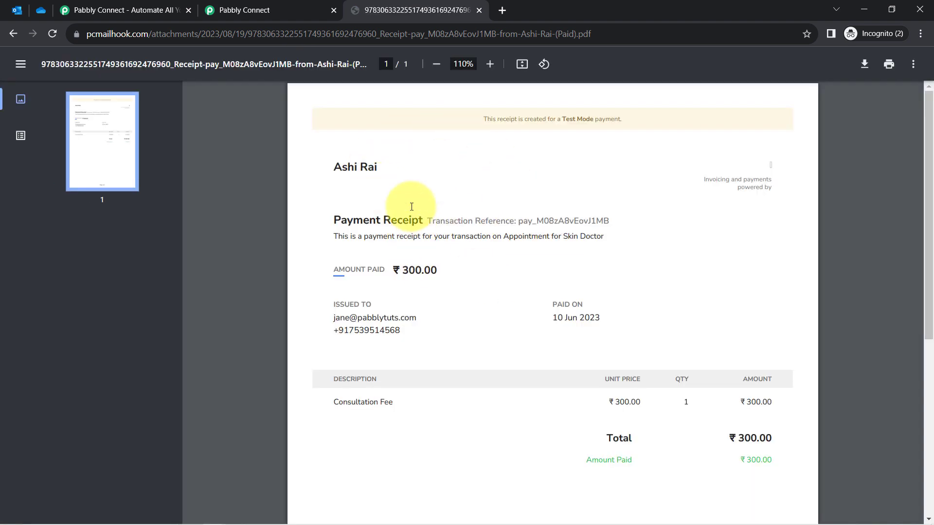
click(479, 9)
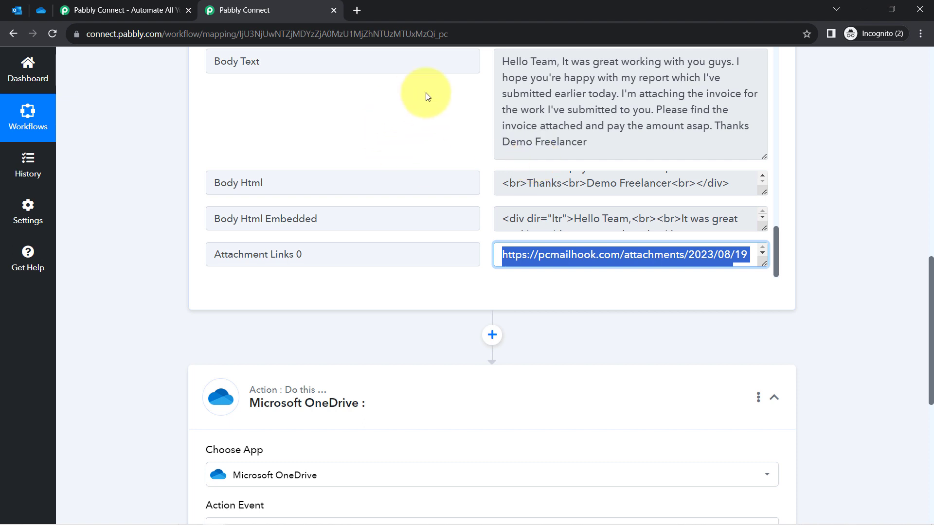
scroll(202, 292, down, 1)
scroll(203, 295, down, 3)
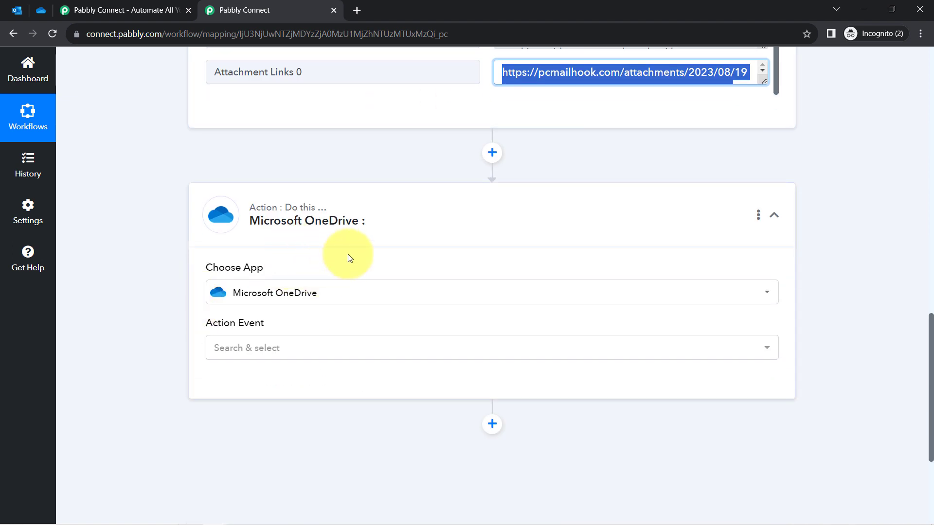
drag(931, 375, 930, 52)
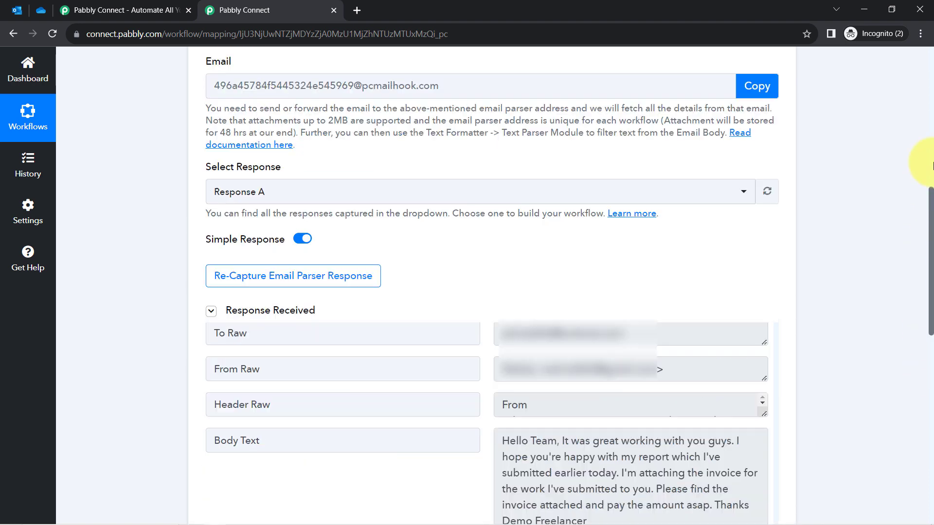
click(19, 10)
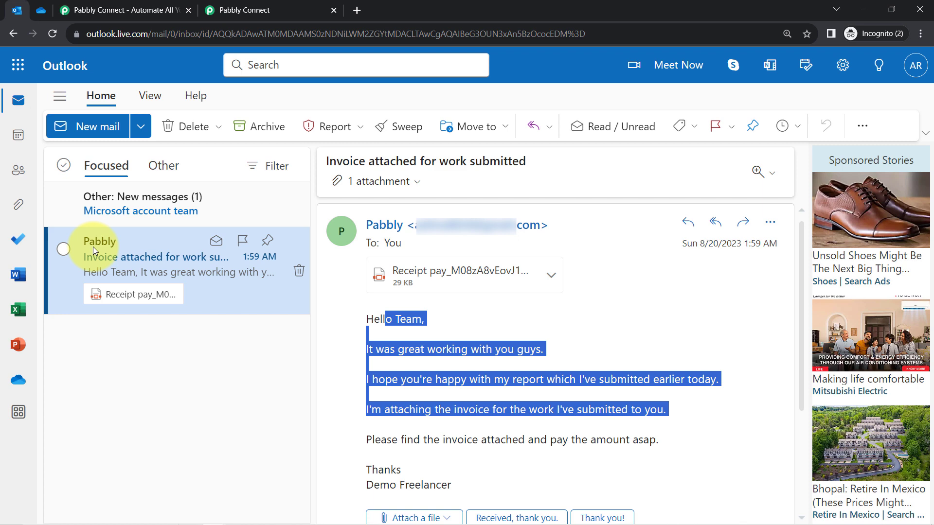
click(243, 10)
mouse_move(674, 233)
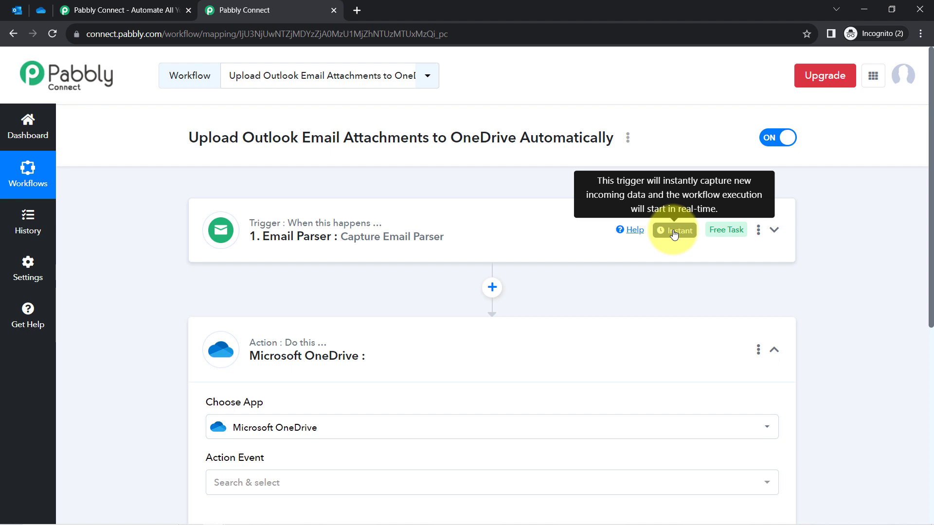
scroll(246, 217, down, 3)
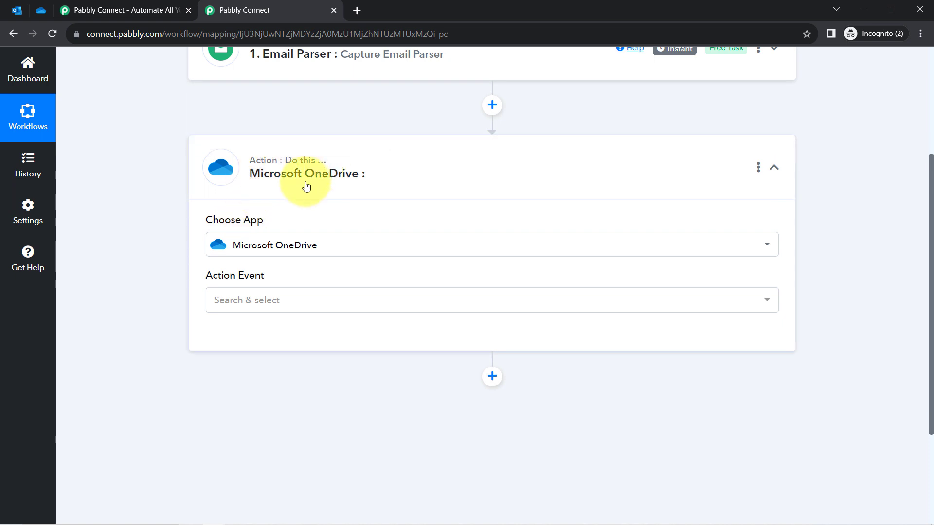
Choose Upload File as the OneDrive action event.
click(232, 302)
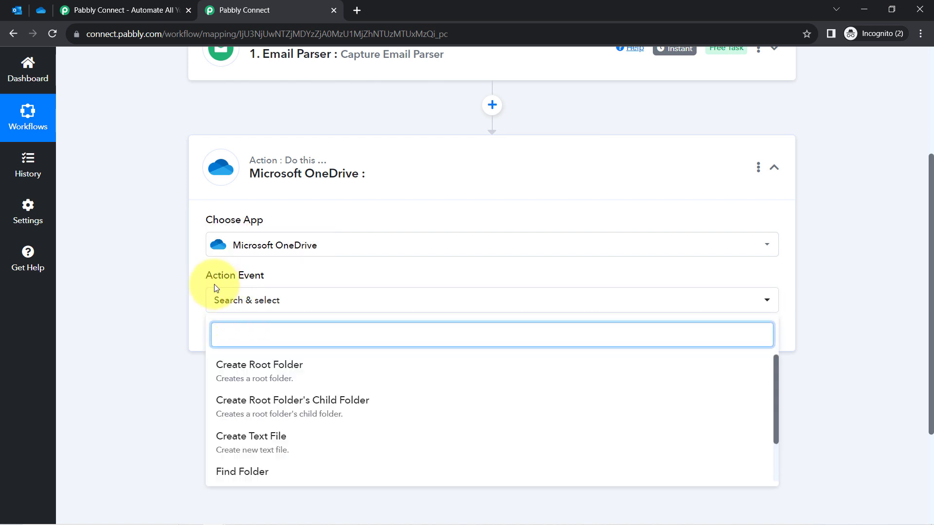
scroll(177, 298, down, 1)
scroll(189, 311, down, 2)
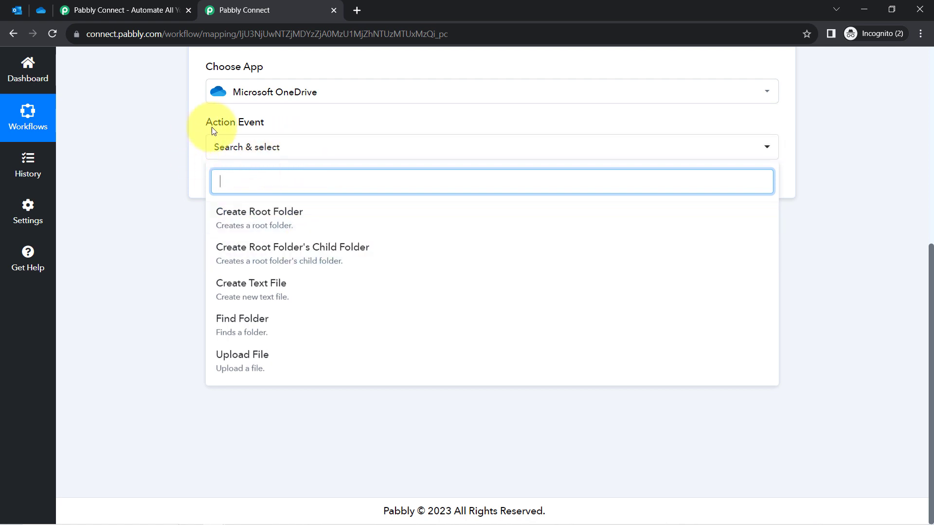
click(254, 367)
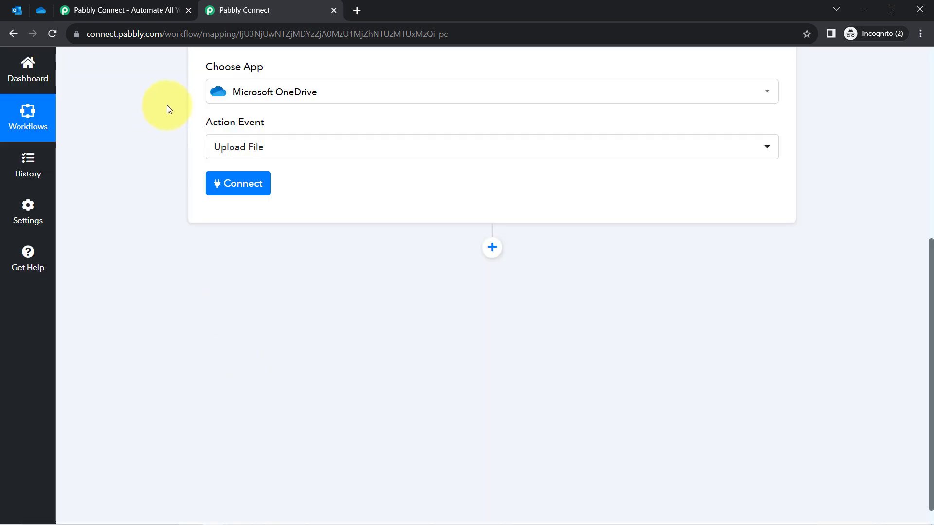
Add and save a new Microsoft OneDrive connection, granting Pabbly Connect account access.
click(238, 183)
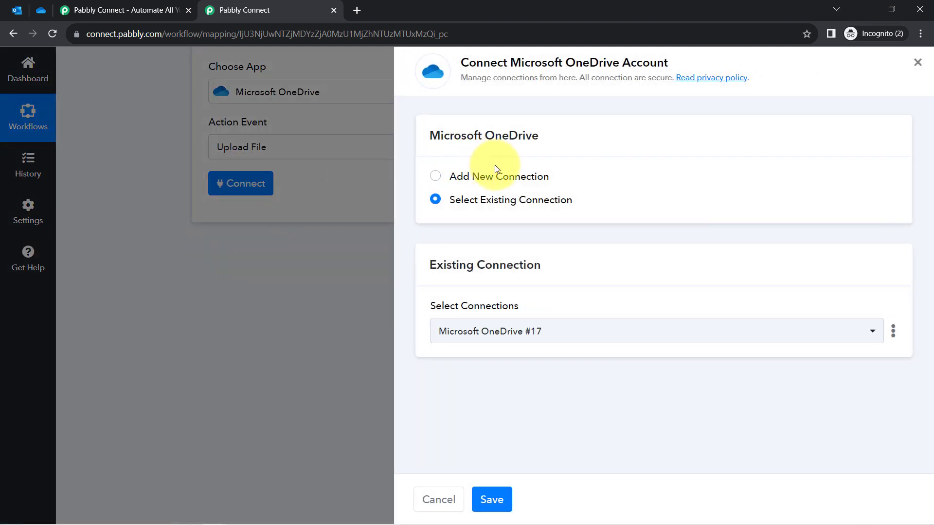
click(501, 175)
click(498, 316)
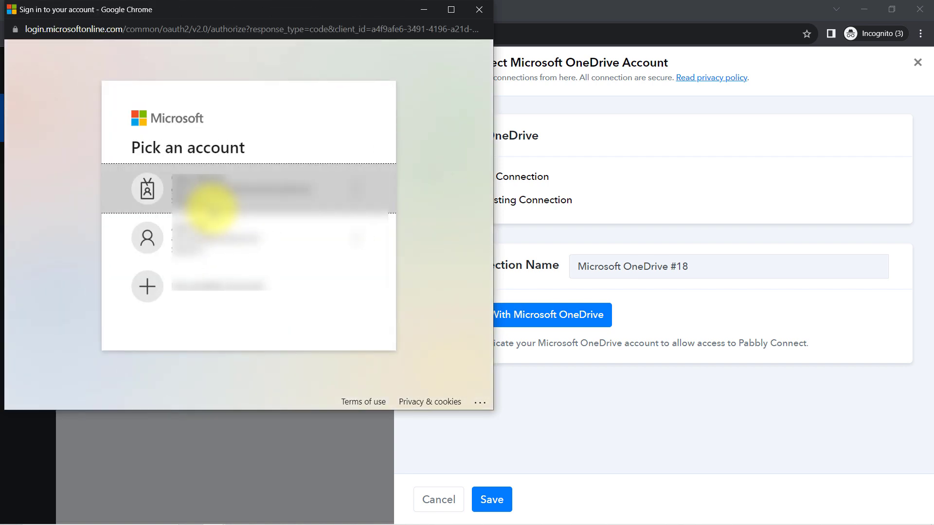
click(203, 228)
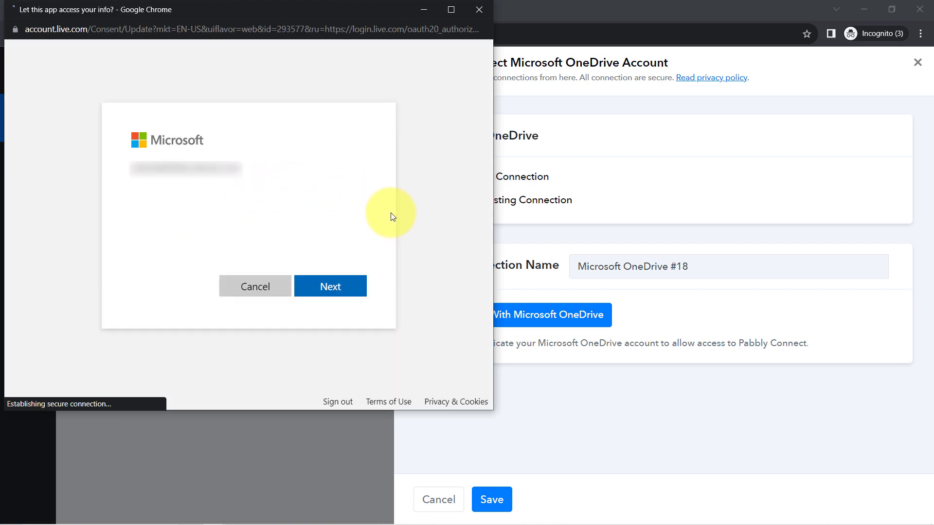
scroll(313, 339, down, 5)
scroll(314, 340, down, 10)
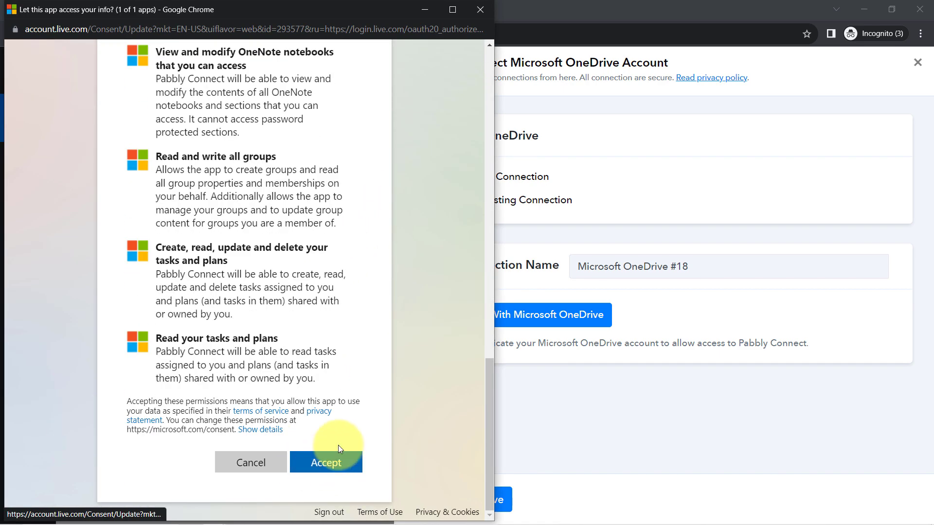
click(320, 470)
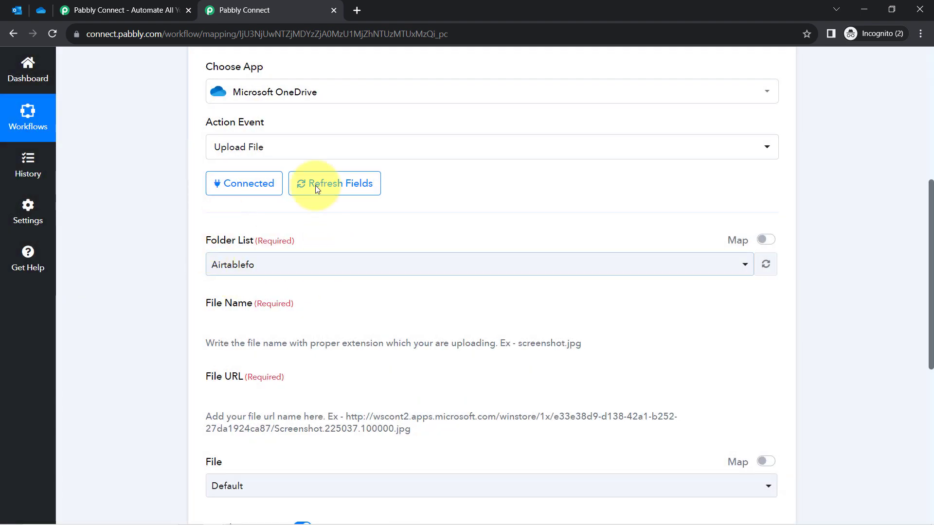
click(315, 186)
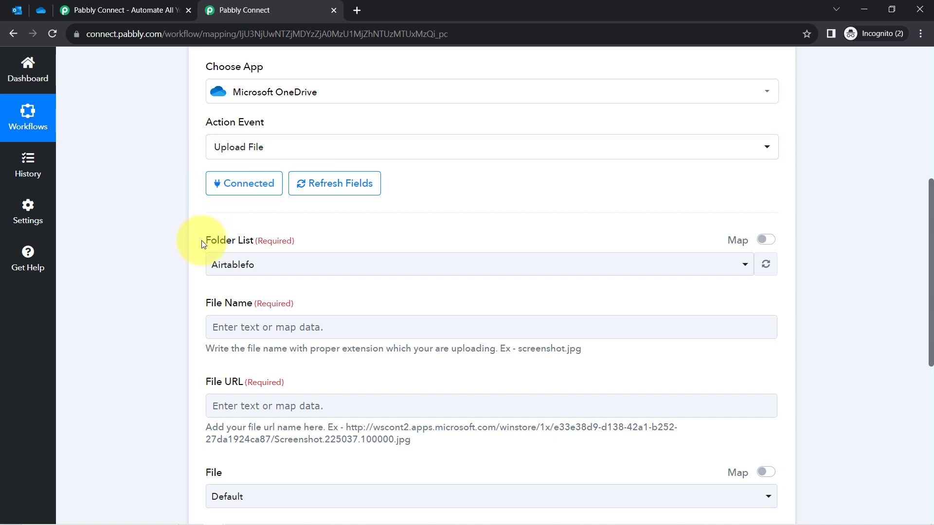
Open the Folder List dropdown, then switch to the OneDrive browser tab.
drag(202, 241, 262, 240)
click(235, 262)
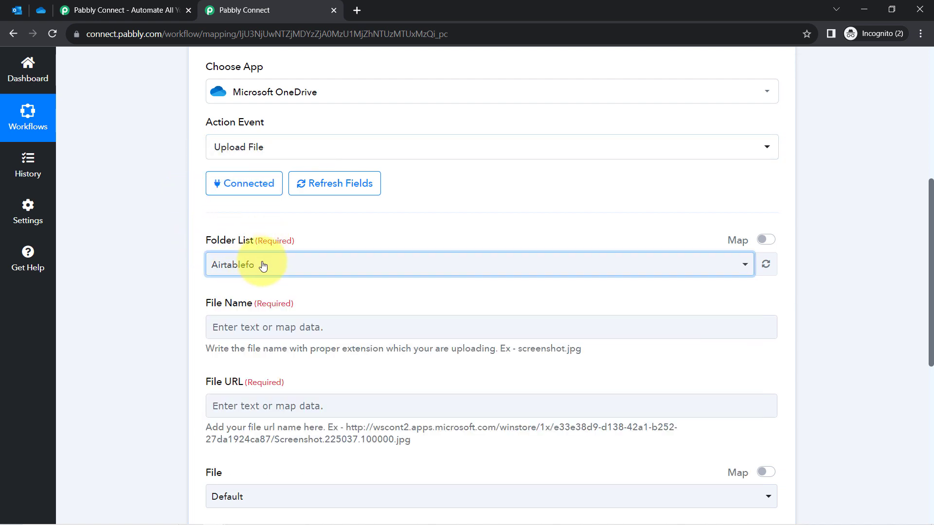
click(224, 263)
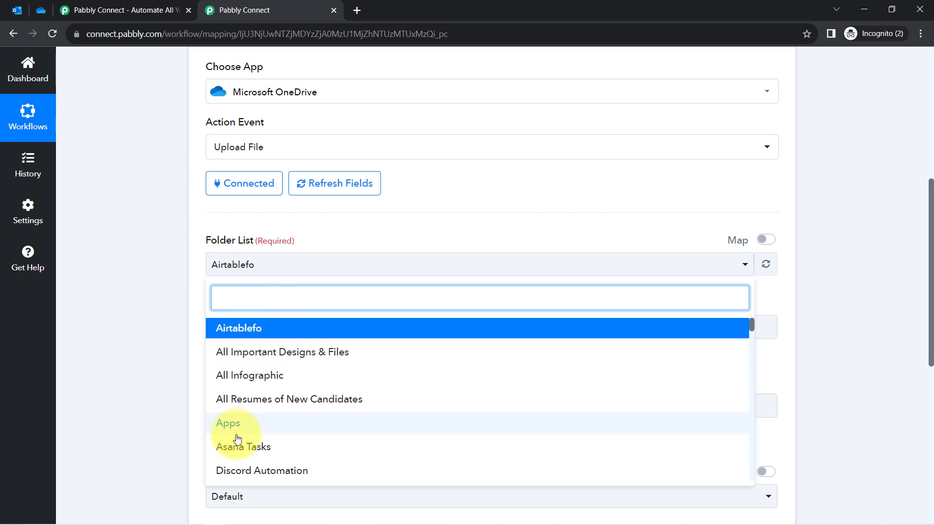
click(156, 241)
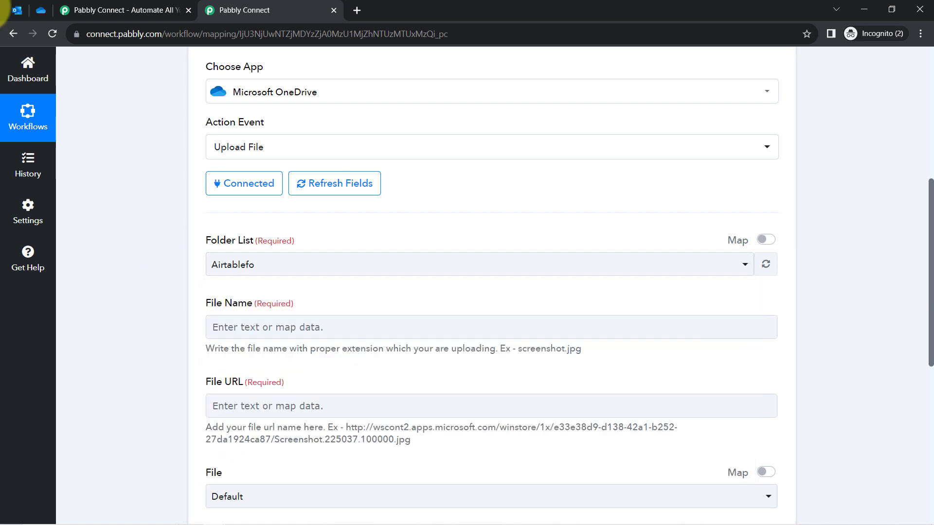
click(37, 6)
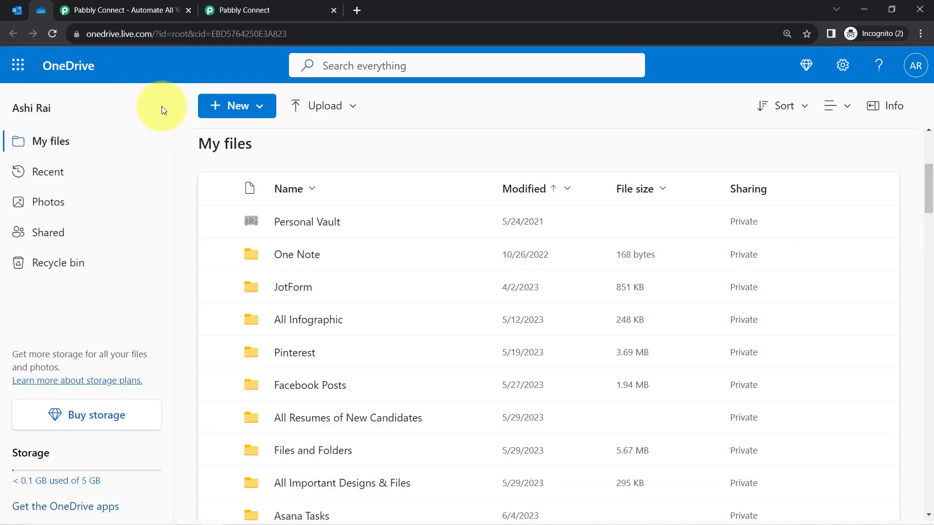
Create a new OneDrive folder named 'Attachment of Outlook' in My files.
click(219, 102)
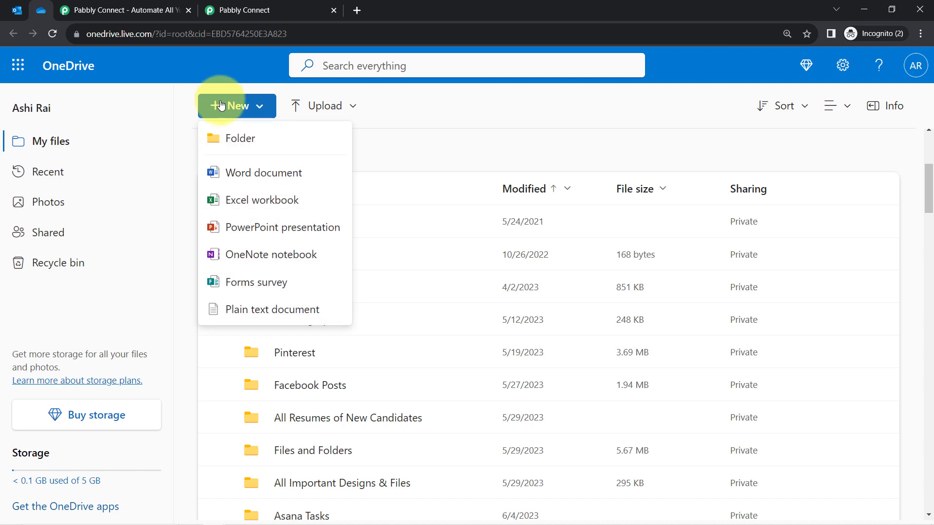
click(238, 137)
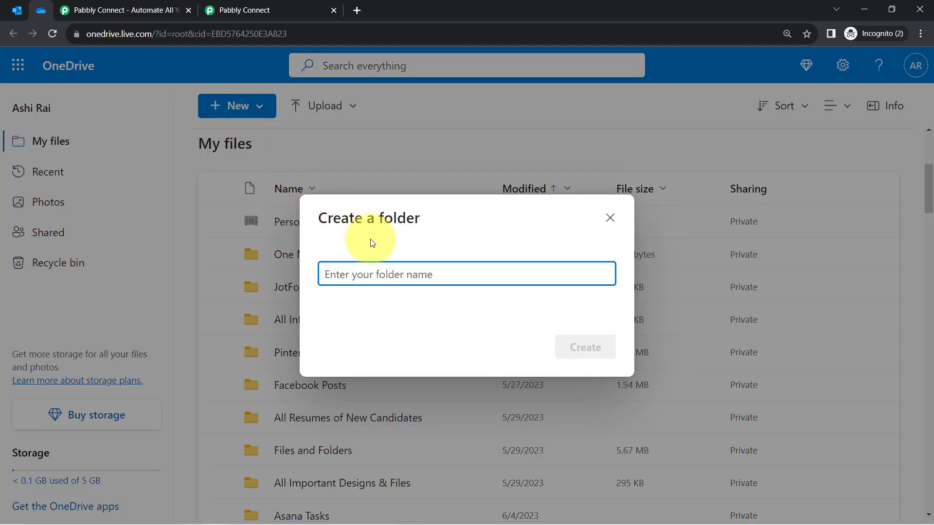
text(Atta)
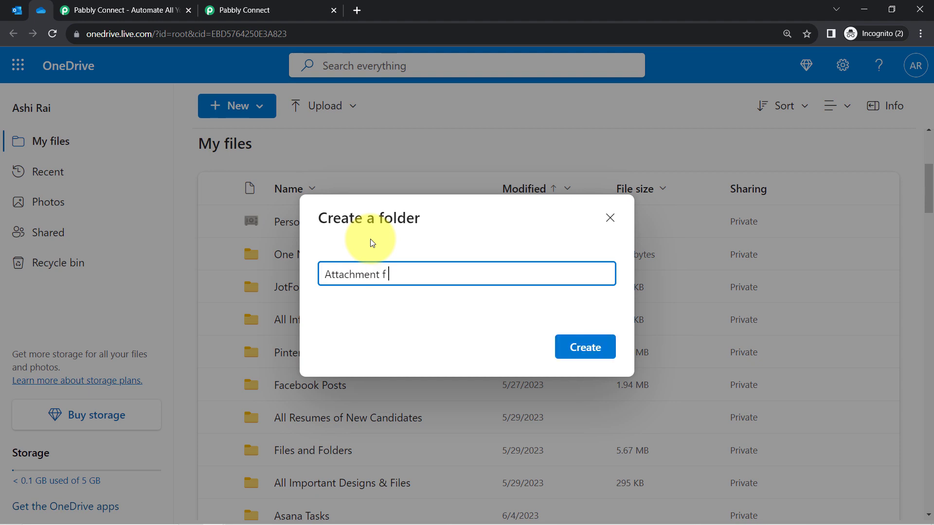
text(chment of Outl)
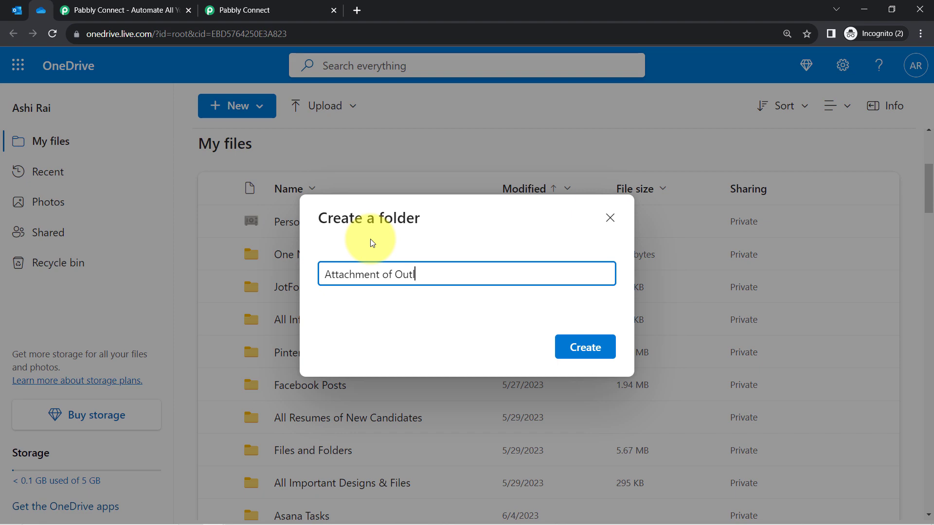
text(ook)
click(562, 347)
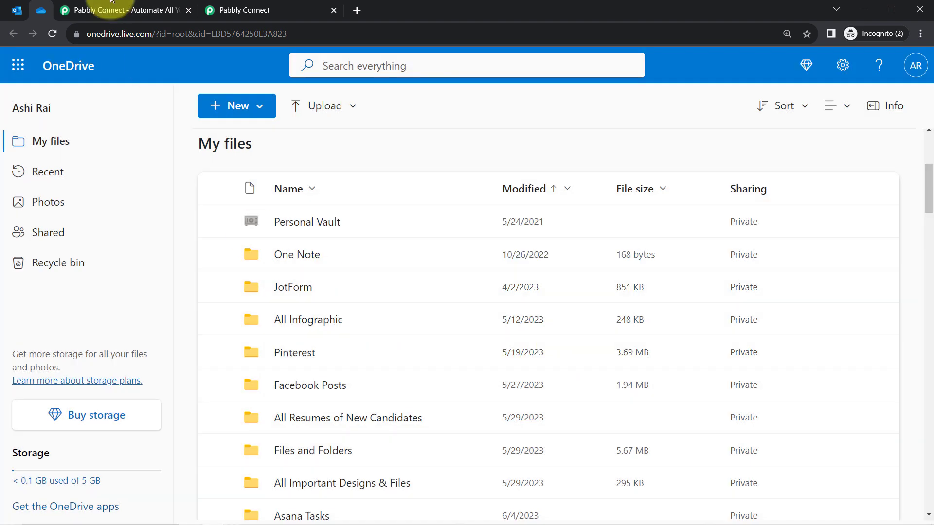
click(248, 4)
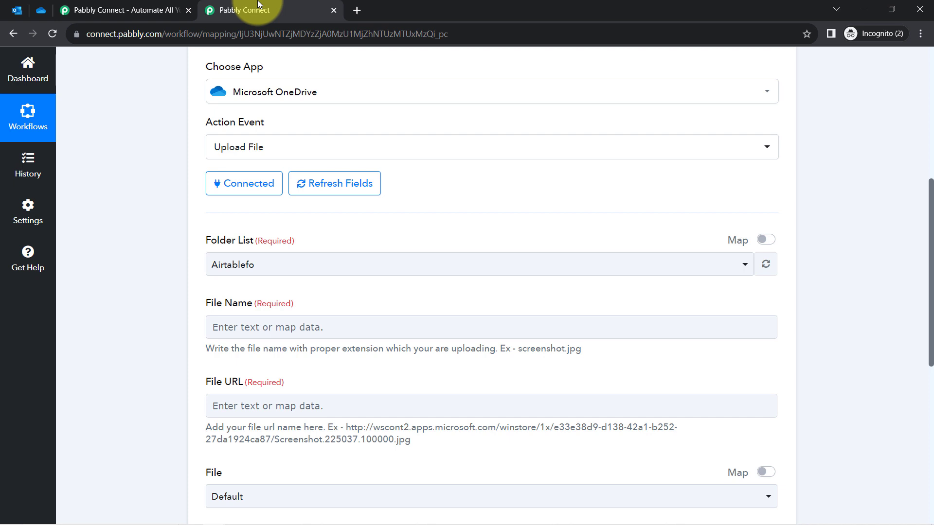
Refresh the Folder List and select 'Attachment of Outlook' as the upload folder.
click(253, 272)
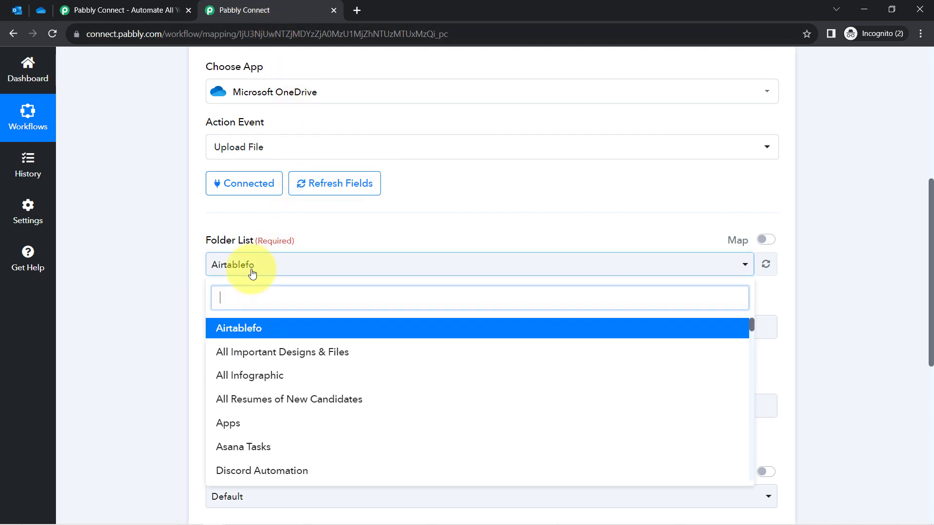
click(766, 267)
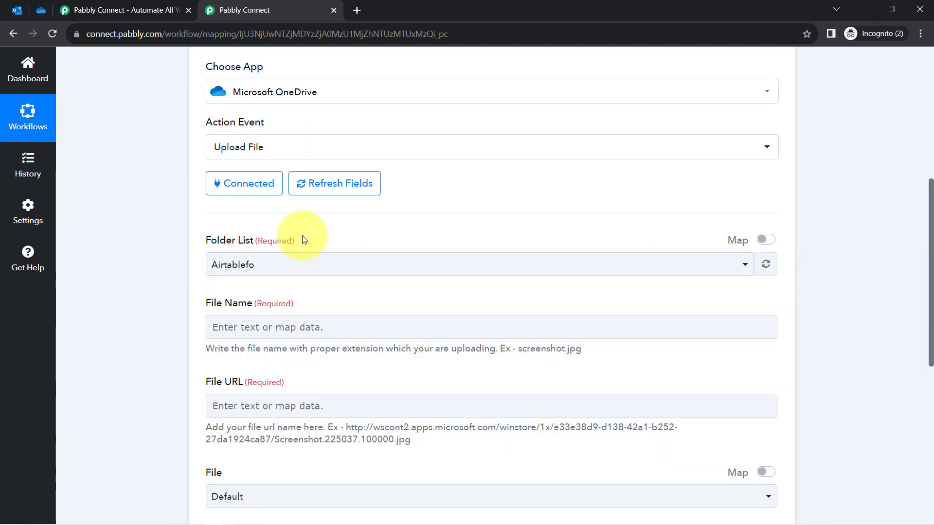
click(229, 265)
scroll(182, 282, down, 3)
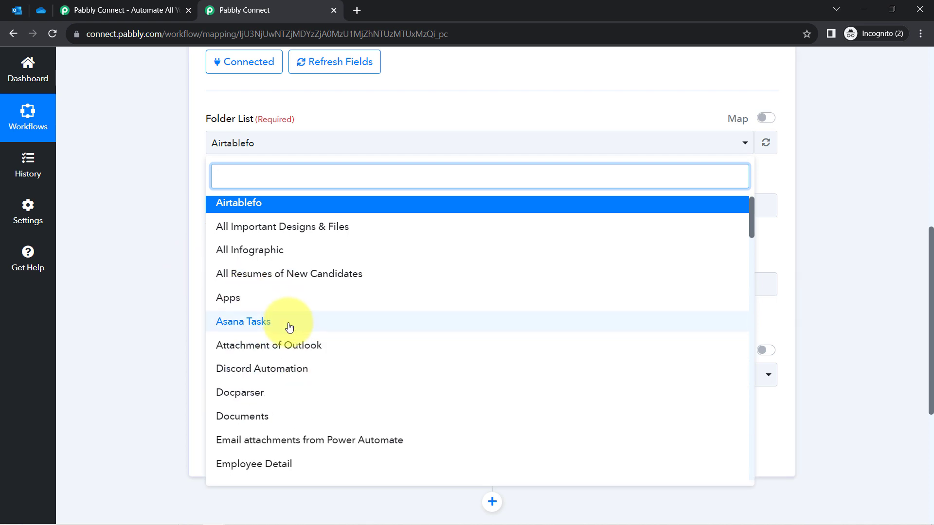
scroll(289, 316, down, 1)
click(315, 290)
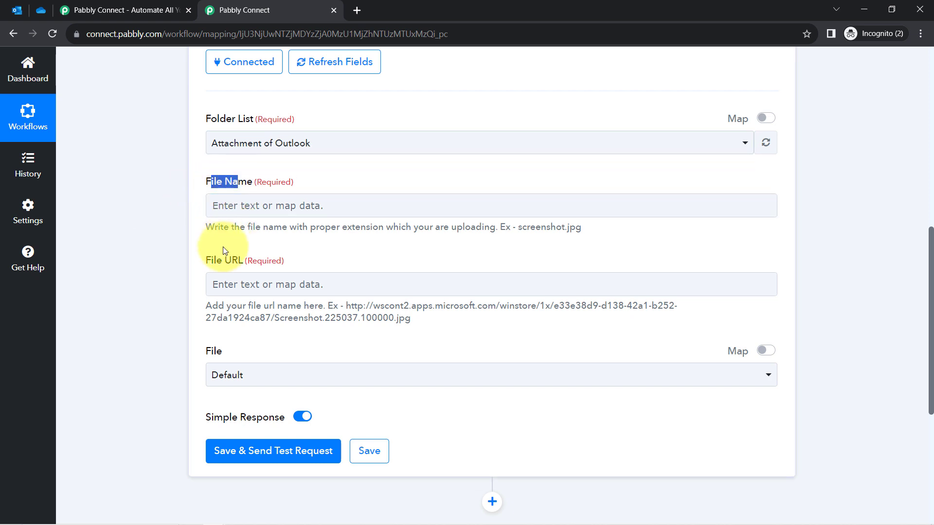
drag(212, 261, 240, 263)
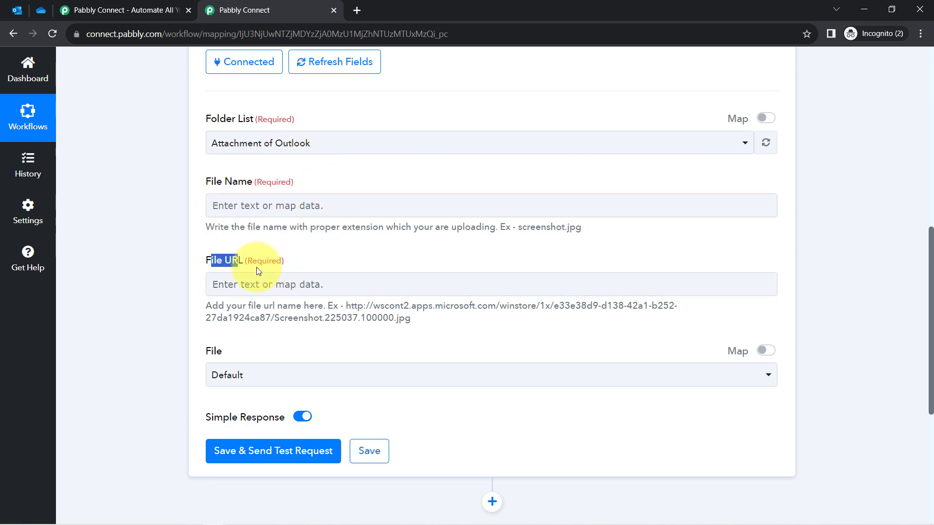
scroll(165, 263, up, 6)
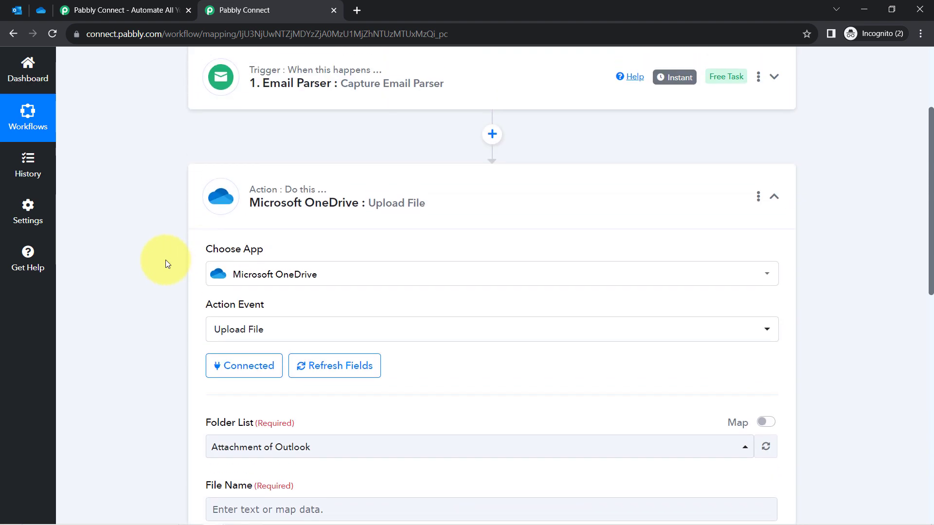
Map the Email Parser's Attachment Links 0 field into File URL via a 'link' search.
click(349, 76)
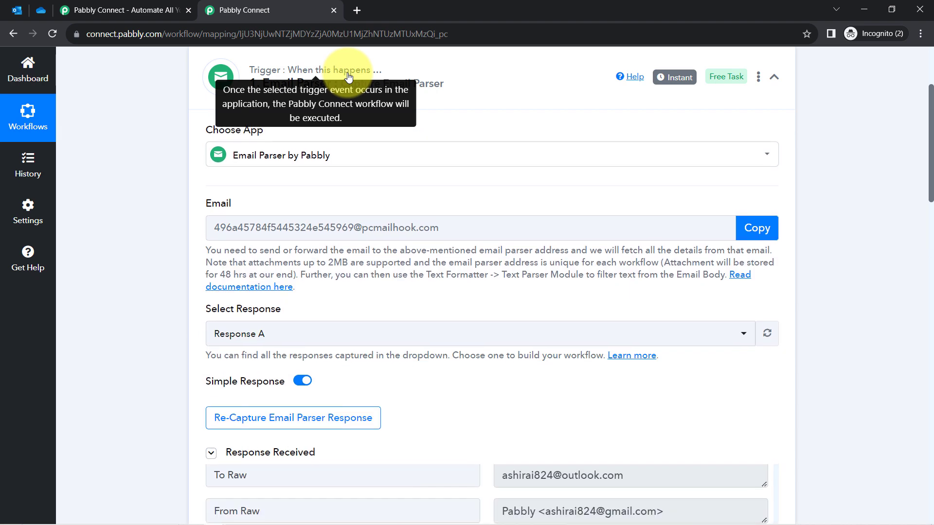
click(348, 75)
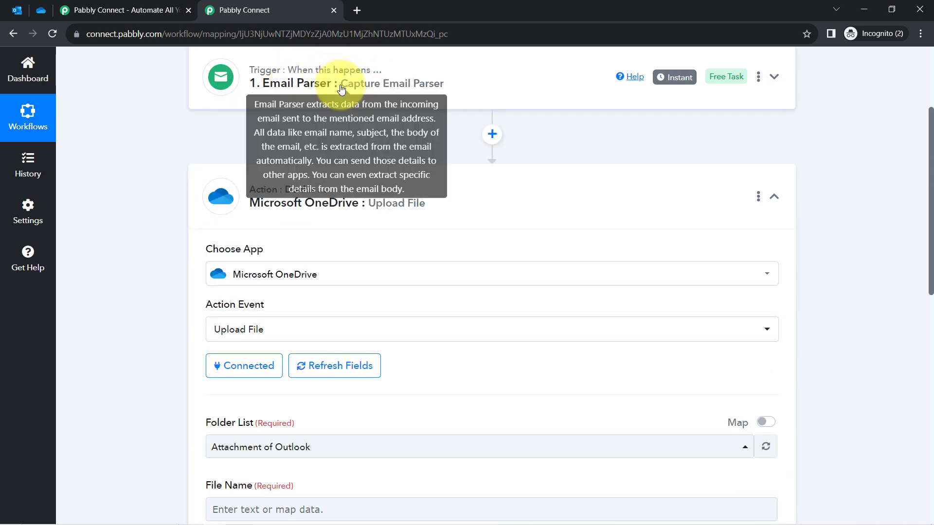
scroll(248, 225, down, 7)
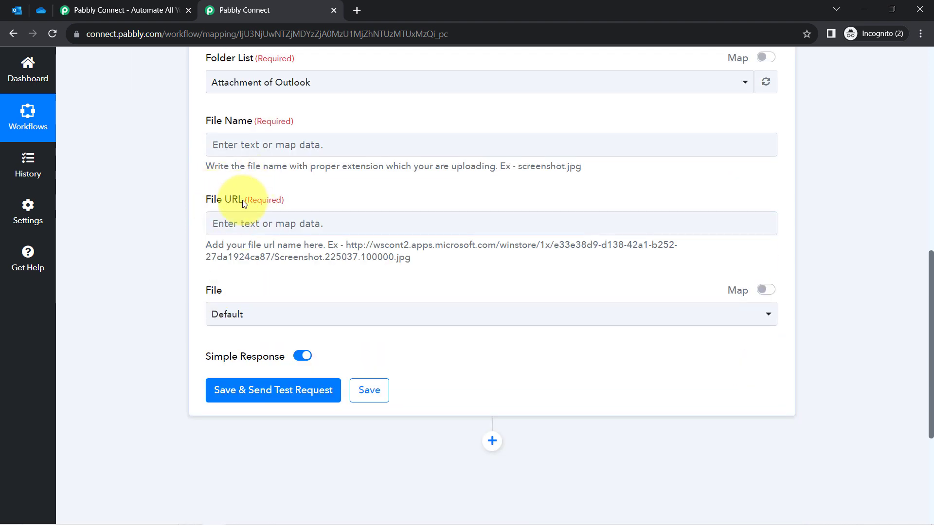
click(251, 143)
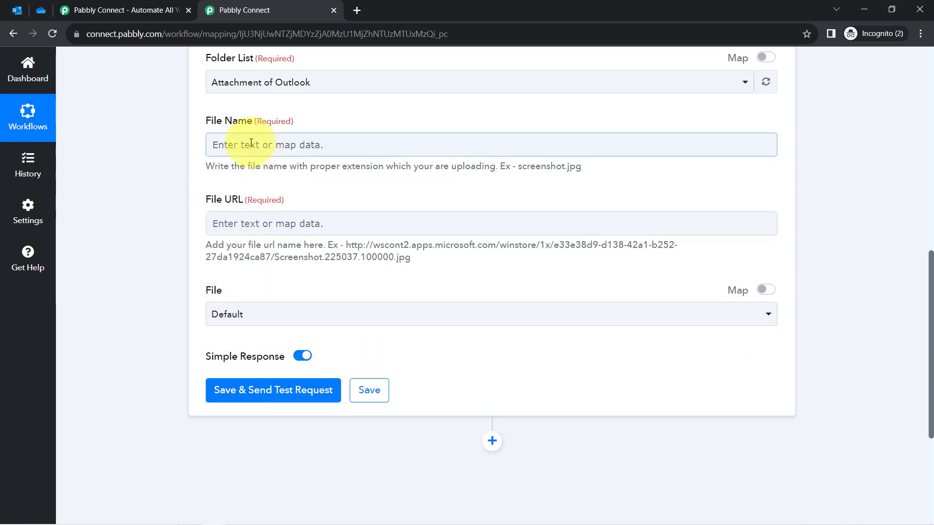
click(233, 222)
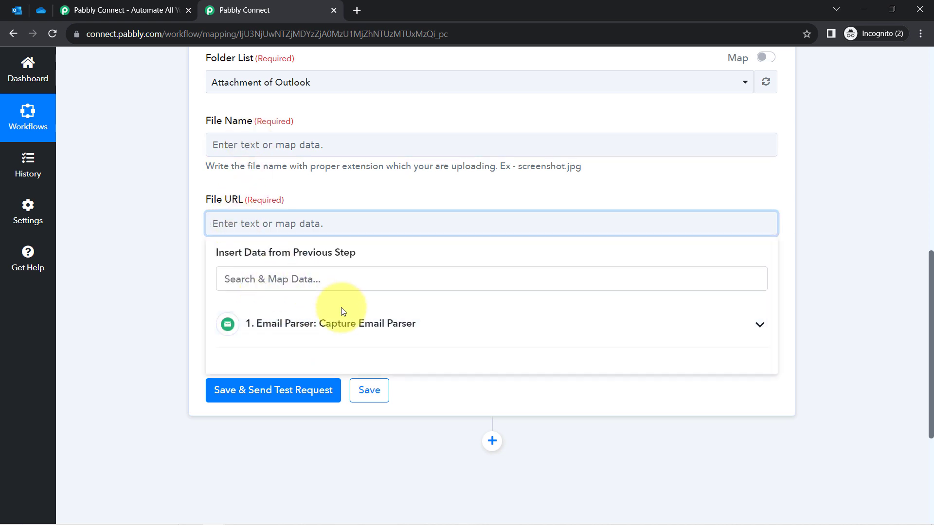
click(308, 321)
click(309, 321)
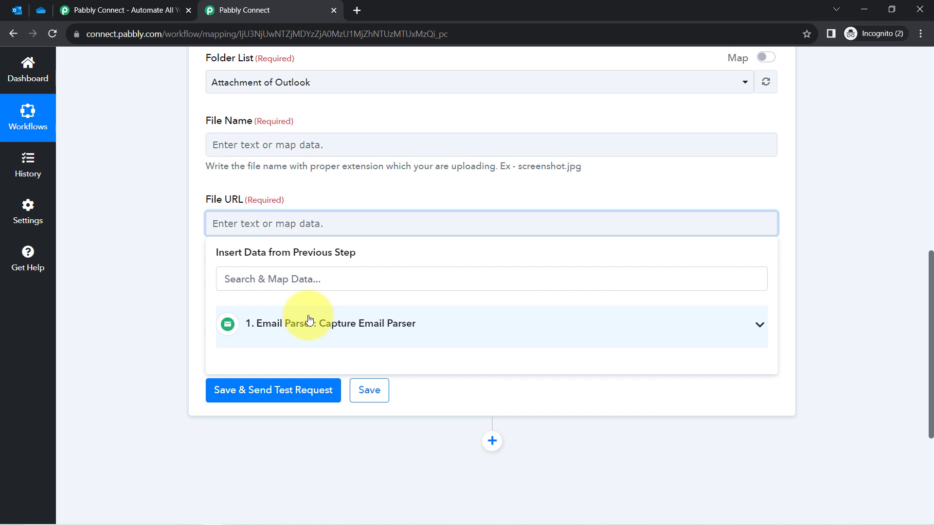
click(245, 284)
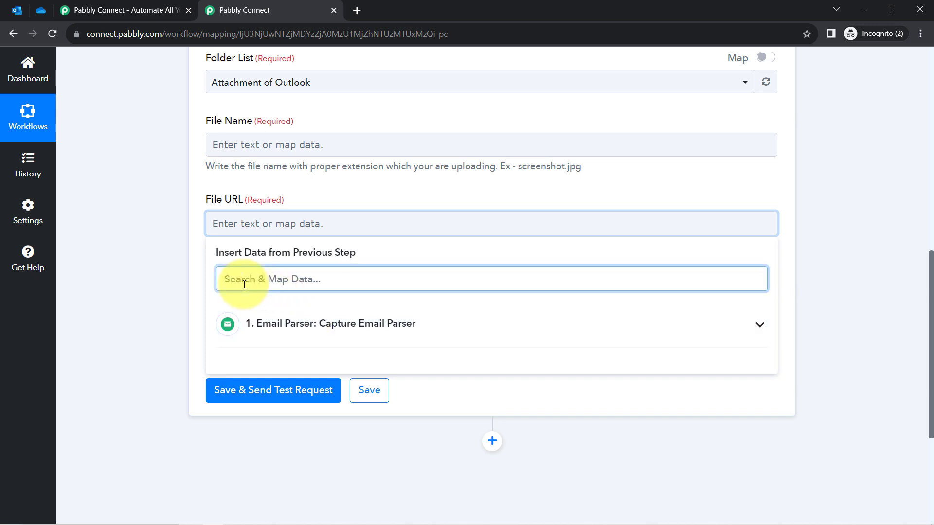
text(link)
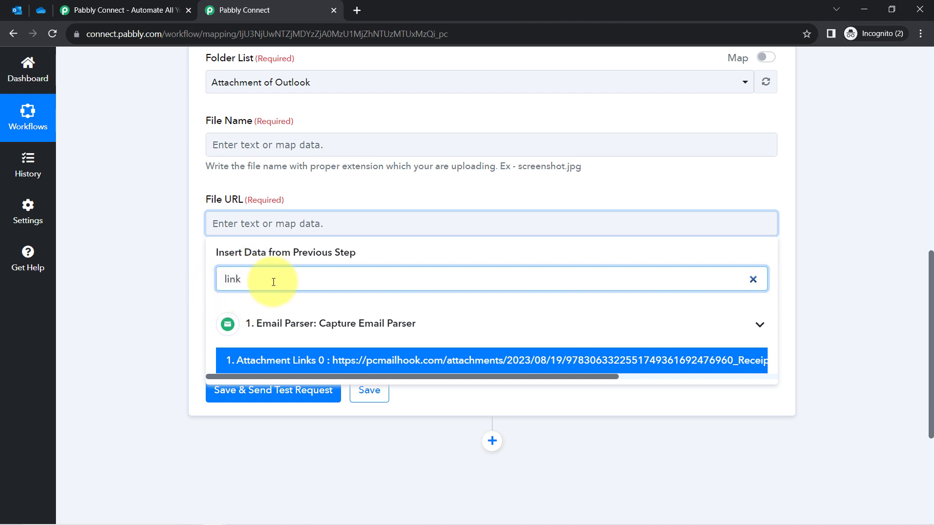
click(256, 362)
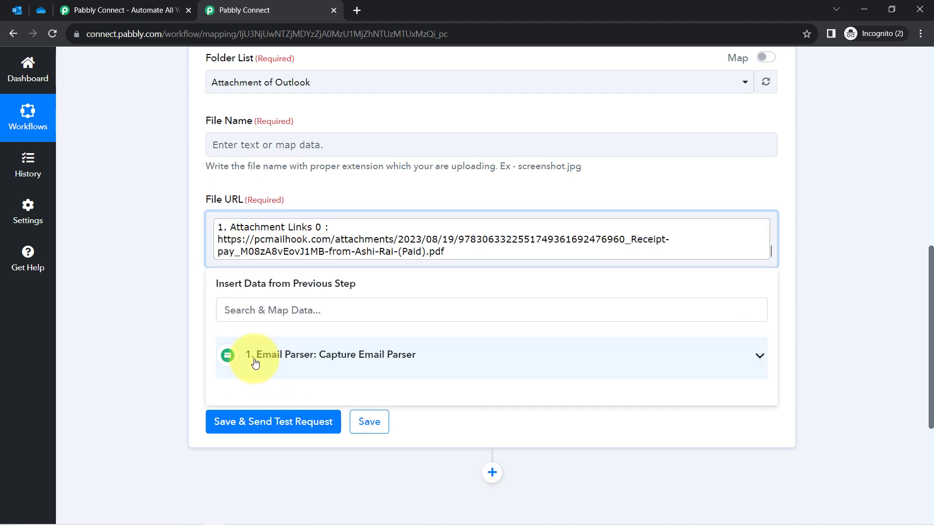
drag(226, 197, 244, 190)
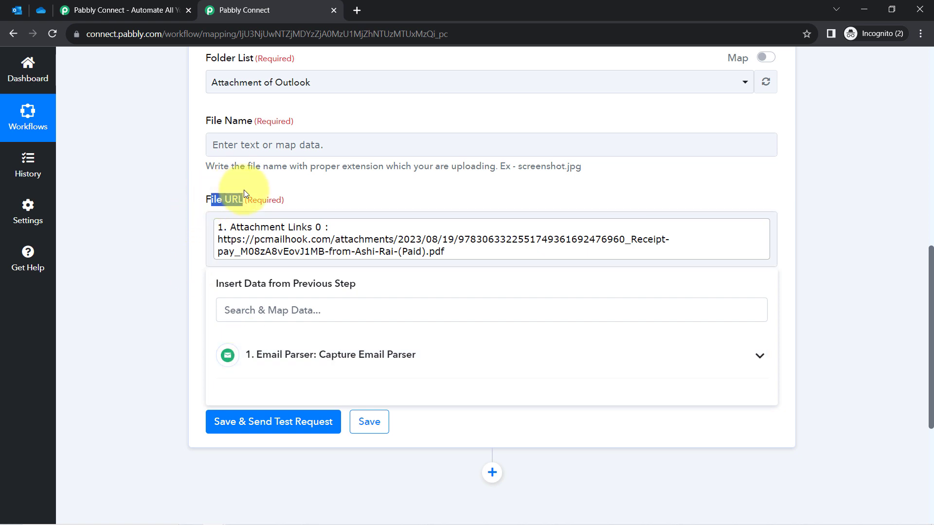
click(171, 248)
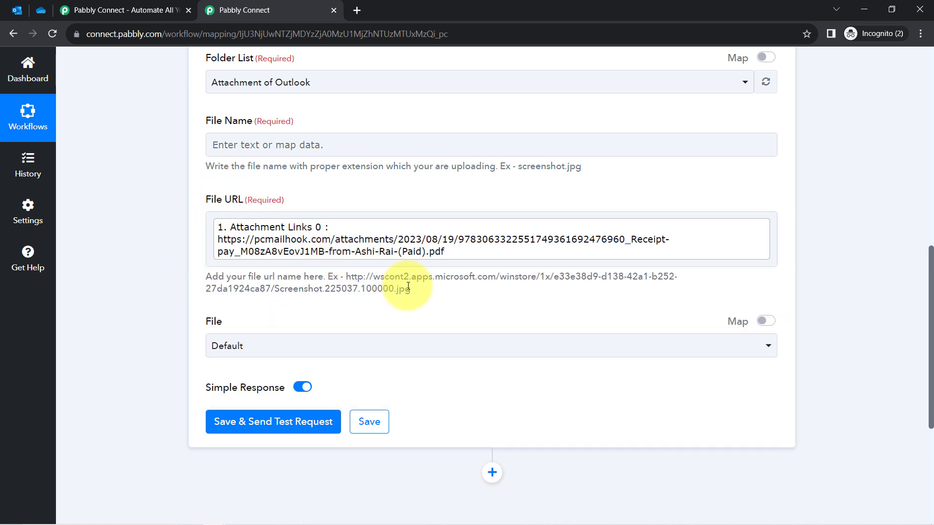
Read the File Name hint about including a file extension such as jpg.
drag(413, 289, 391, 289)
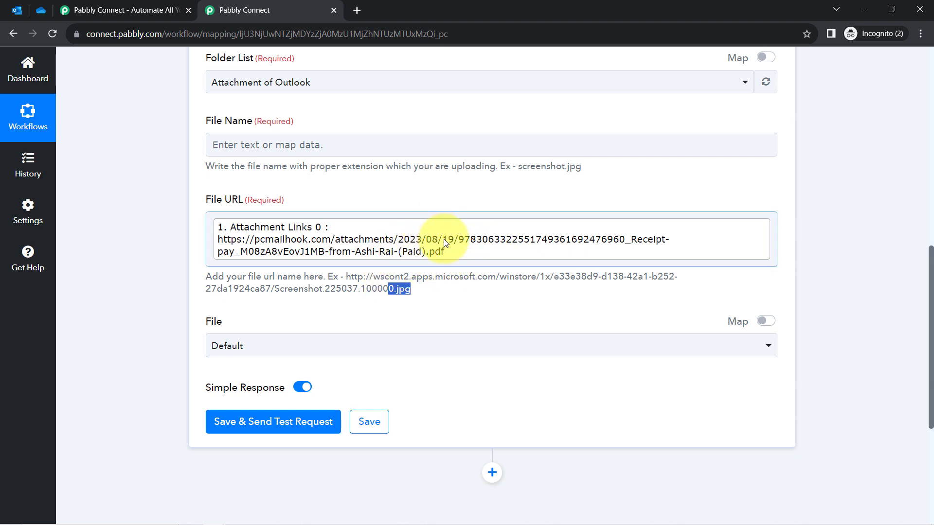
click(168, 256)
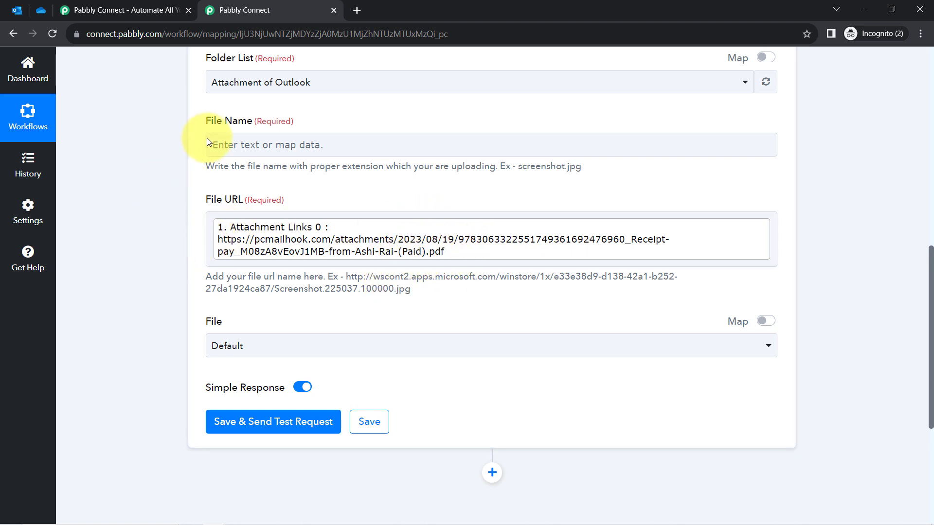
drag(231, 168, 471, 167)
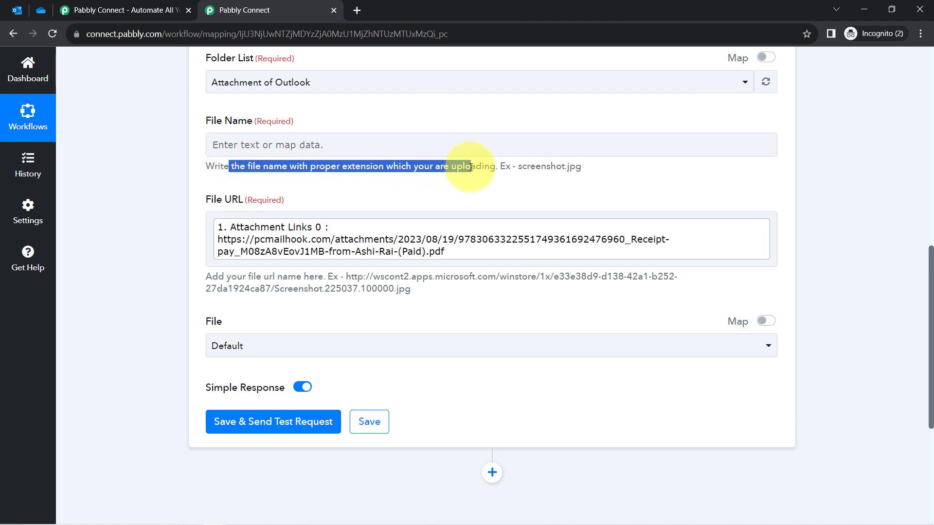
drag(585, 167, 566, 168)
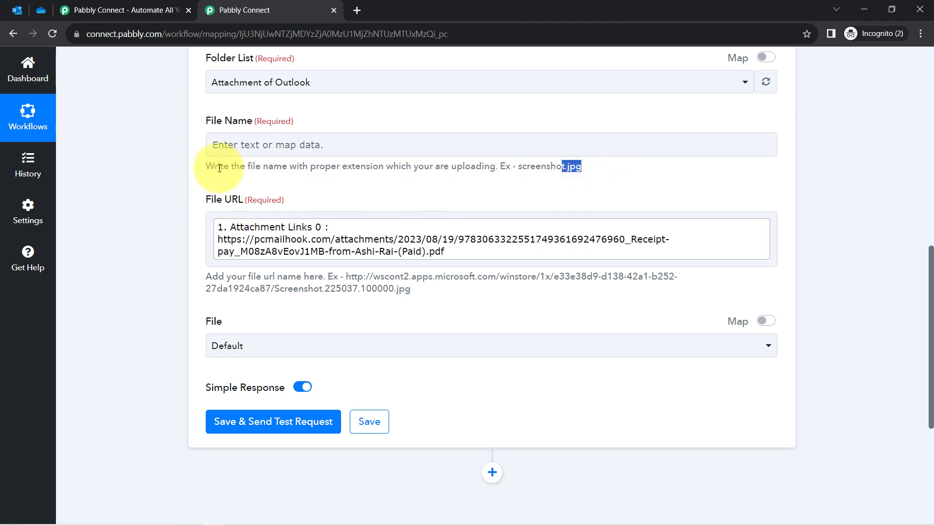
Set File Name to the Email Parser's From 0 Display field followed by '.pdf'.
click(266, 146)
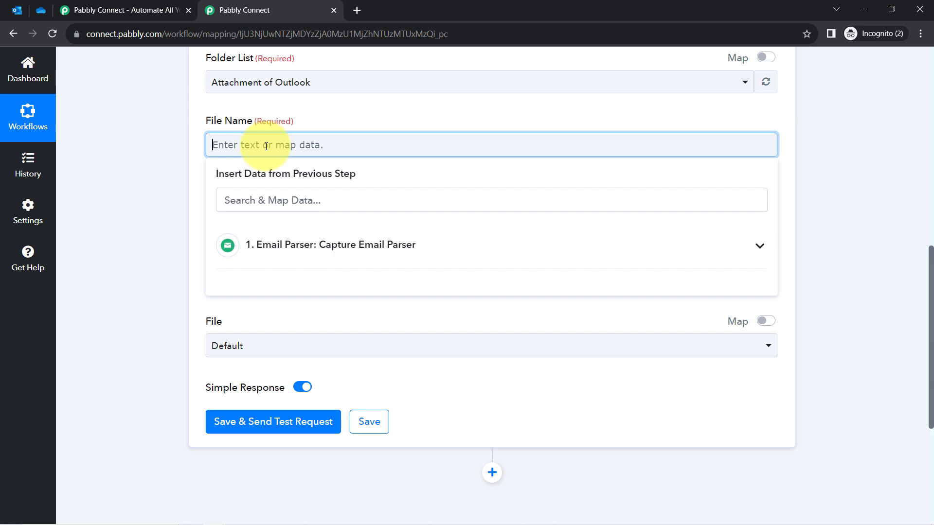
text(mpdf)
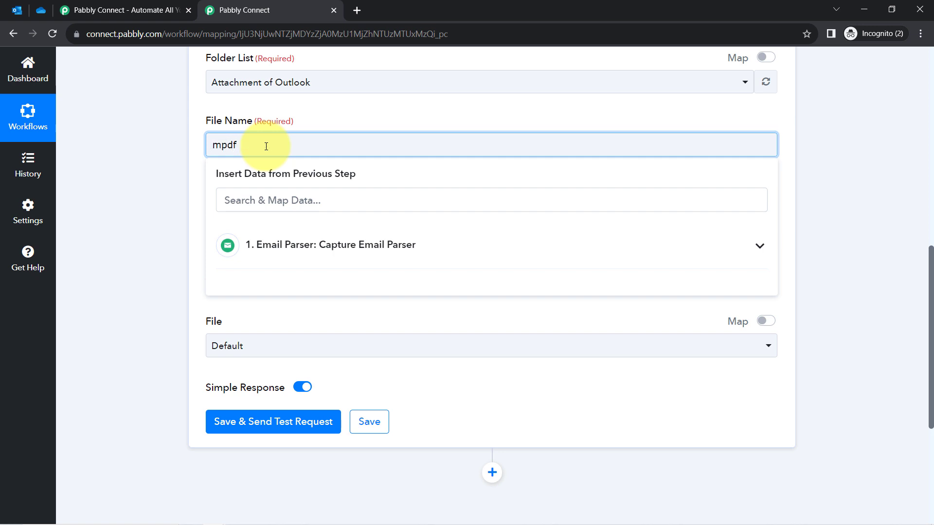
key(BackSpace)
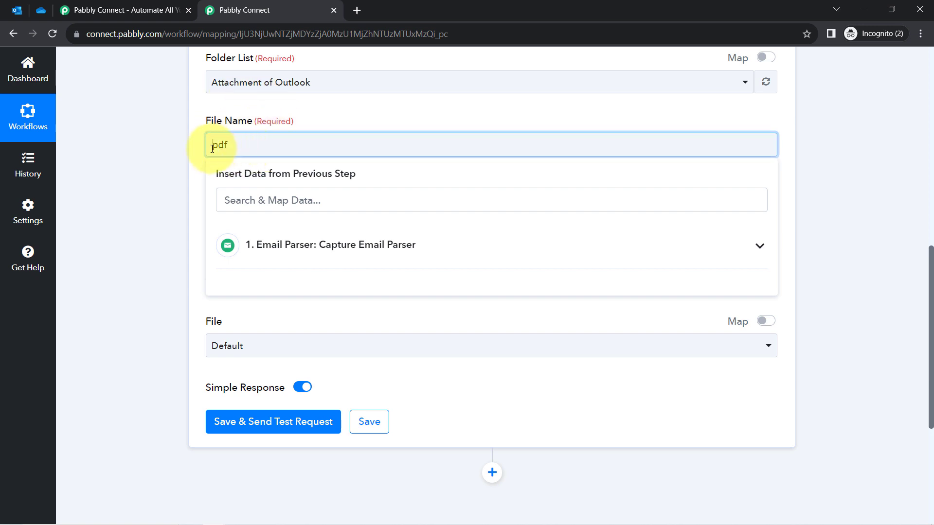
click(249, 244)
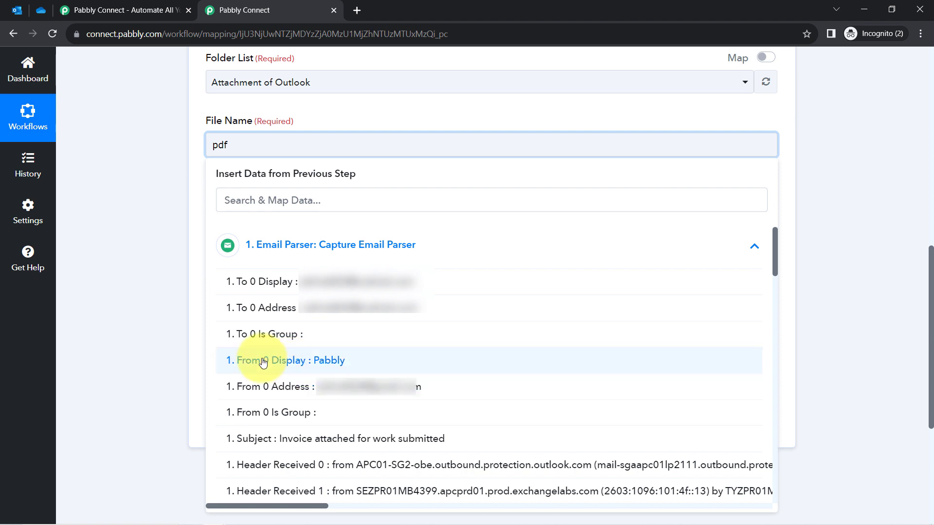
click(310, 361)
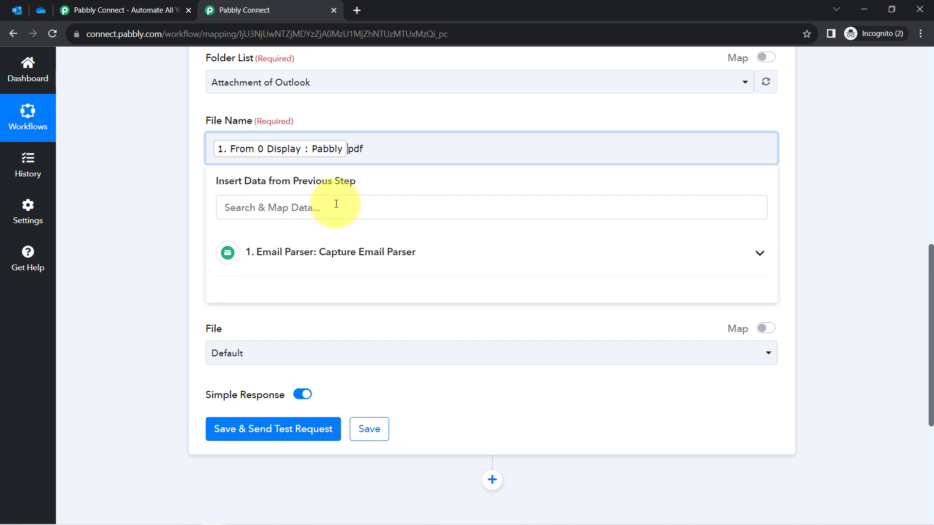
text(.)
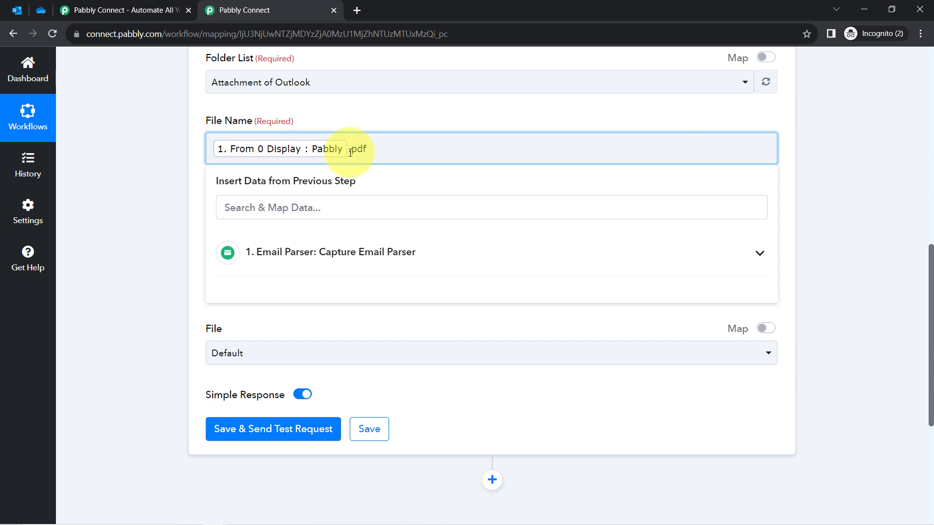
click(155, 208)
scroll(159, 281, down, 3)
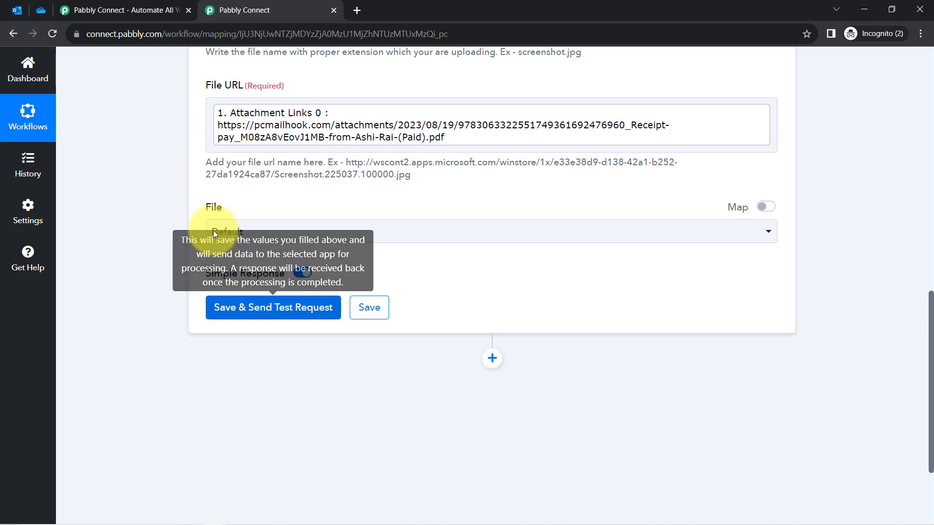
Save and test the upload step, getting a 202 response, then view OneDrive files.
click(237, 319)
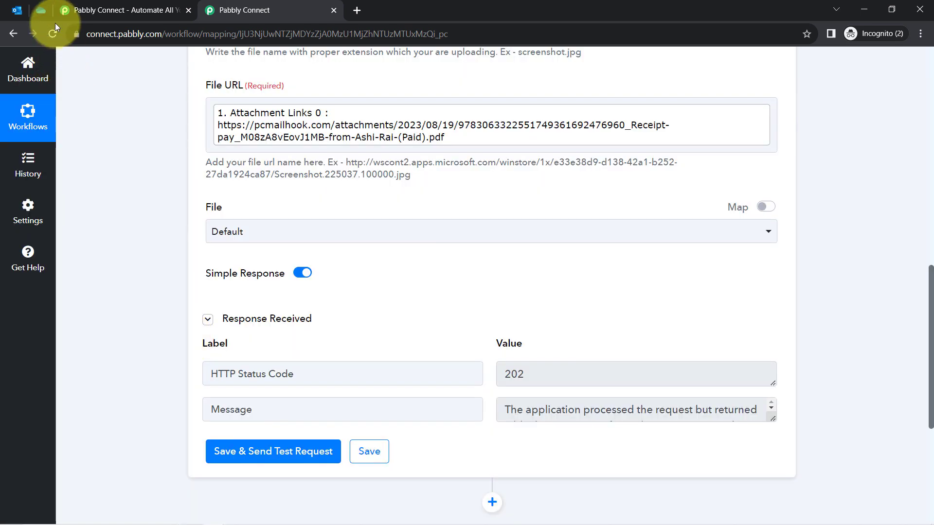
click(41, 10)
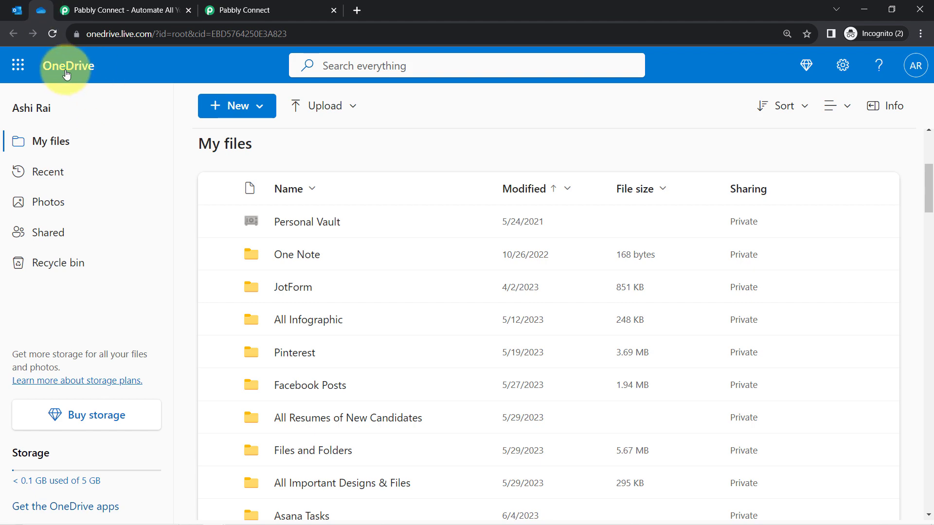
Open the Attachment of Outlook folder and view the uploaded Pabbly.pdf.
scroll(370, 408, down, 6)
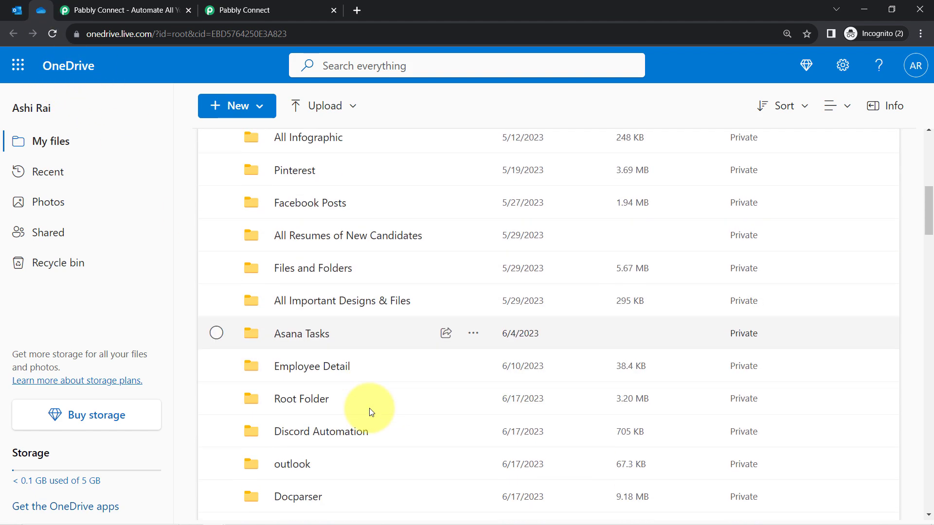
scroll(369, 408, down, 11)
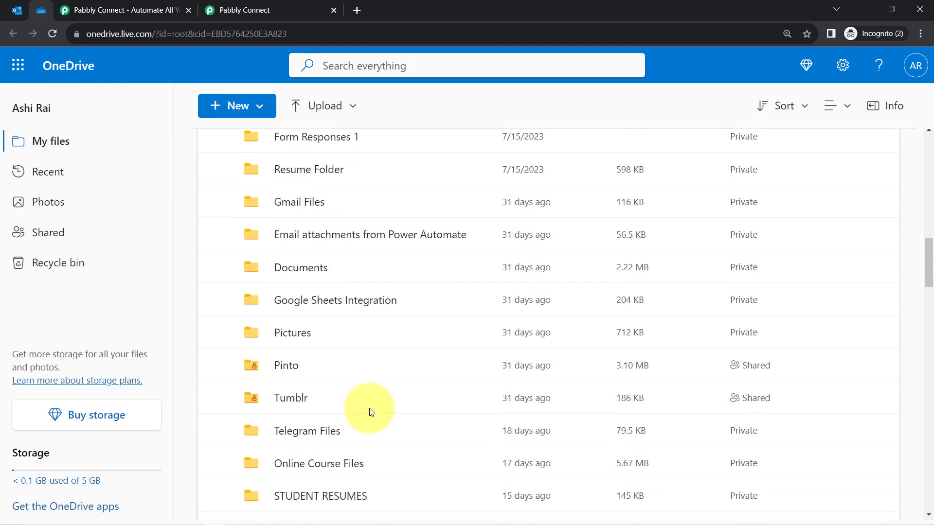
scroll(369, 408, down, 1)
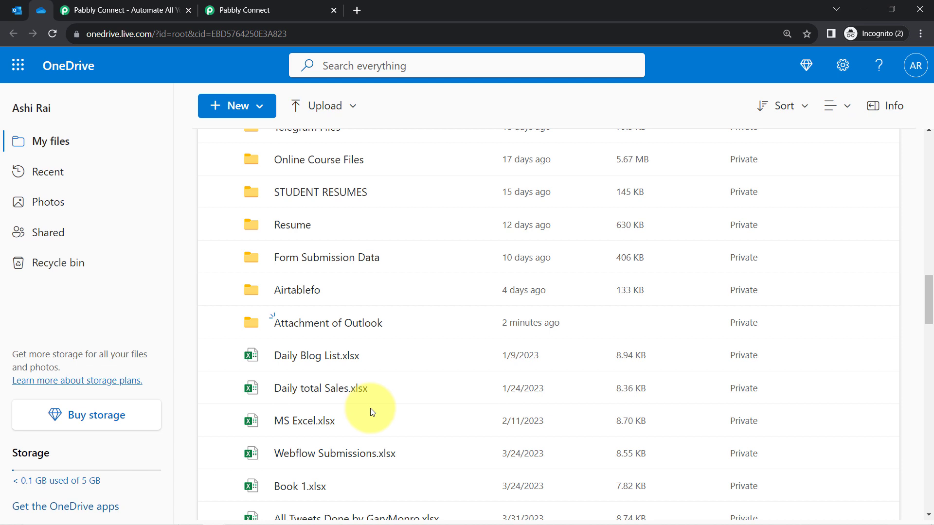
click(332, 324)
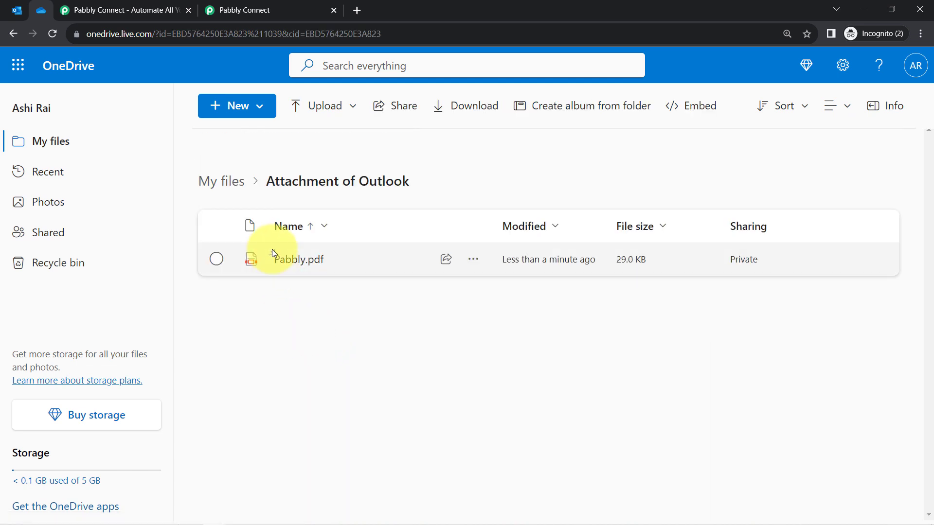
click(296, 260)
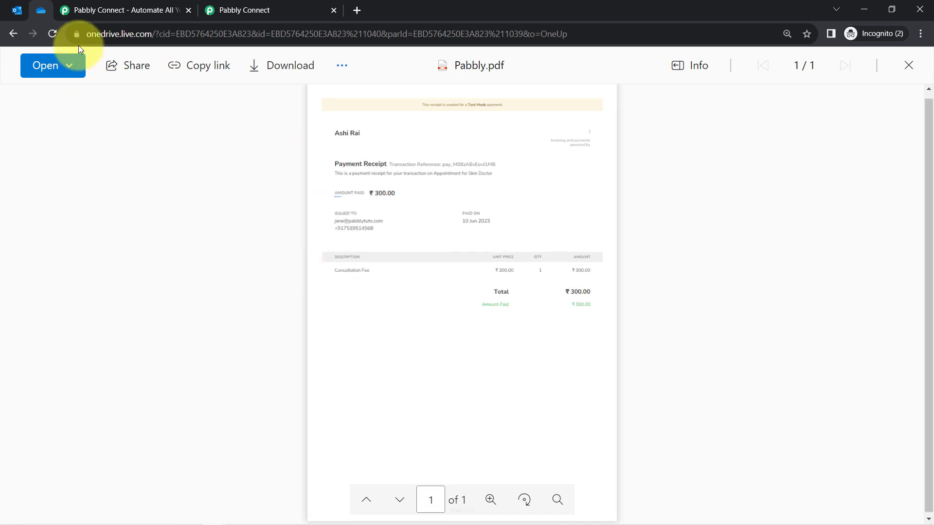
Compare the uploaded PDF with the original Outlook invoice email, then return to Pabbly Connect.
double_click(101, 34)
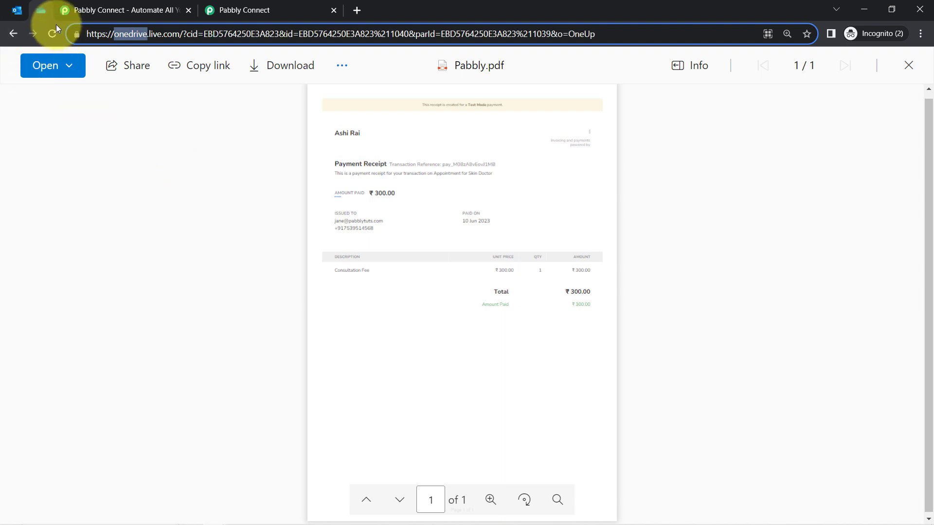
click(10, 10)
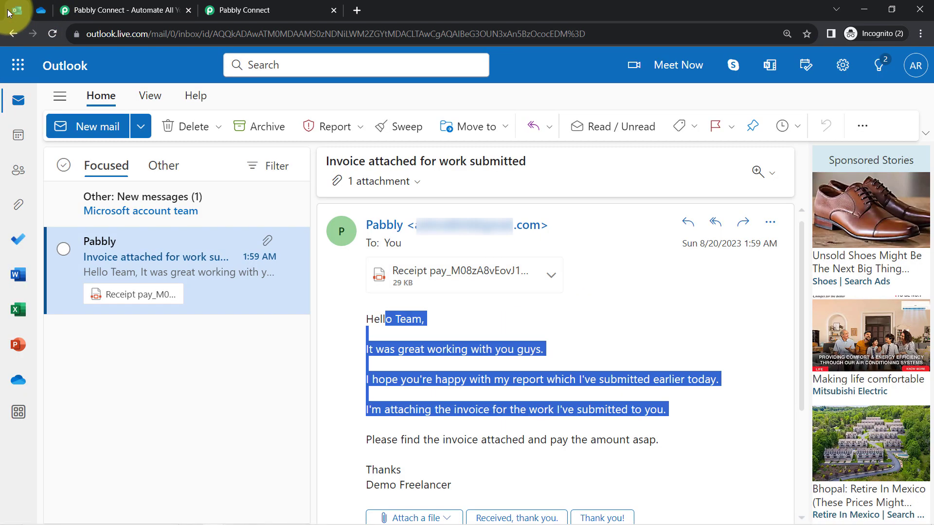
click(39, 8)
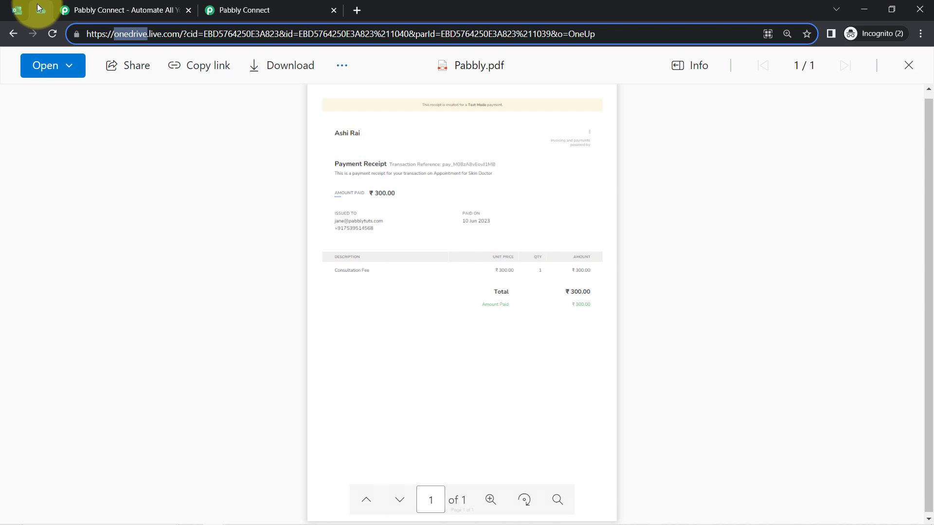
click(239, 4)
scroll(155, 259, up, 12)
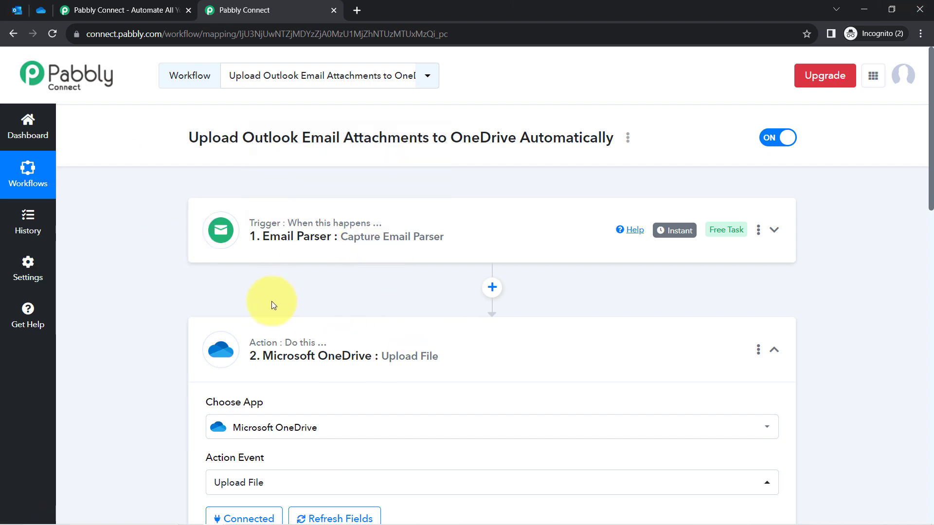
Collapse the Microsoft OneDrive Upload File action card.
click(272, 347)
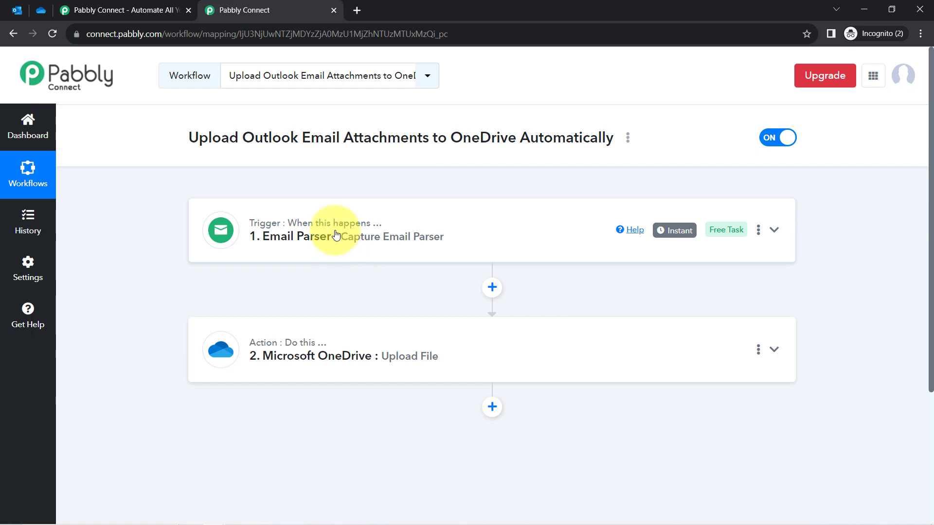
mouse_move(365, 220)
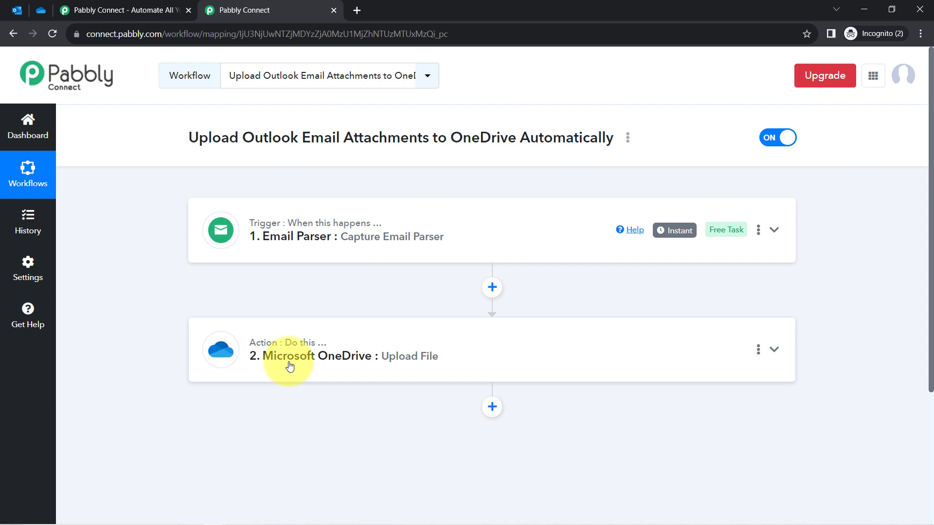
mouse_move(299, 351)
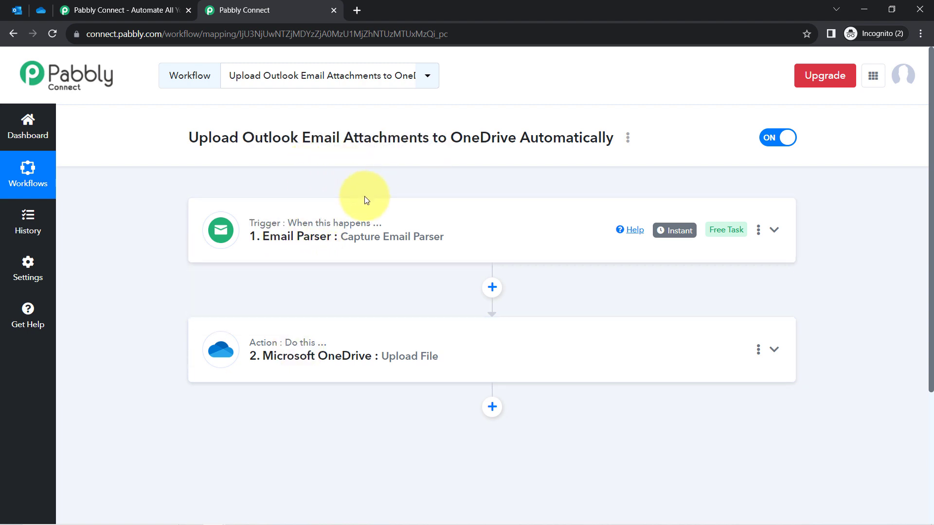
Insert a Filter by Pabbly step right after the Email Parser trigger.
click(492, 288)
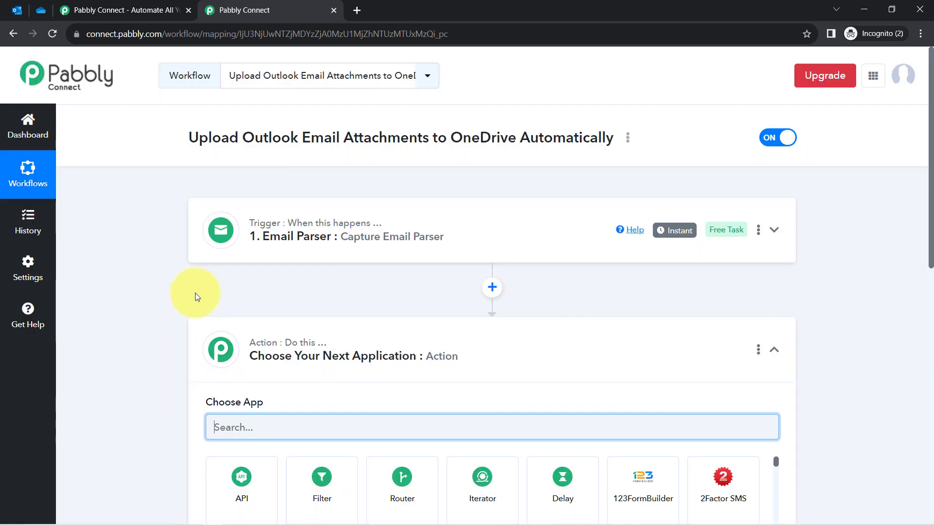
scroll(197, 294, down, 4)
click(325, 305)
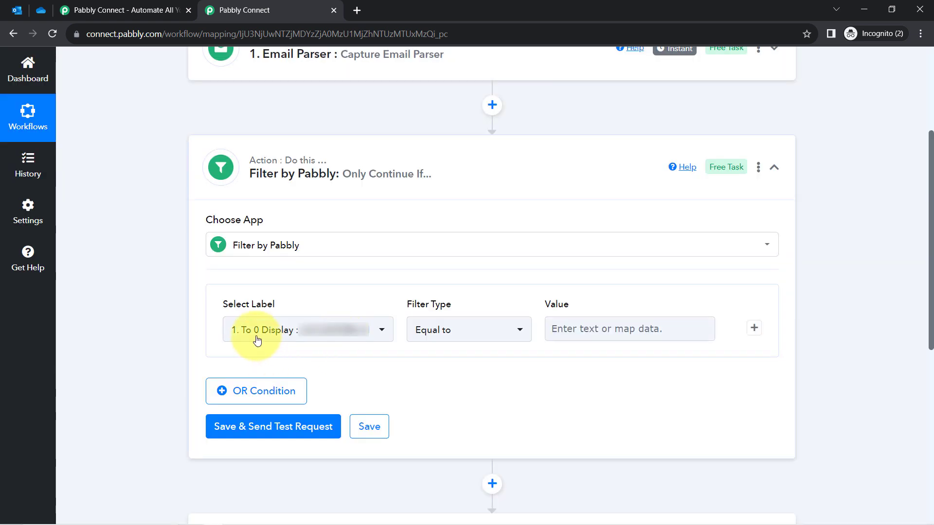
Try a From 0 Address Equal to condition, then clear the sample address value.
click(313, 335)
click(324, 339)
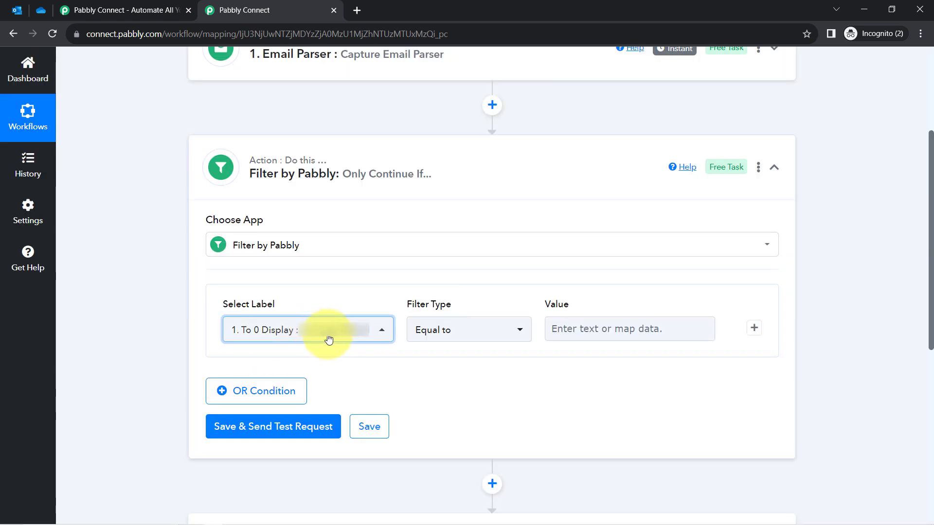
click(329, 340)
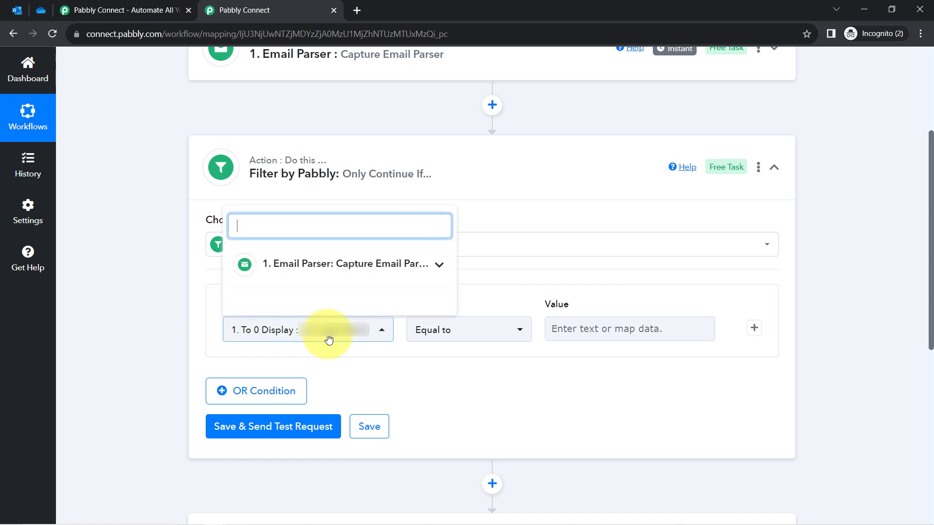
click(322, 264)
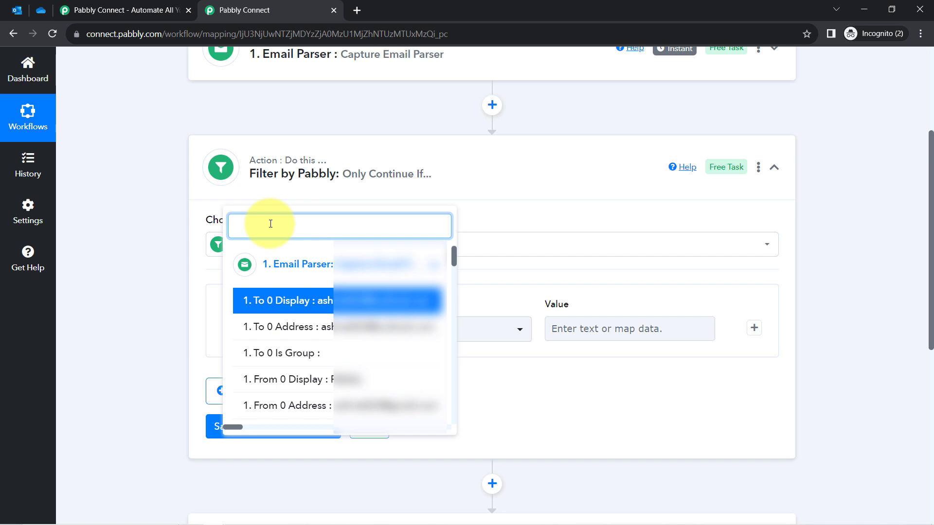
text(fro)
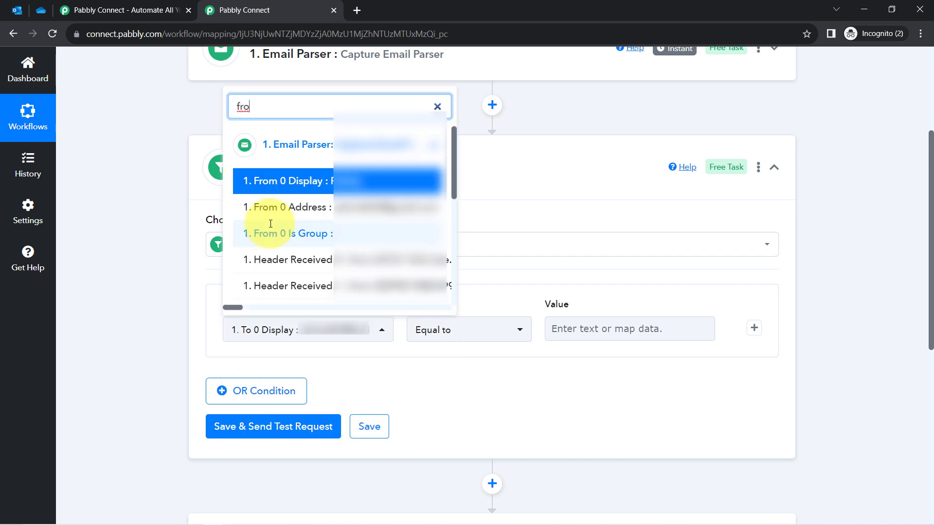
click(271, 208)
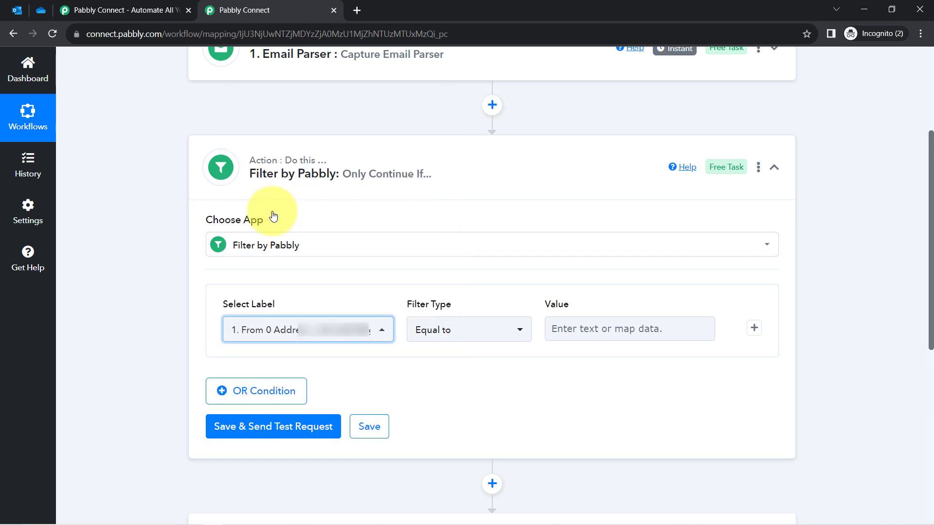
click(436, 333)
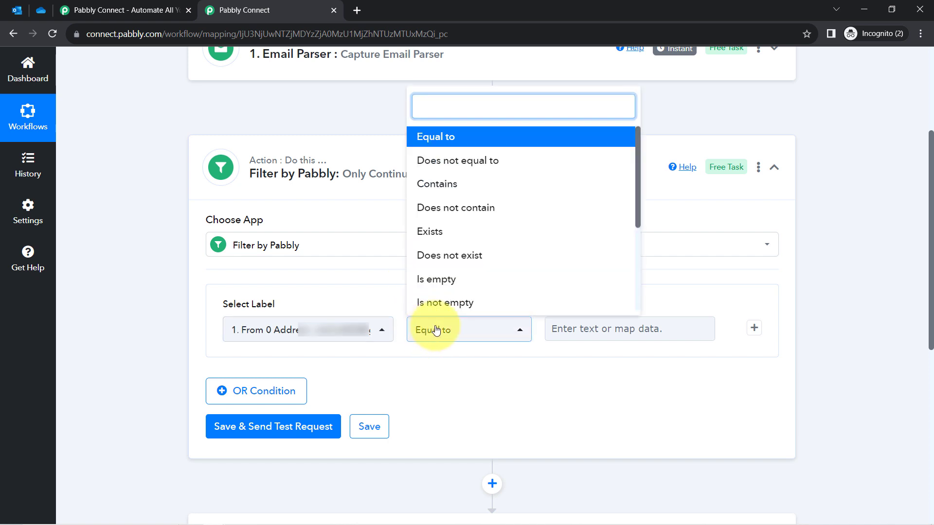
click(501, 328)
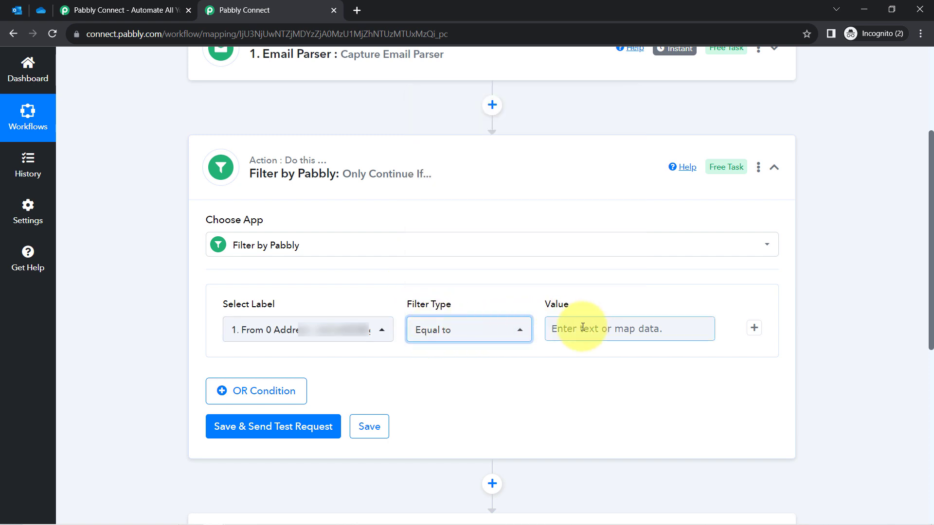
click(564, 331)
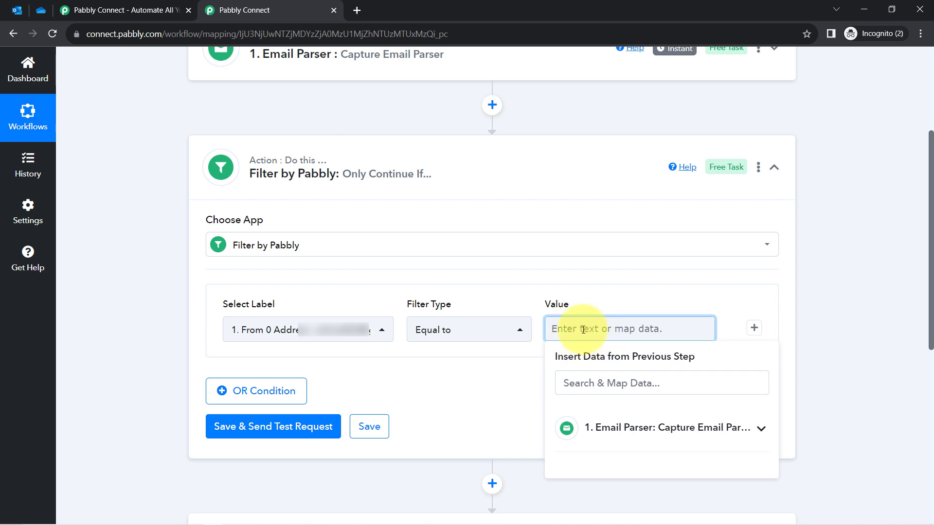
text(xyz)
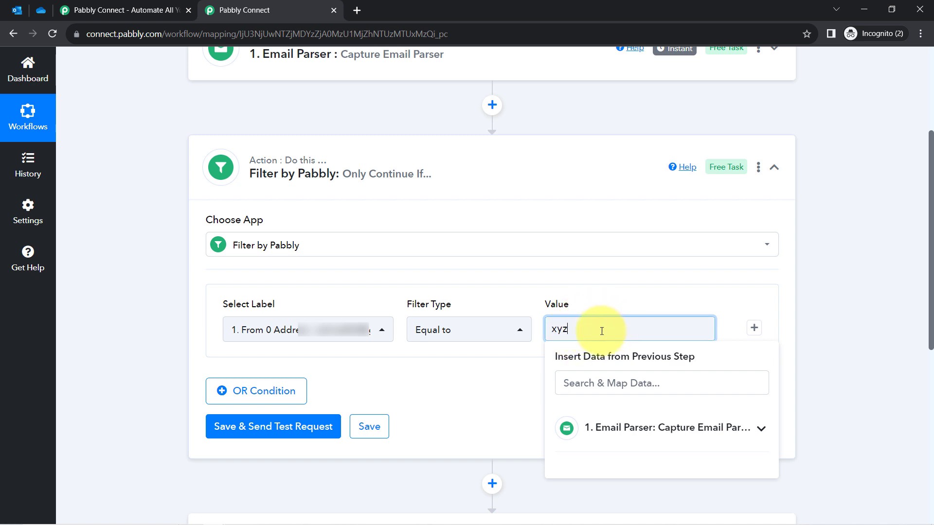
text(@gmail.co)
key(ctrl+a)
key(BackSpace)
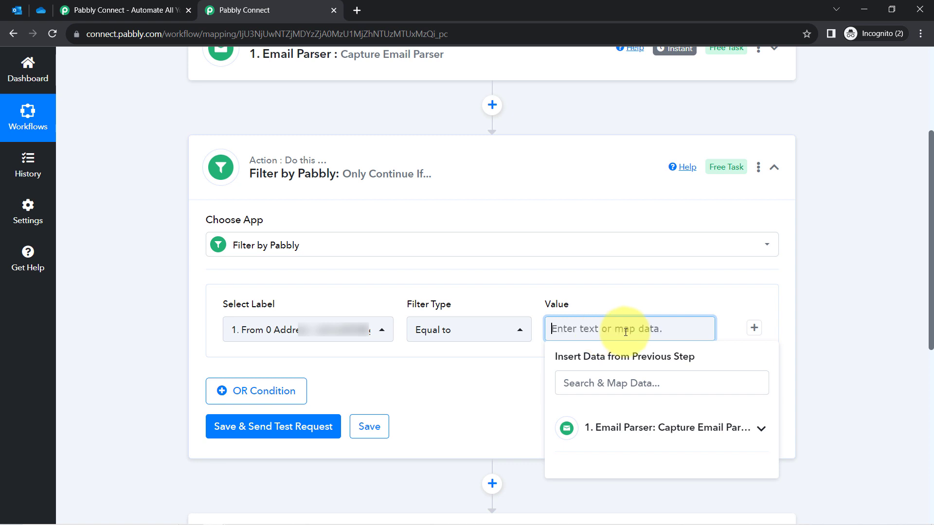
Set the condition to Subject Contains invoice and add an OR condition.
click(313, 340)
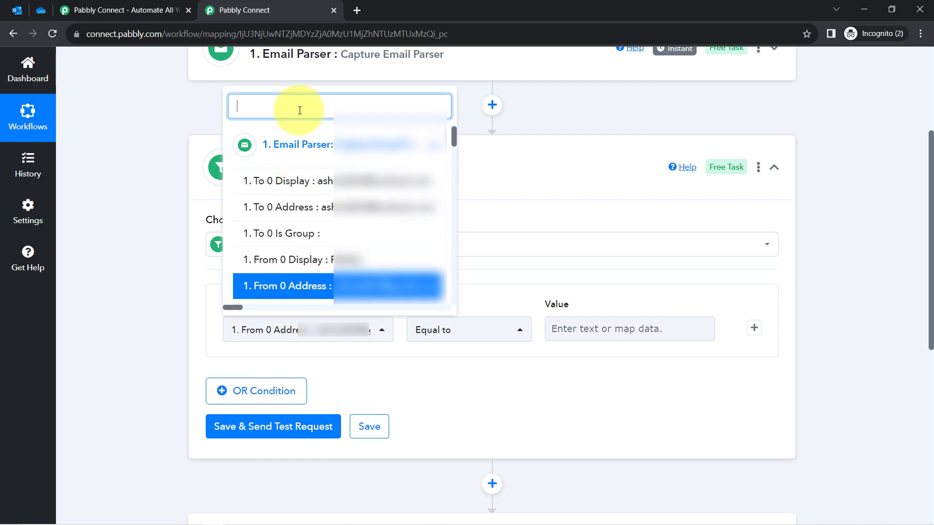
text(subj)
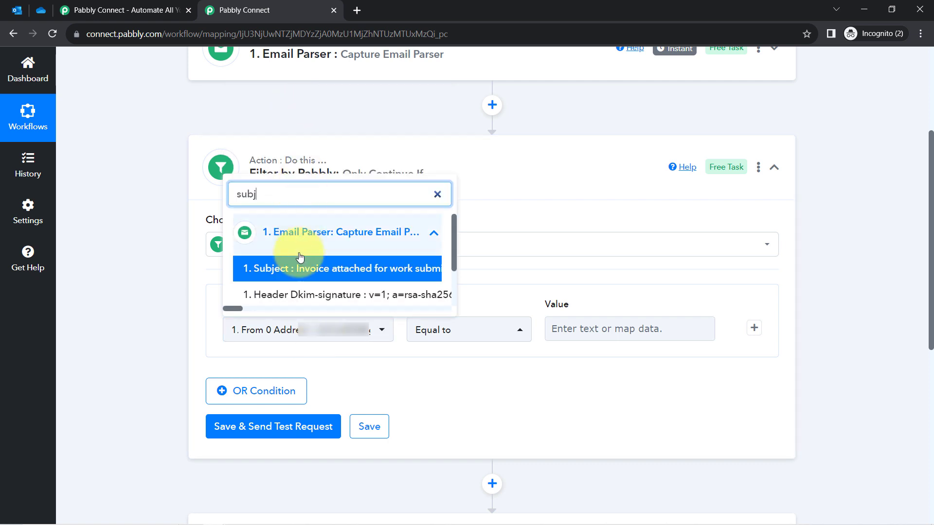
click(300, 259)
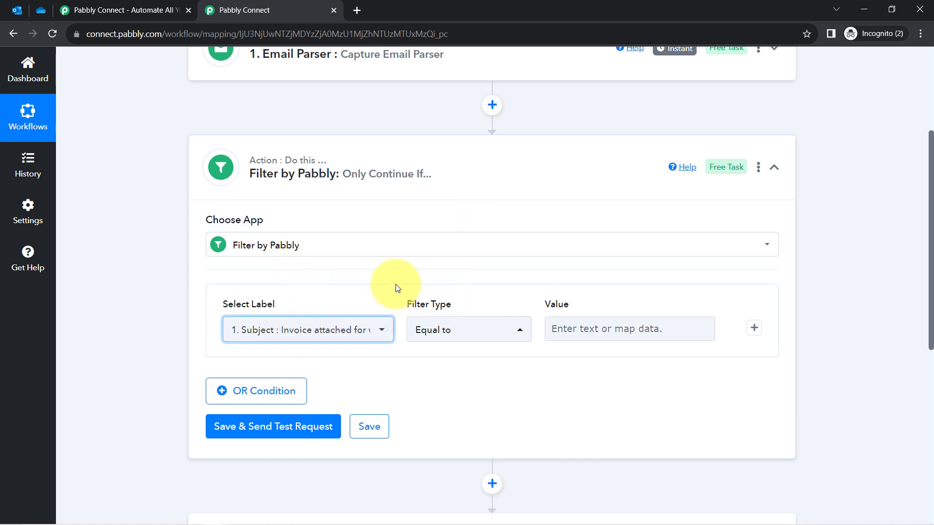
click(424, 332)
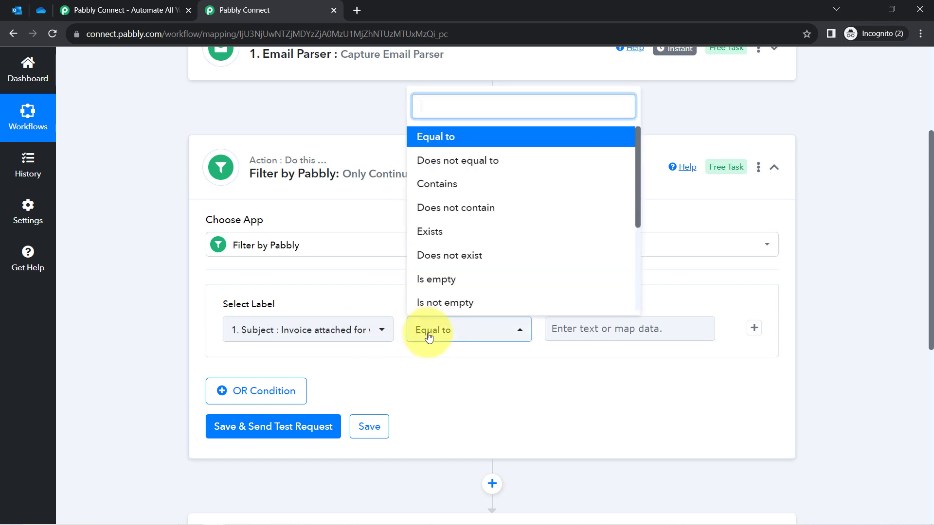
click(431, 184)
click(575, 328)
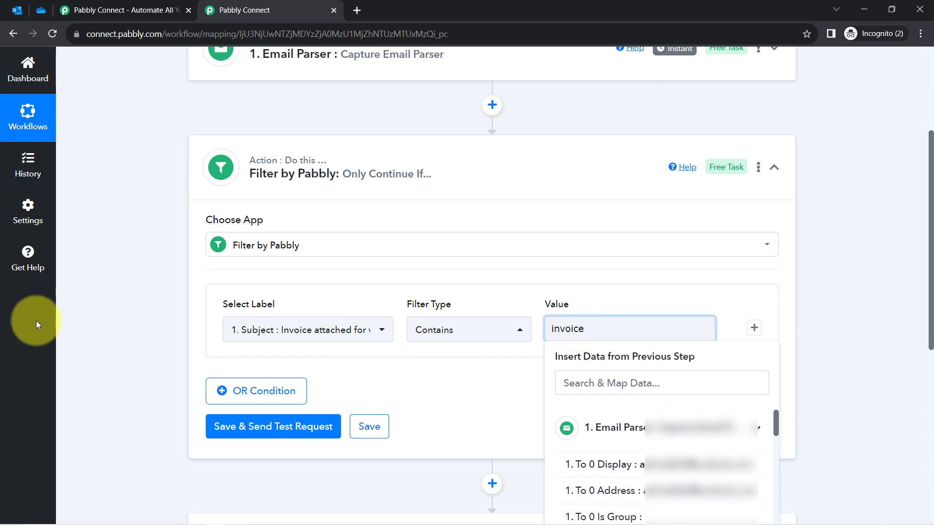
click(240, 395)
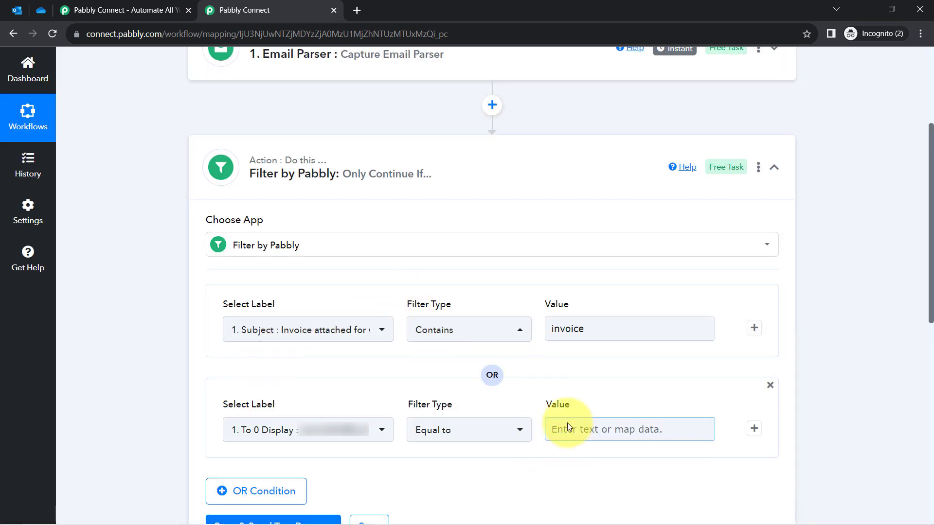
Set the OR row to check the trigger's 1. Subject Contains receipt.
click(567, 424)
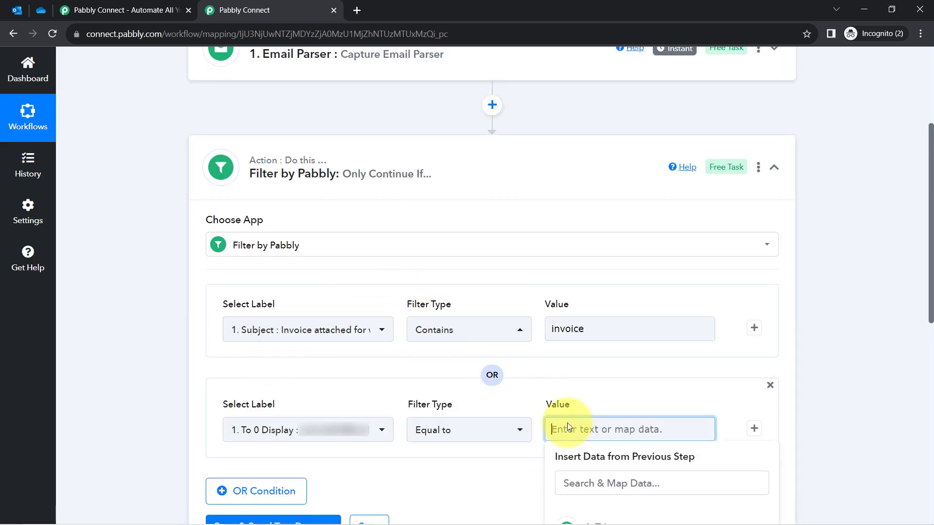
text(receipt)
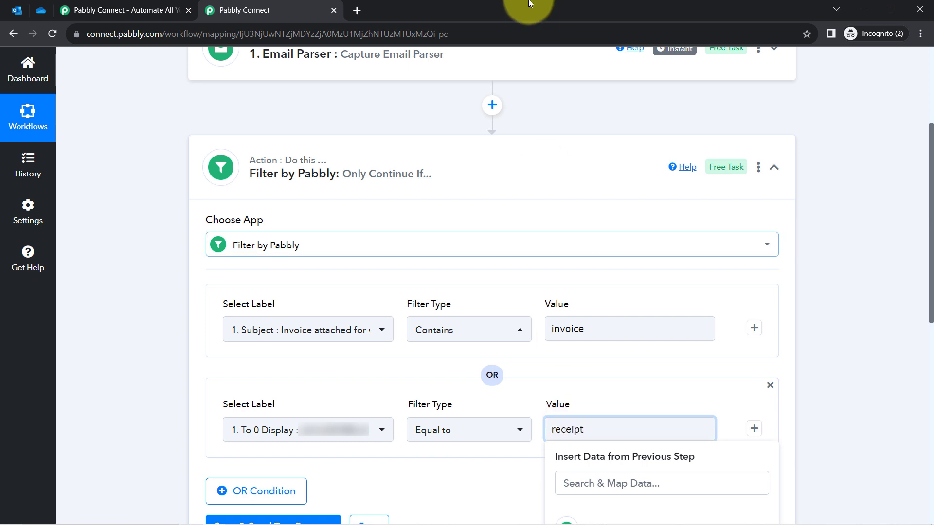
click(440, 428)
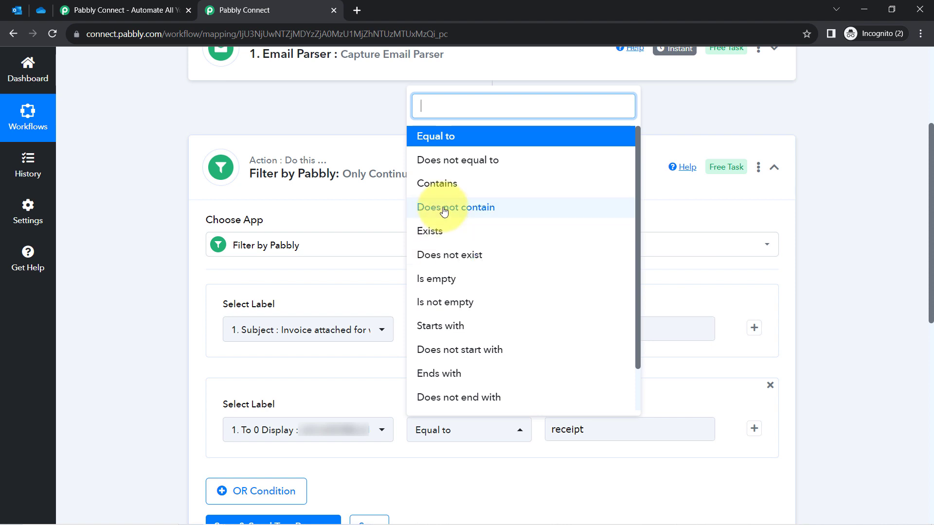
click(437, 185)
click(307, 433)
click(273, 308)
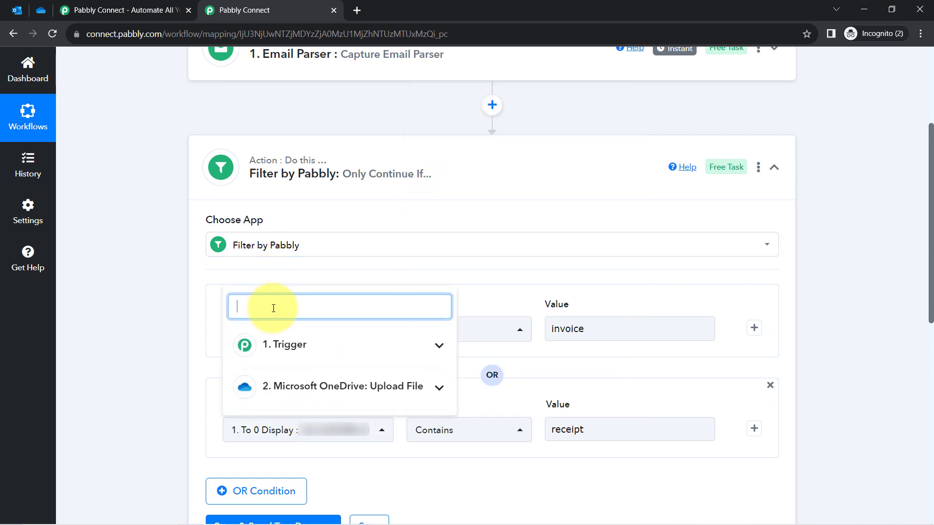
text(subje)
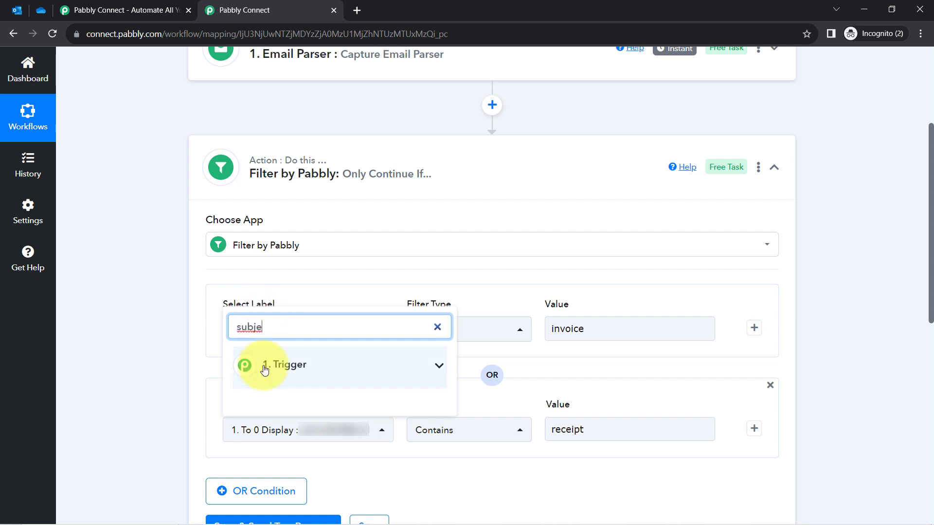
click(258, 365)
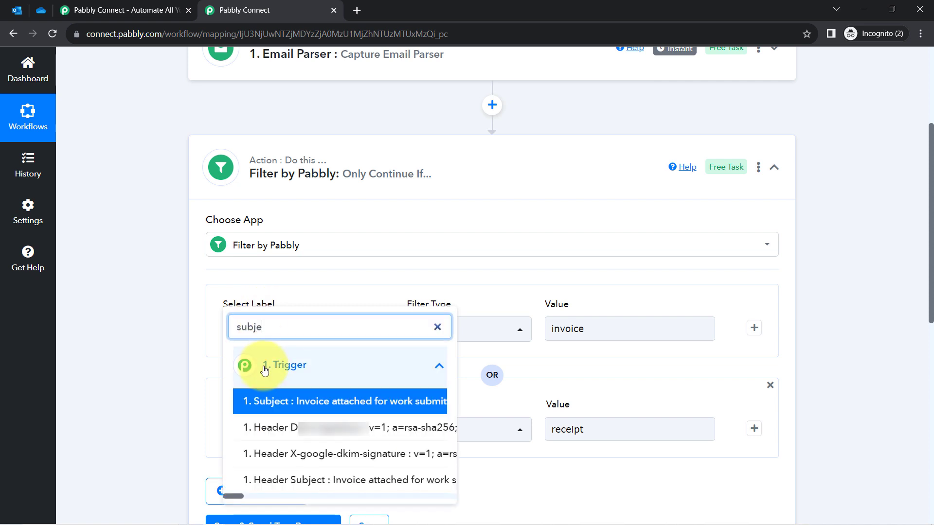
click(278, 407)
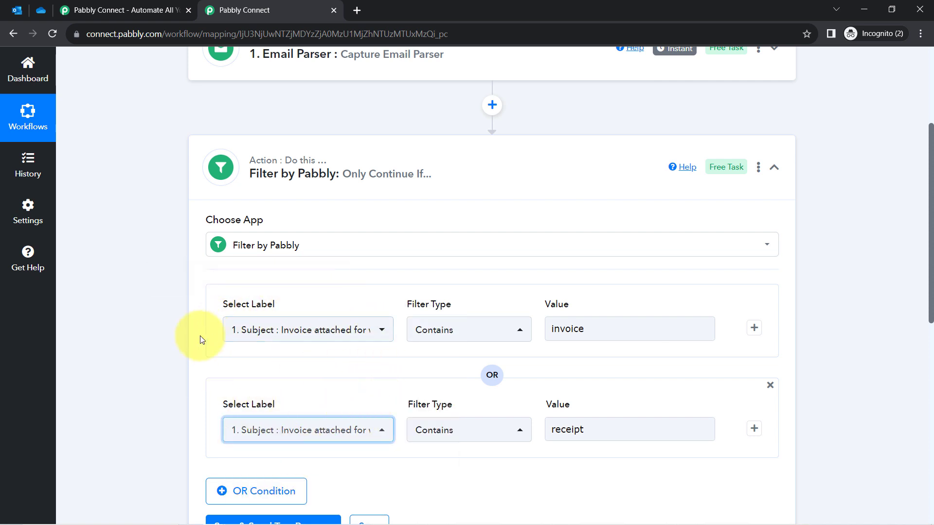
scroll(198, 338, down, 2)
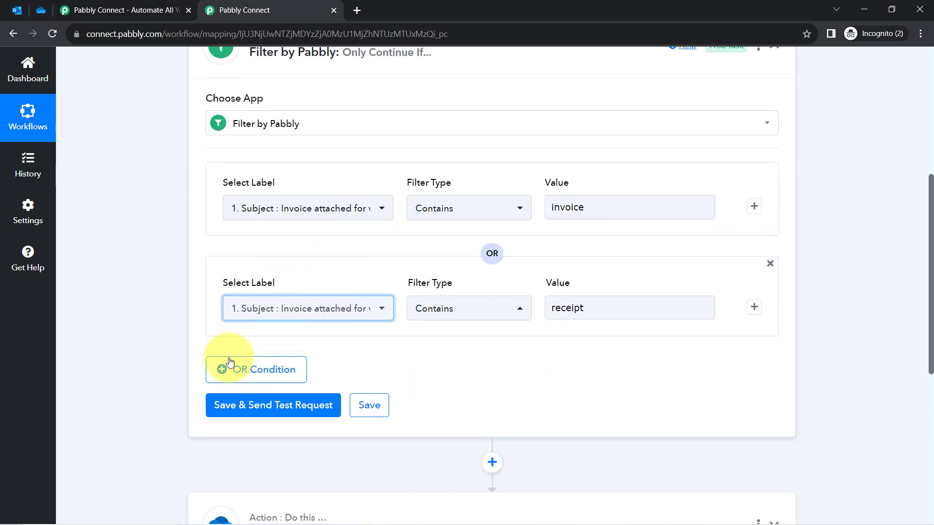
click(275, 368)
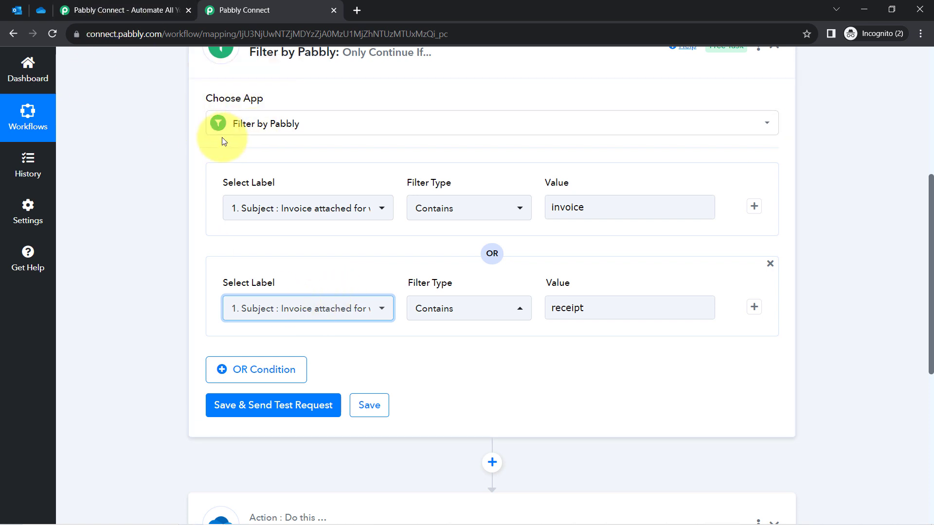
Save the filter and send a test request, checking the Condition is true response.
click(221, 410)
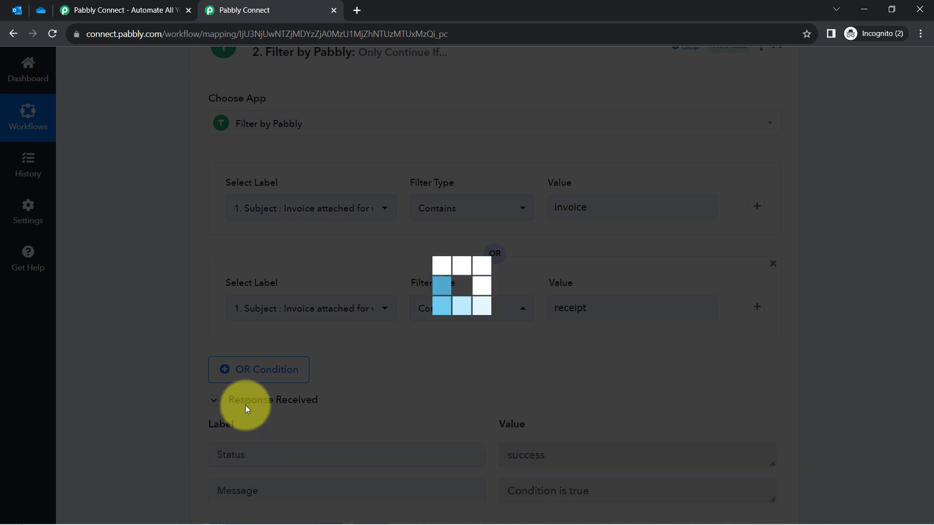
scroll(146, 350, down, 1)
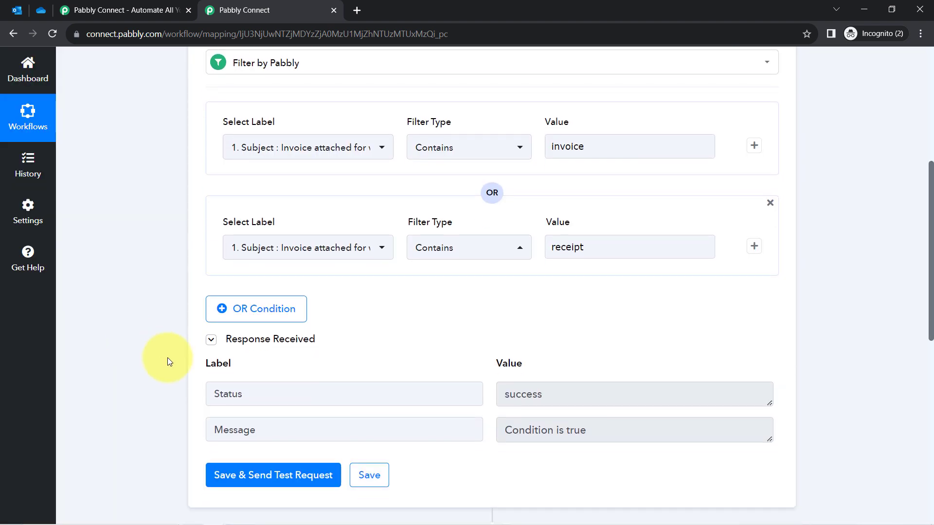
drag(588, 438, 492, 437)
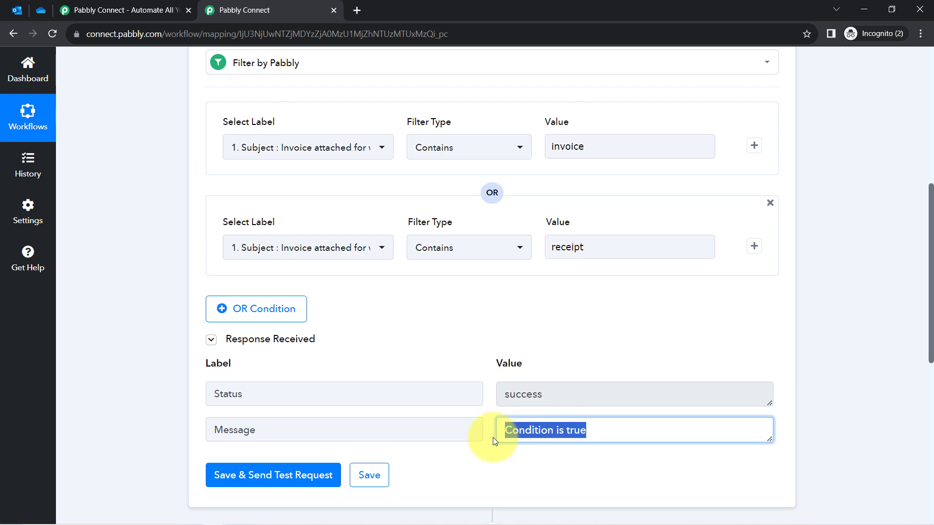
scroll(495, 349, down, 3)
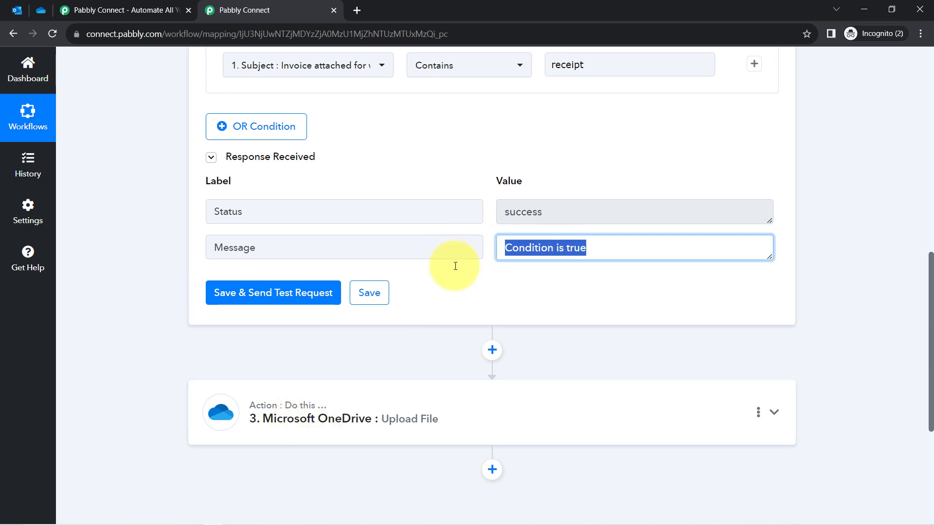
scroll(515, 277, up, 3)
Append 1 to the first condition's invoice value and test the filter again.
click(604, 147)
text(1)
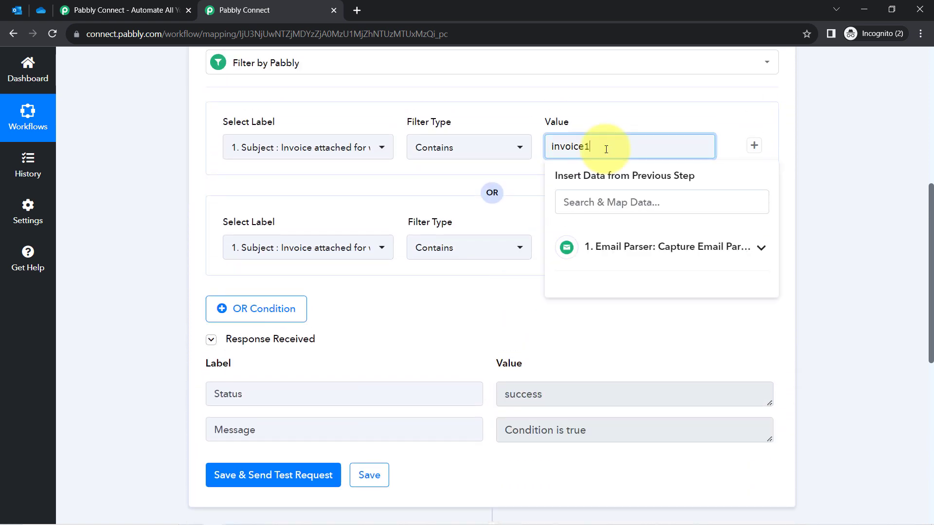
scroll(238, 390, down, 3)
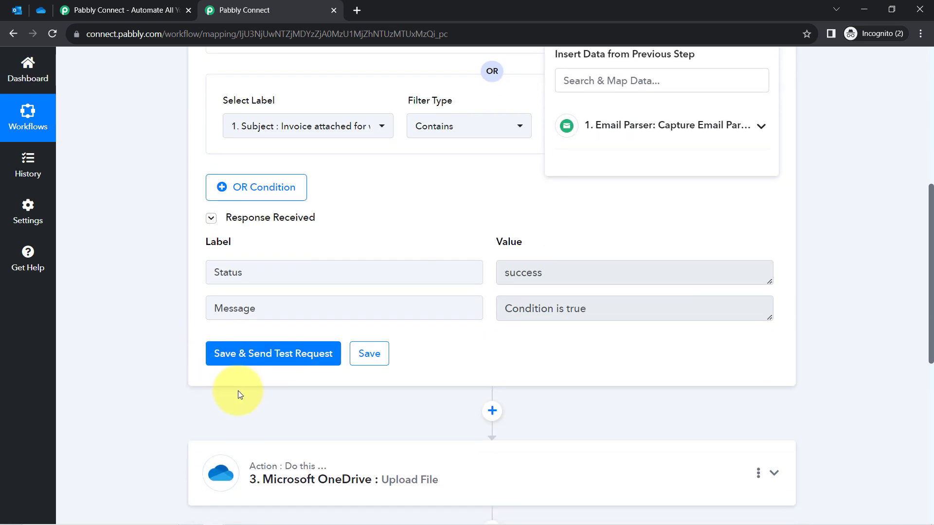
click(299, 352)
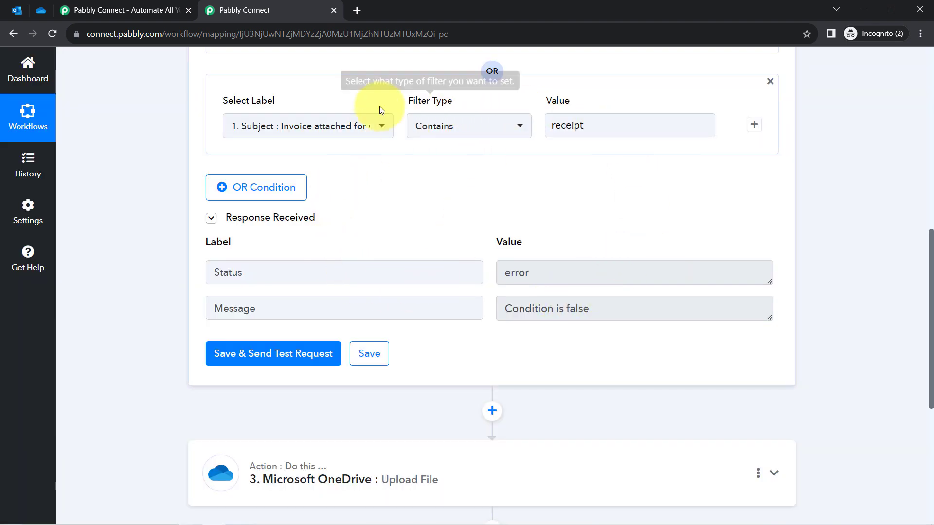
scroll(438, 255, down, 4)
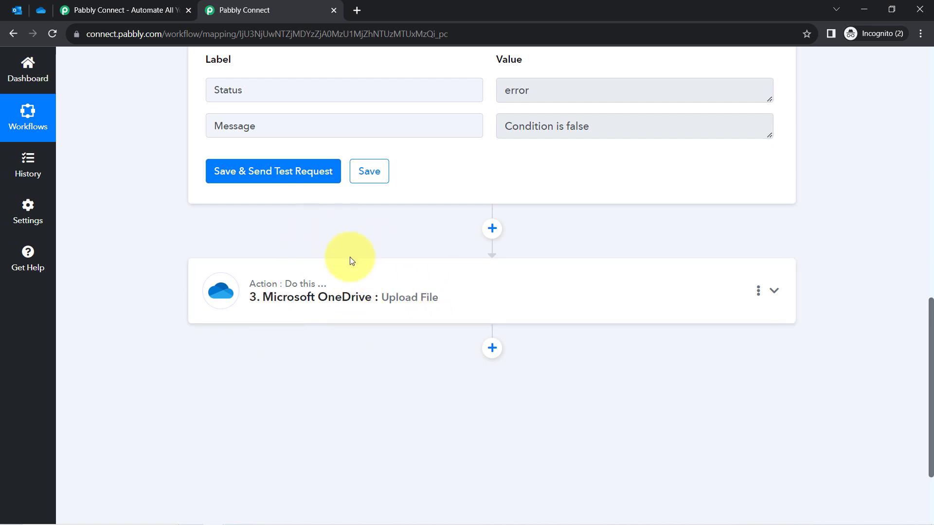
scroll(506, 313, up, 5)
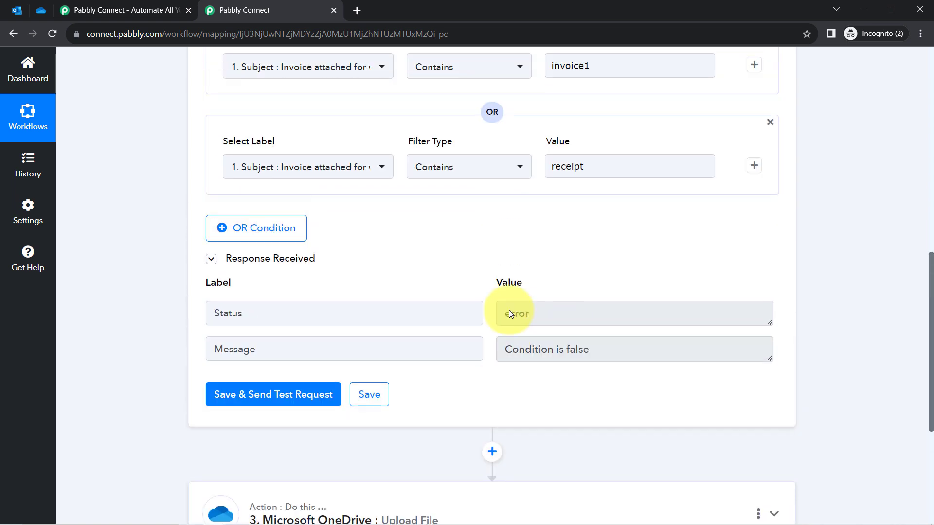
Correct the first condition's value back to invoice and rerun Save & Send Test Request.
click(613, 85)
key(BackSpace)
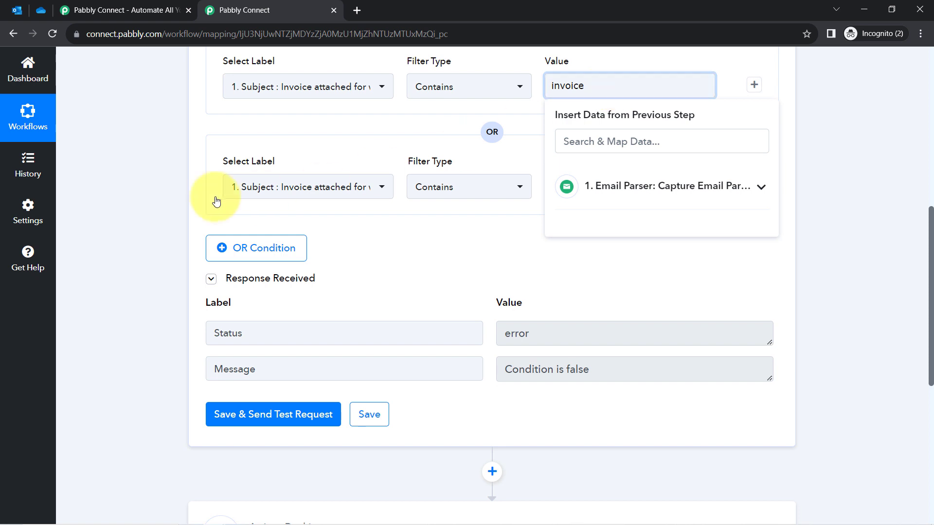
click(129, 282)
click(239, 423)
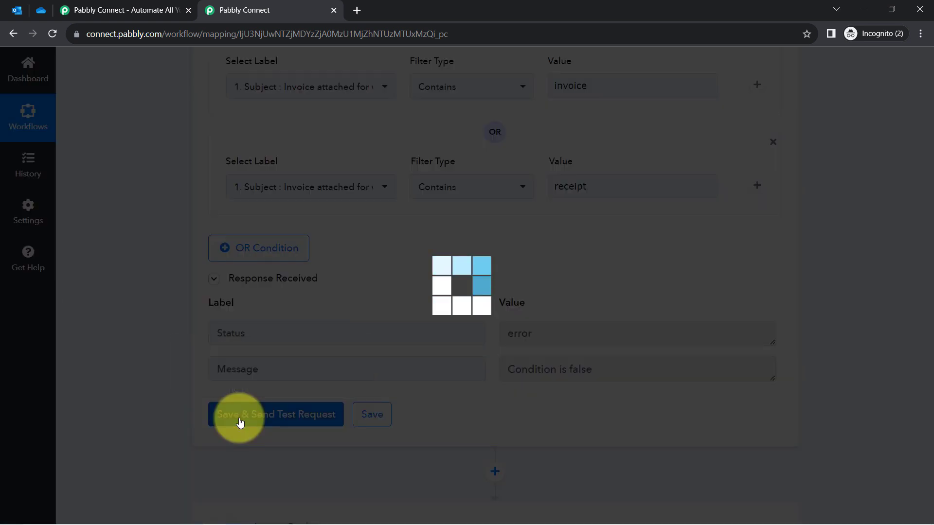
mouse_move(4, 521)
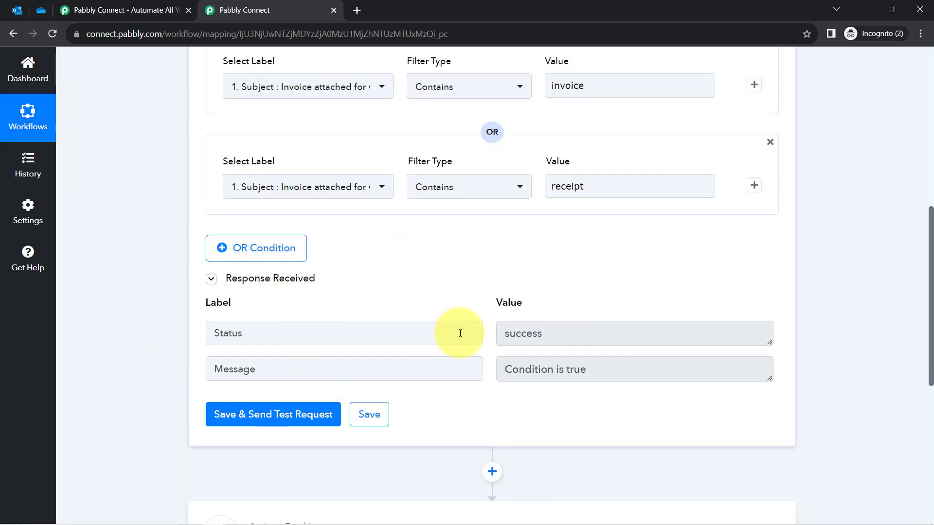
scroll(460, 333, up, 2)
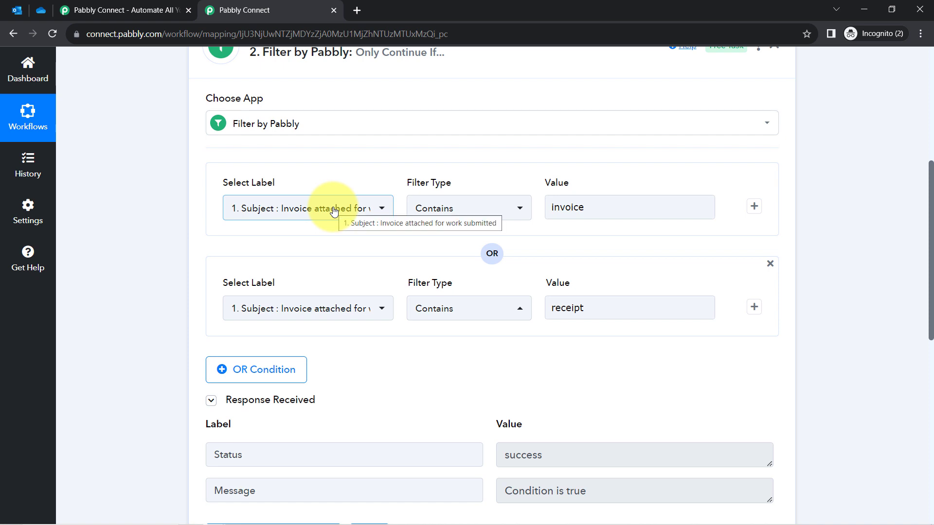
scroll(323, 282, down, 3)
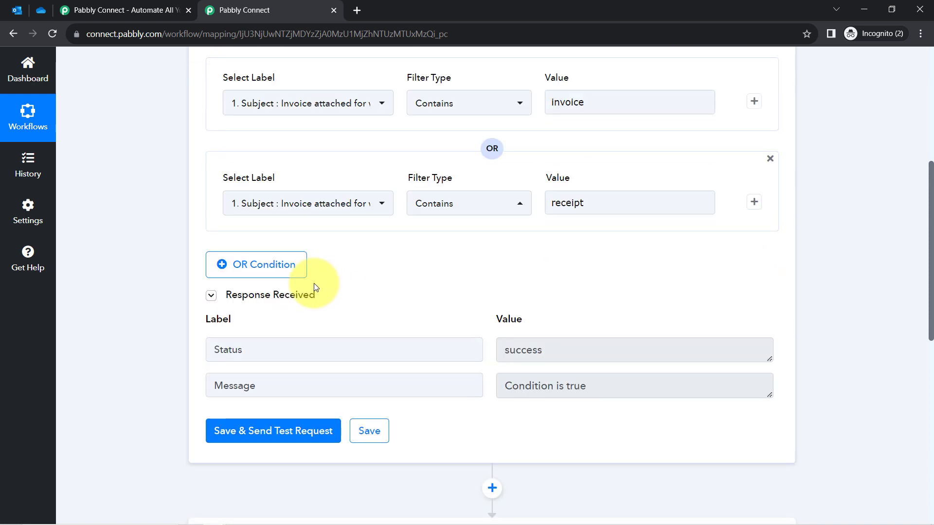
Add a third OR condition on the trigger's Attachment Links 0 field.
click(235, 186)
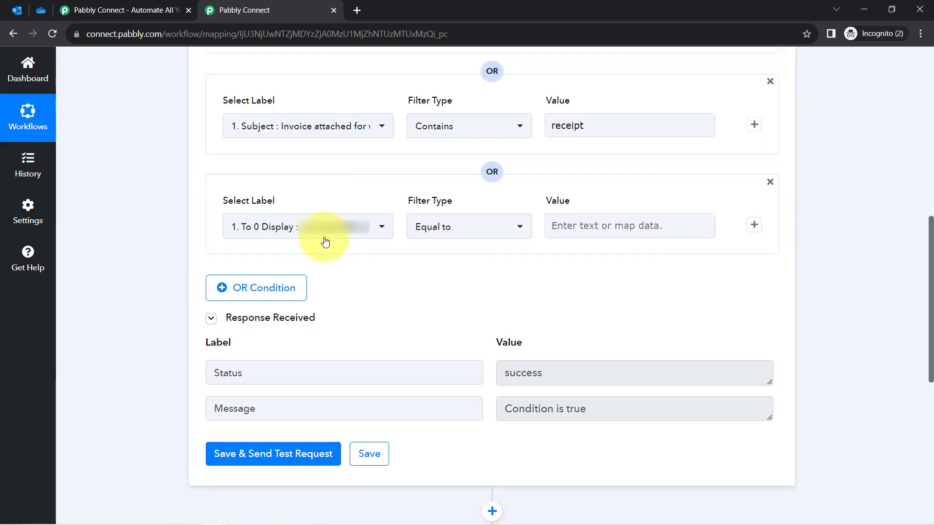
click(330, 236)
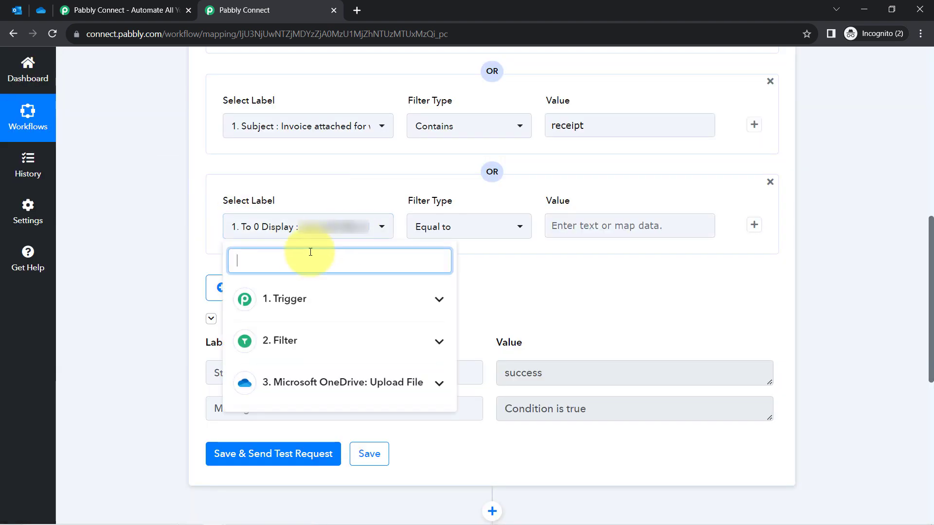
text(li)
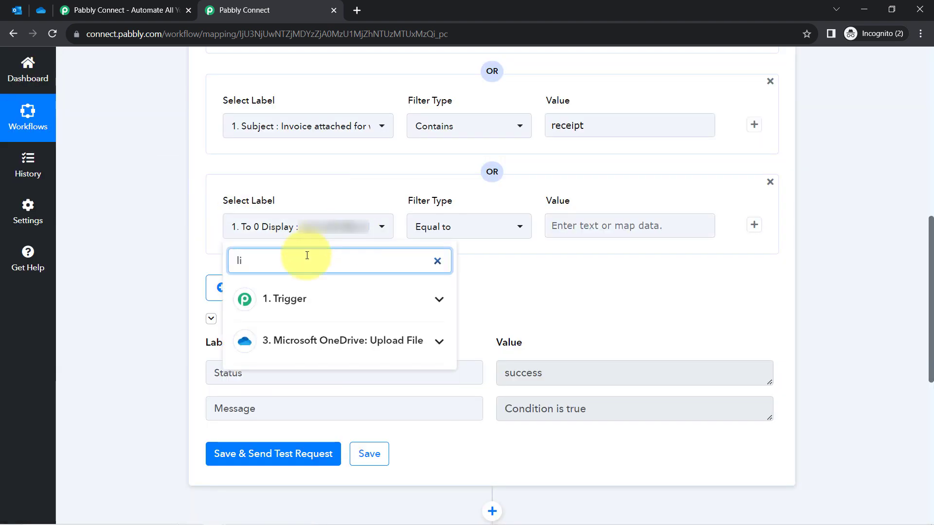
text(nk)
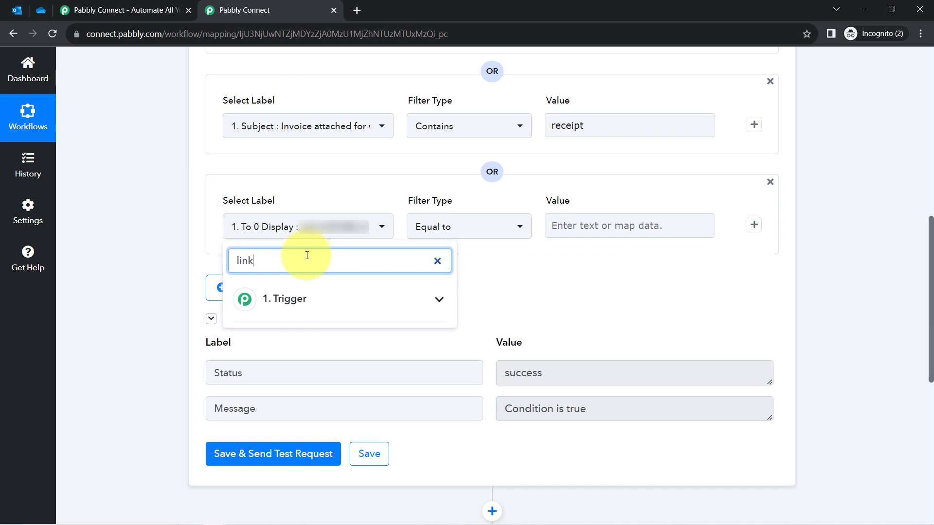
click(278, 309)
click(284, 342)
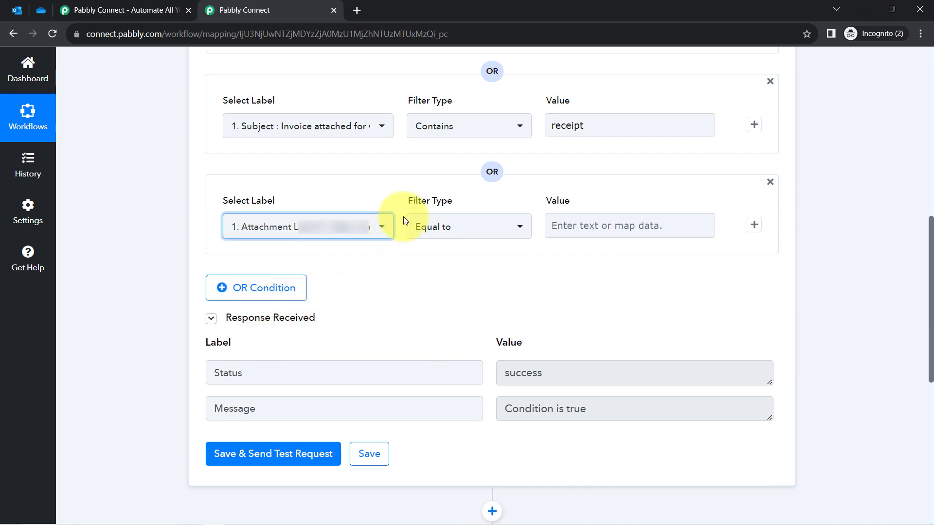
Set that condition's filter type to Exists, then save and send a test request.
click(440, 226)
click(375, 261)
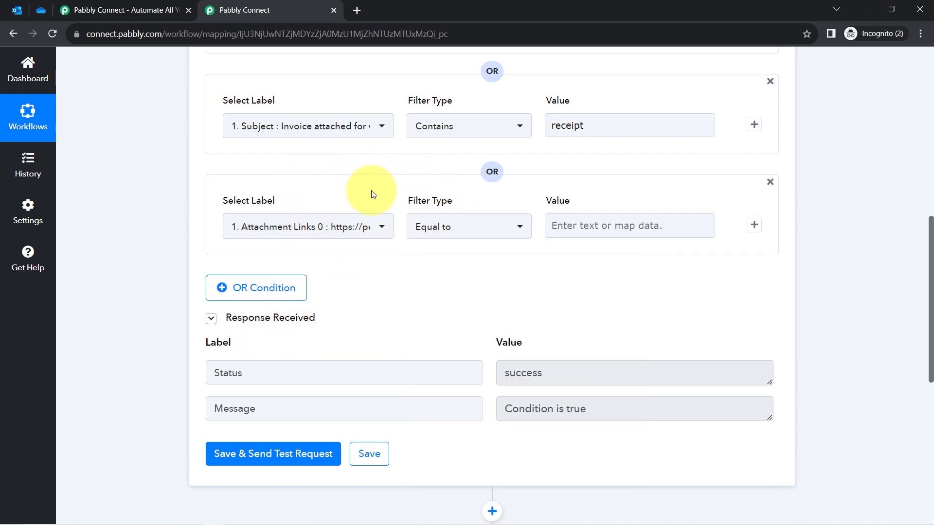
click(448, 236)
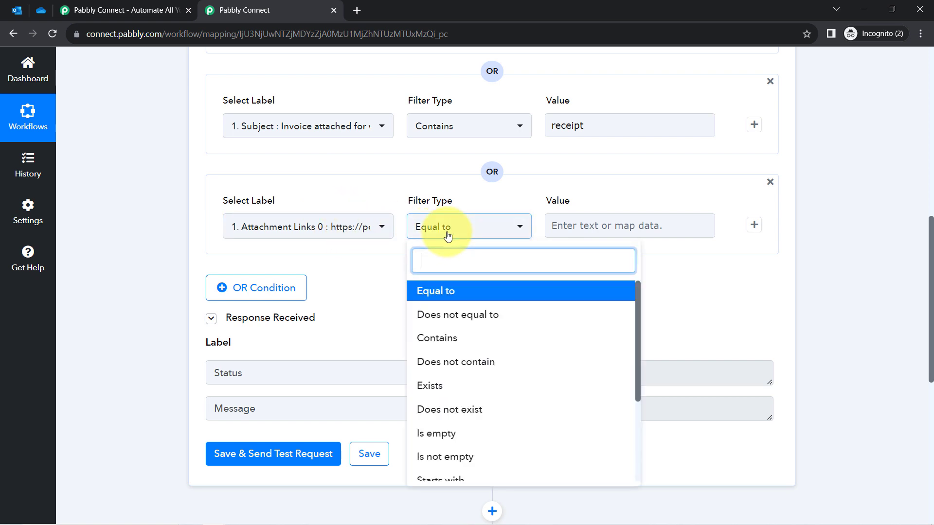
scroll(455, 336, down, 2)
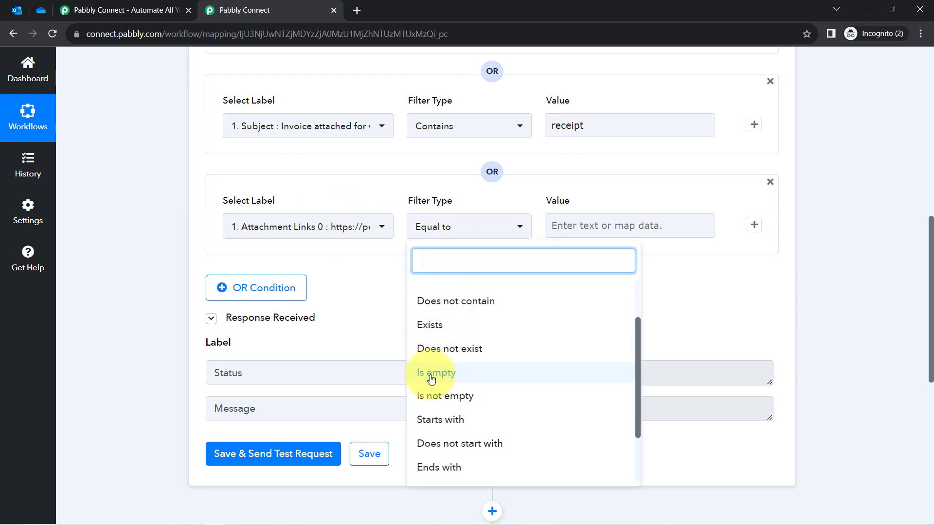
click(429, 324)
click(220, 458)
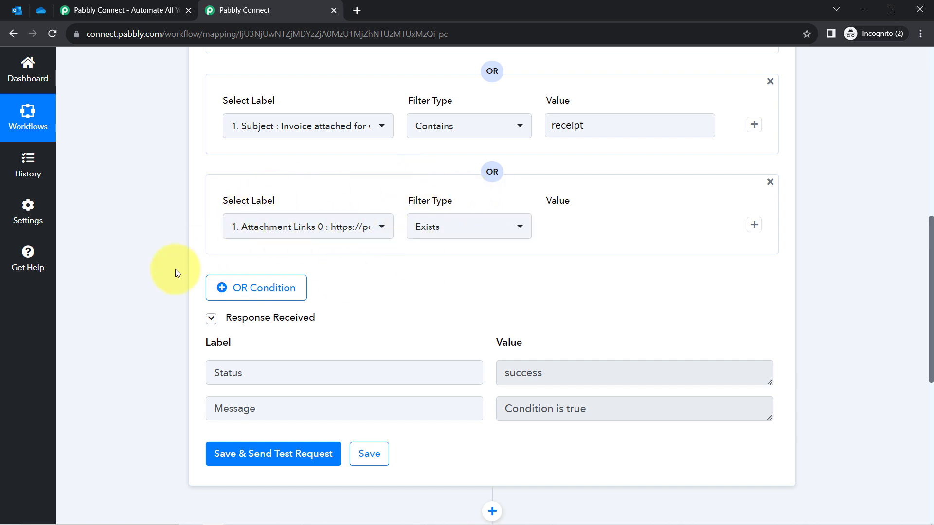
scroll(291, 263, up, 9)
scroll(293, 265, up, 1)
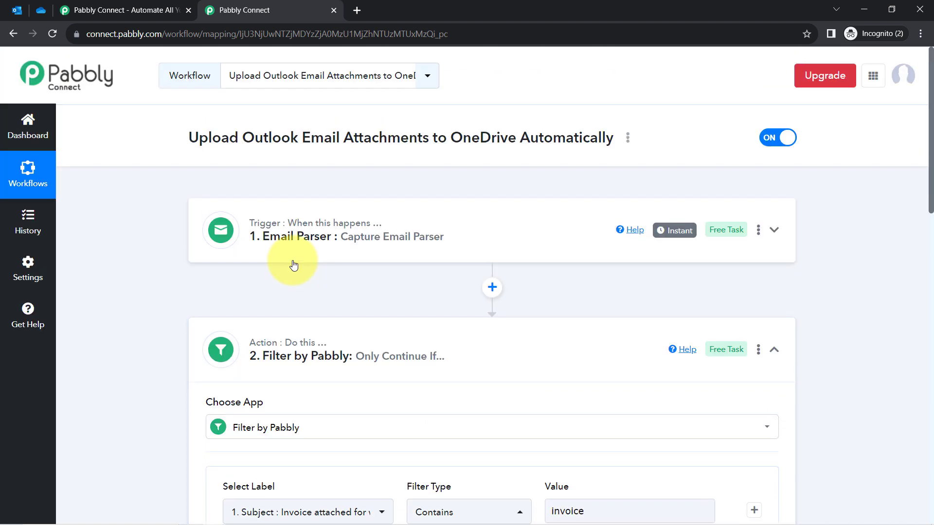
Fold the Filter by Pabbly step into a compact card between trigger and OneDrive action.
click(288, 348)
scroll(288, 349, down, 3)
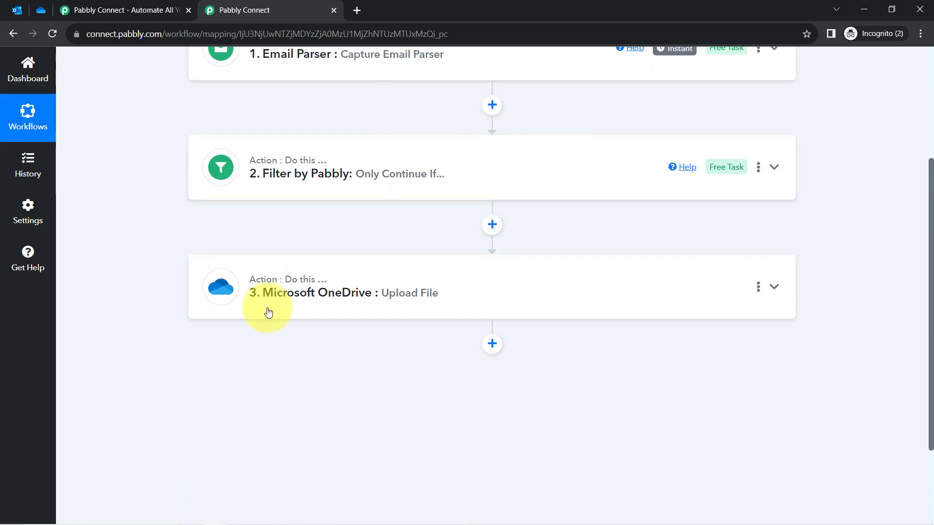
scroll(265, 313, up, 3)
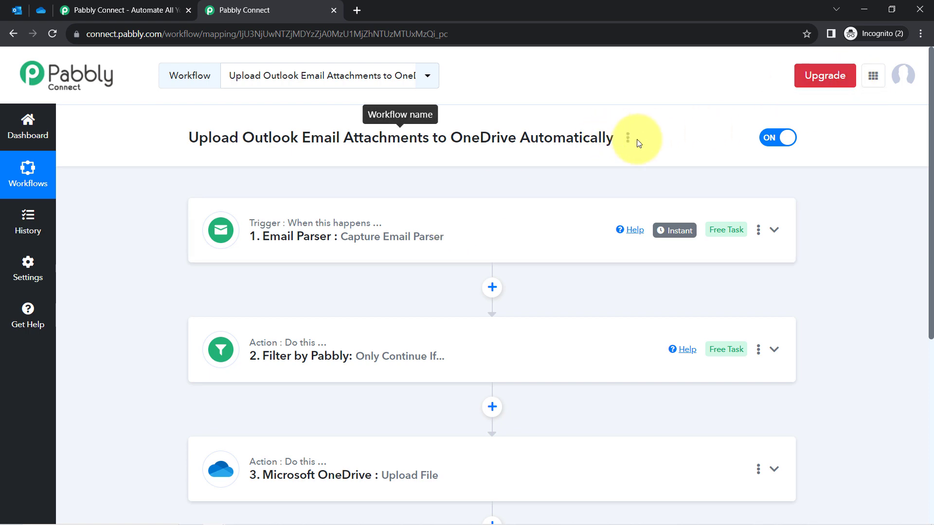
scroll(527, 268, down, 2)
scroll(307, 202, up, 2)
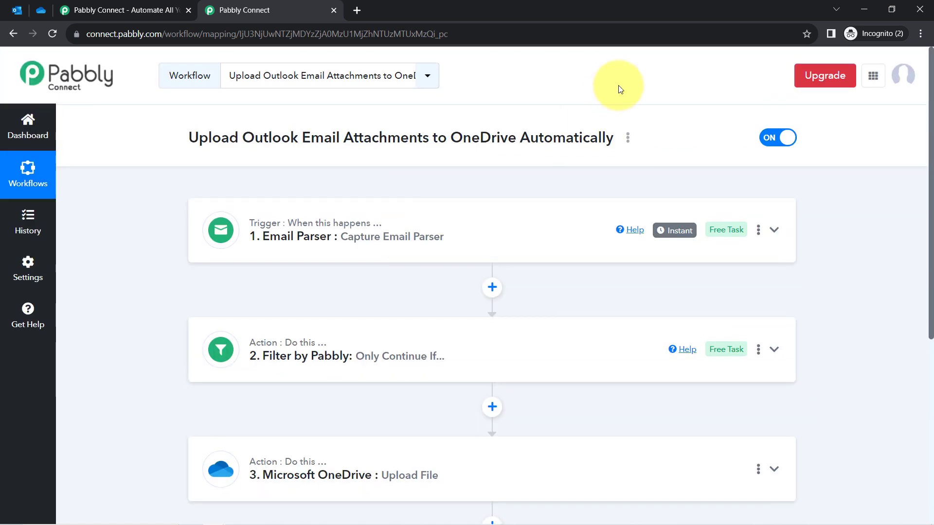
Copy the workflow's Share Link from its Share option, then close the Share Workflow dialog.
click(628, 140)
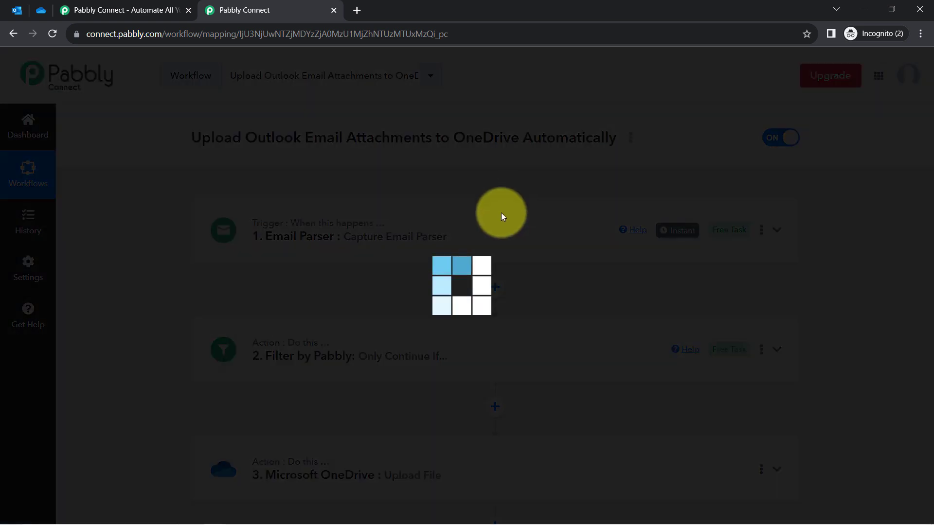
click(505, 201)
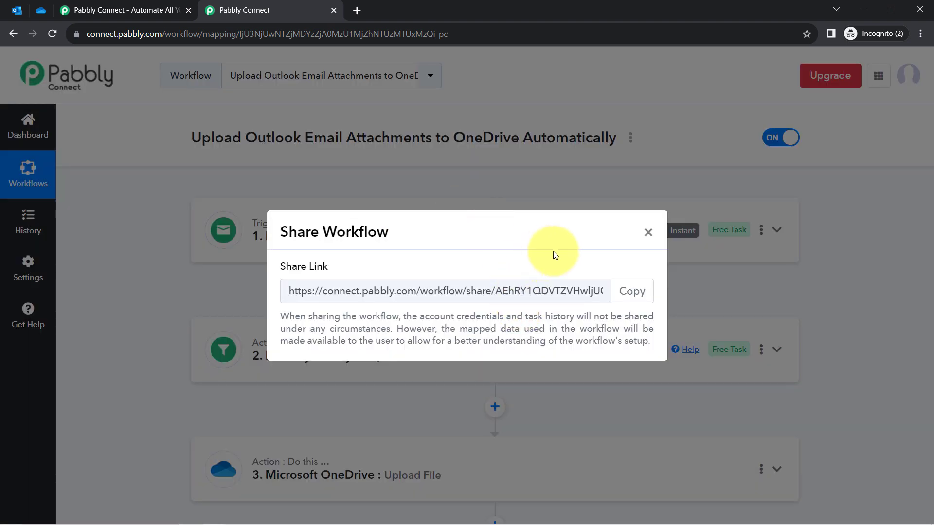
click(627, 291)
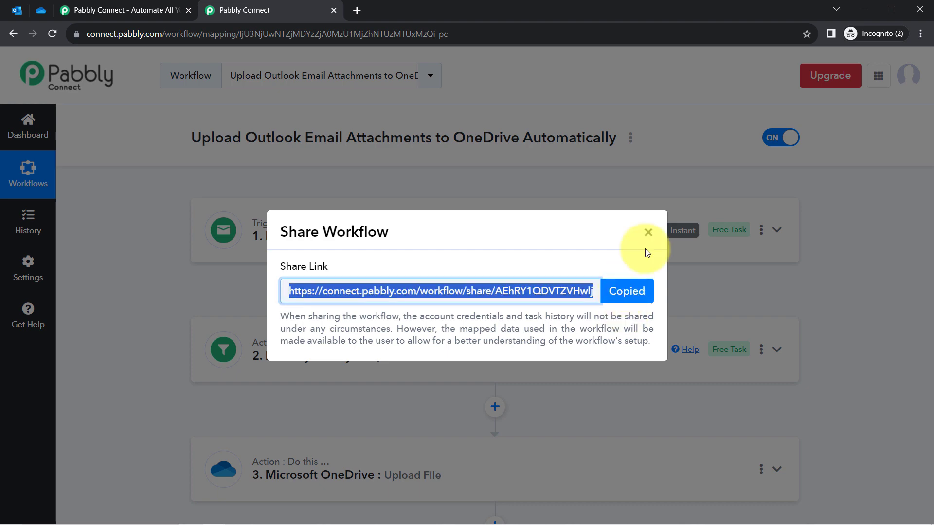
click(647, 233)
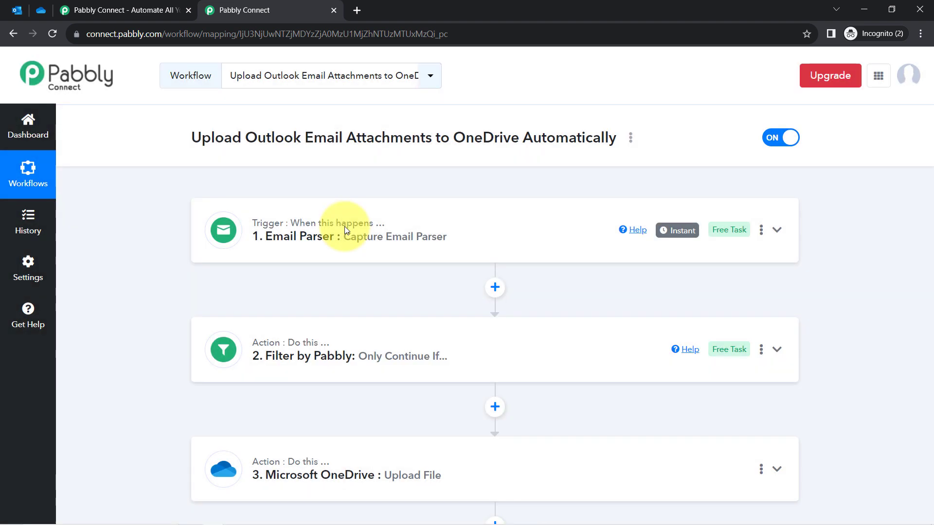